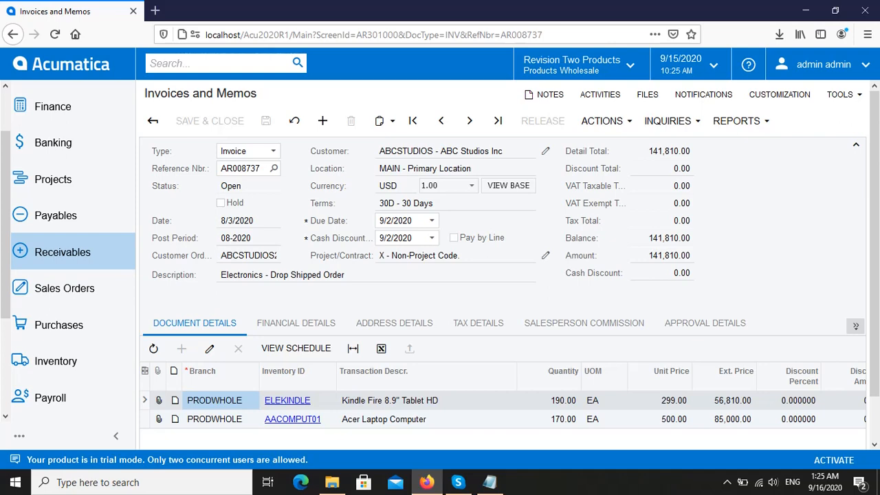
Switch to Notepad, highlight the first reason for learning Generic Inquiry, and return to the Acumatica invoice.
click(490, 484)
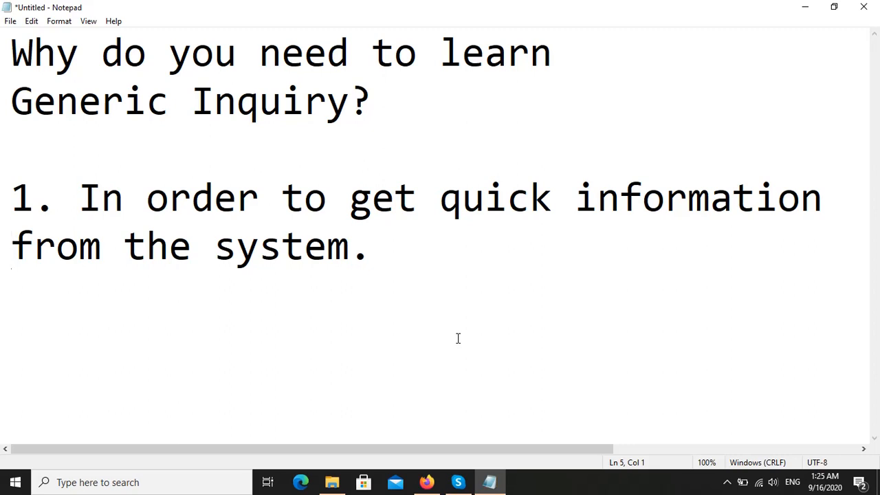
drag(72, 196, 378, 246)
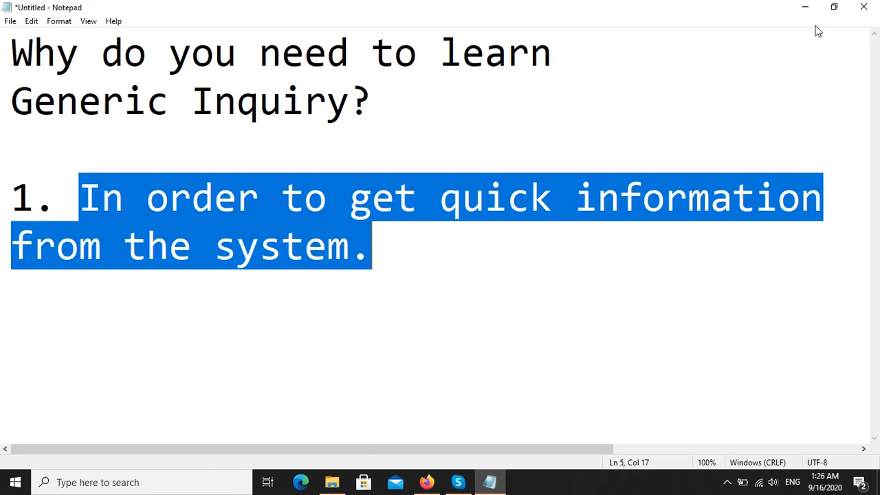
click(803, 7)
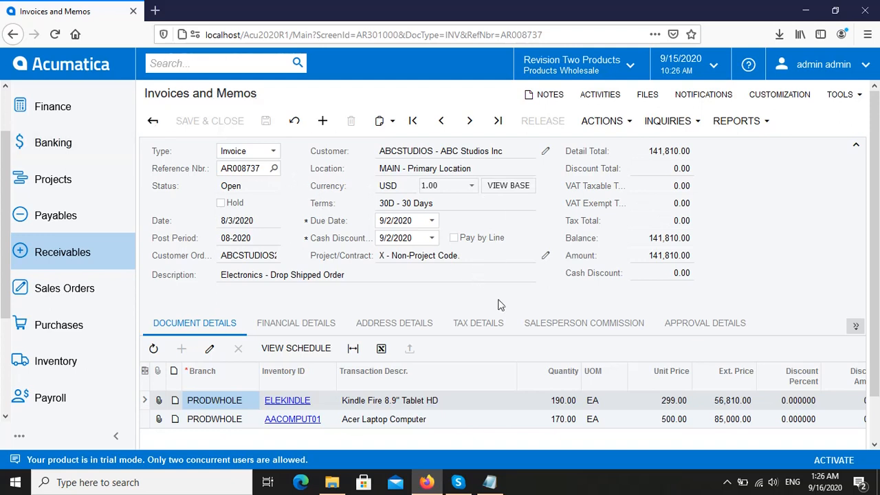
Inspect the invoice's Reference Nbr. element, highlight its data class and data field, and close its properties.
click(764, 96)
click(770, 140)
click(265, 172)
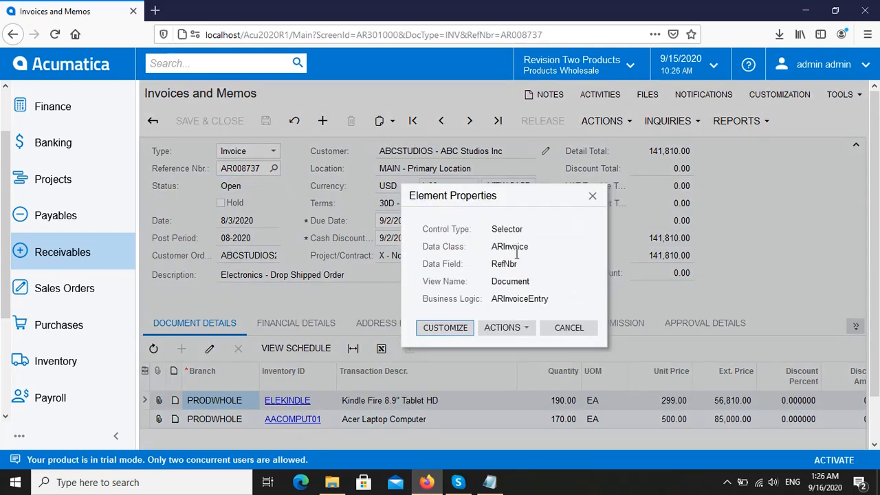
double_click(493, 250)
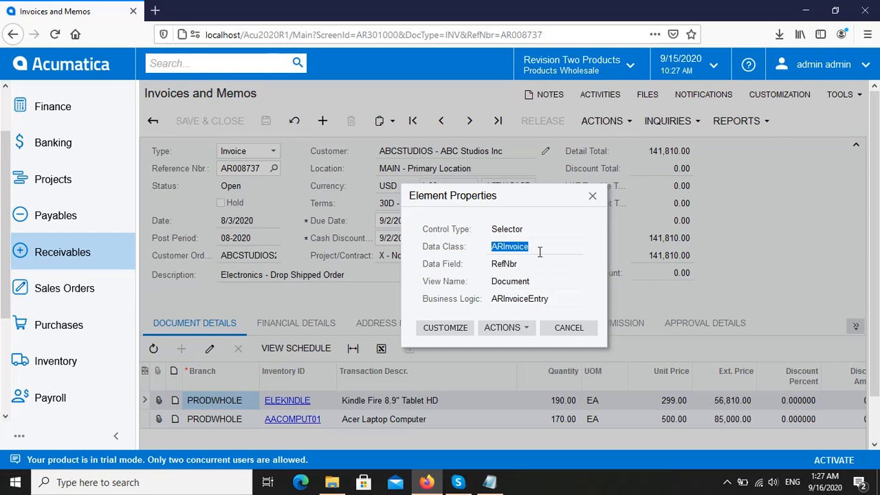
double_click(541, 266)
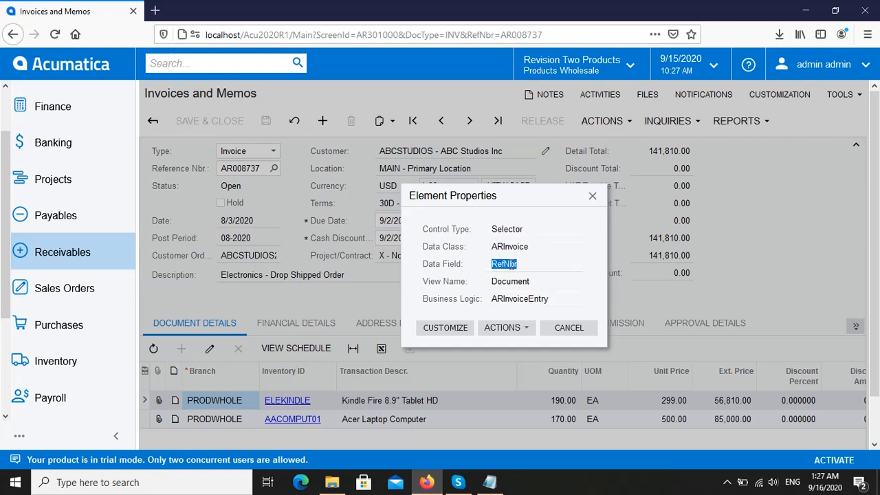
click(567, 328)
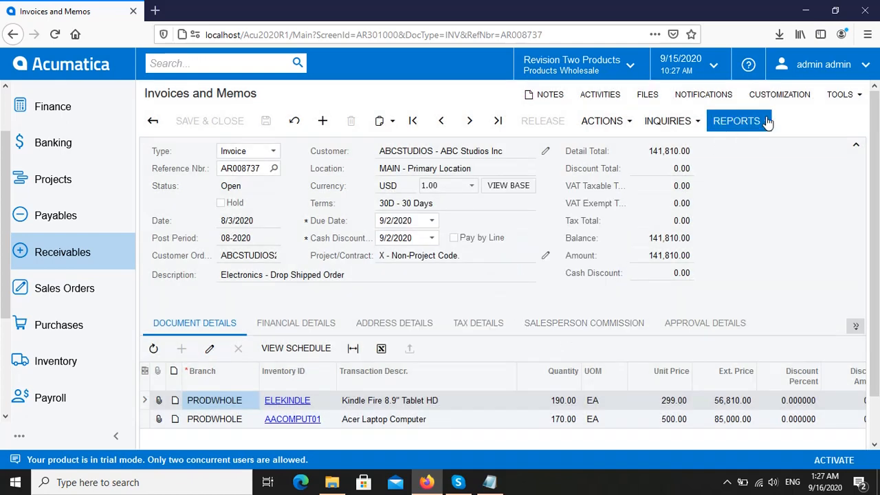
Inspect the element properties of the invoice's Customer field and close them.
click(769, 98)
click(770, 137)
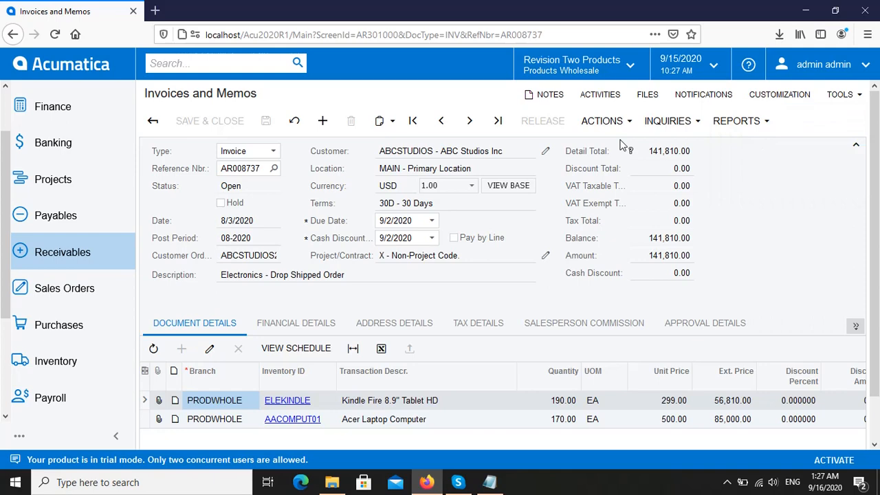
click(475, 151)
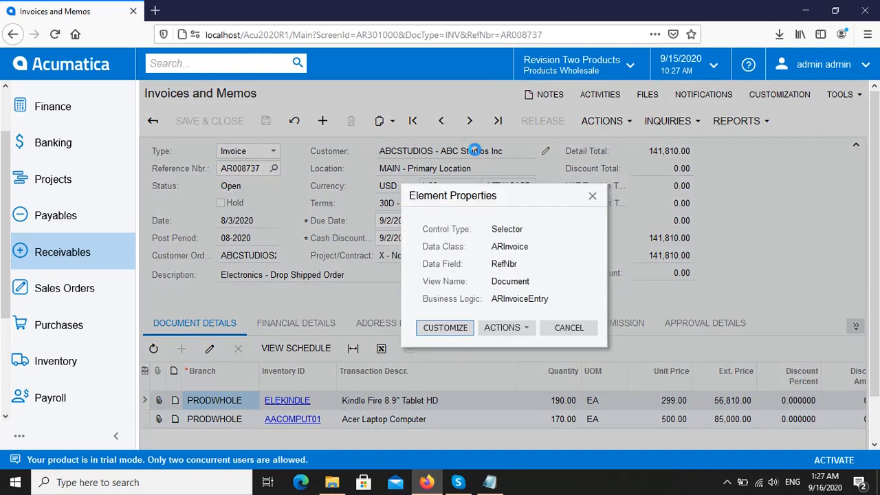
click(579, 329)
Inspect the element properties of the invoice's Balance field and close them.
click(778, 98)
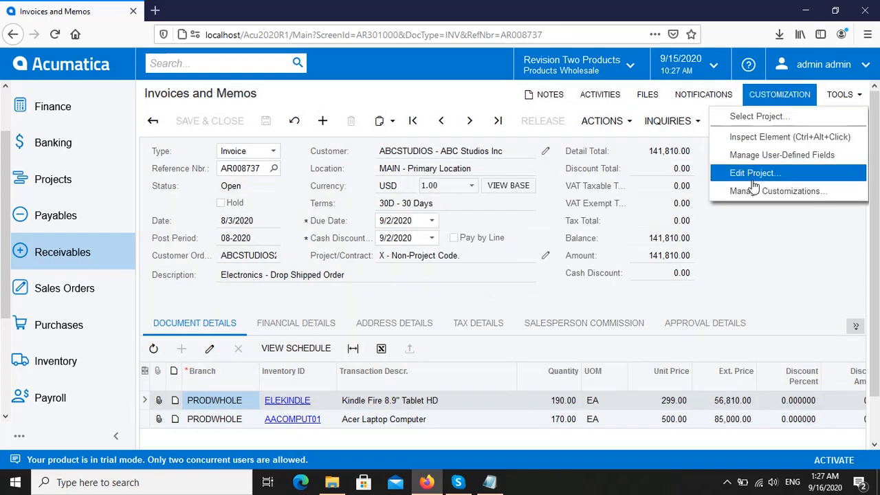
click(751, 137)
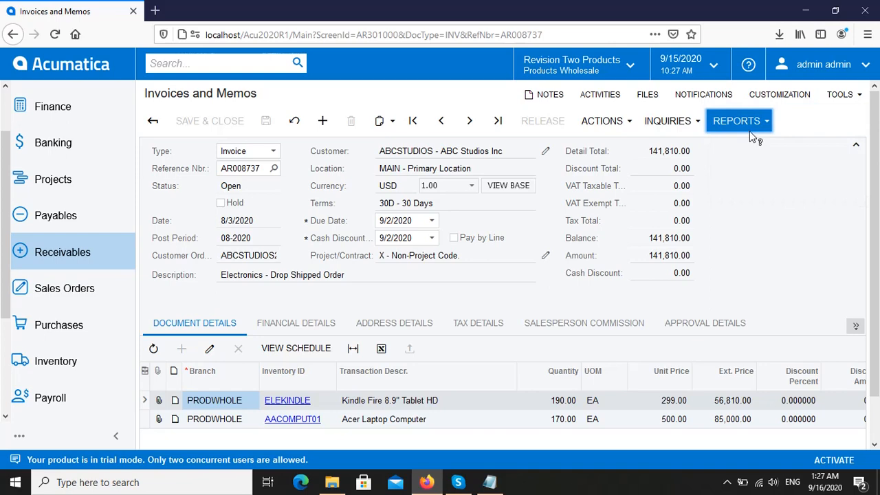
click(684, 244)
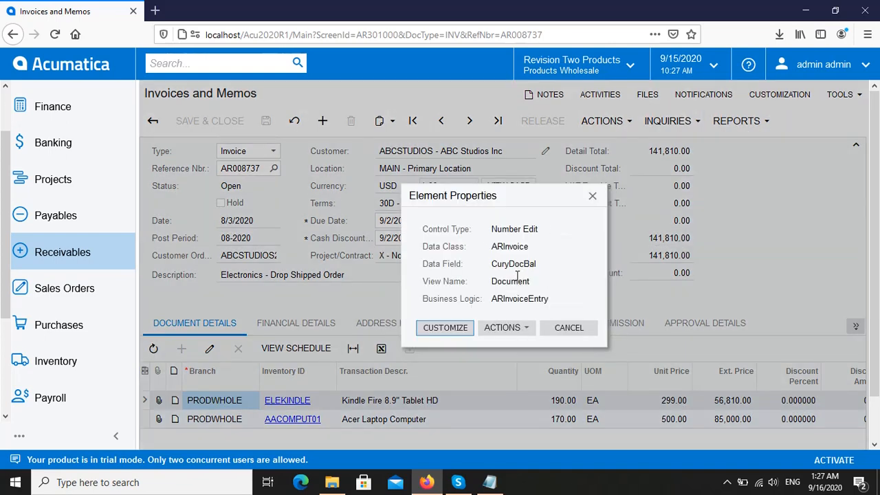
click(570, 334)
Inspect the element properties of the invoice's Amount field and close them.
click(788, 98)
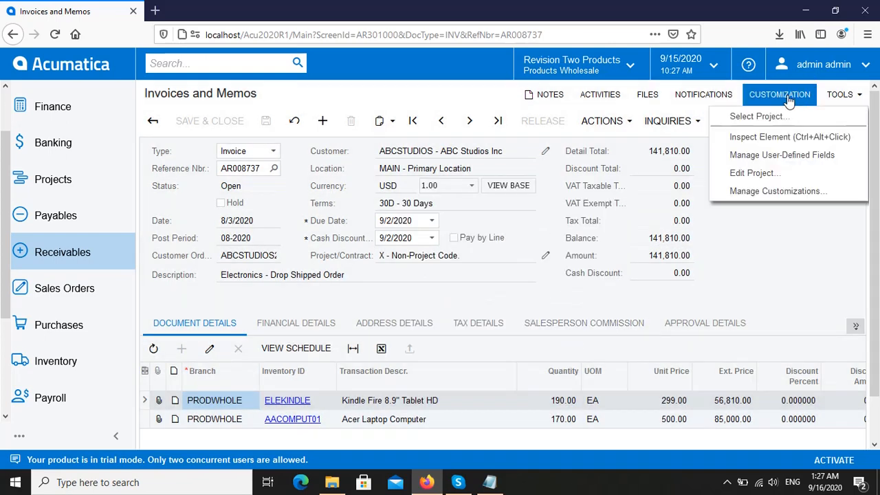
click(770, 137)
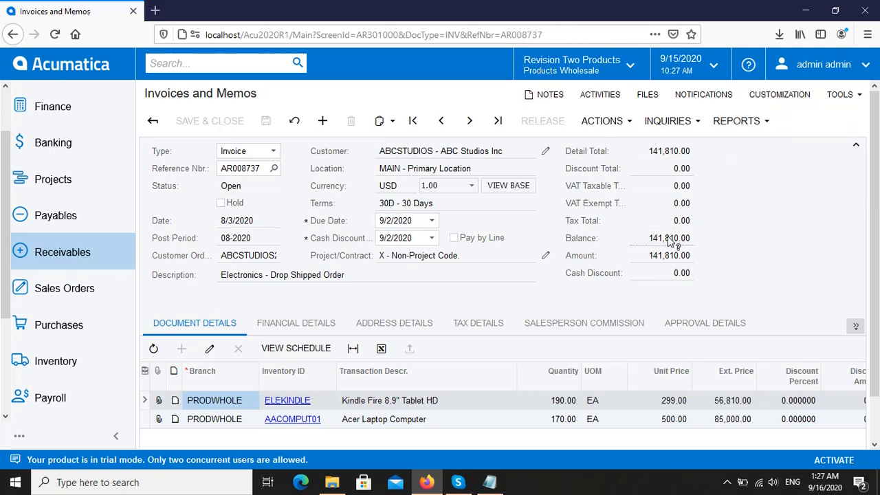
click(661, 259)
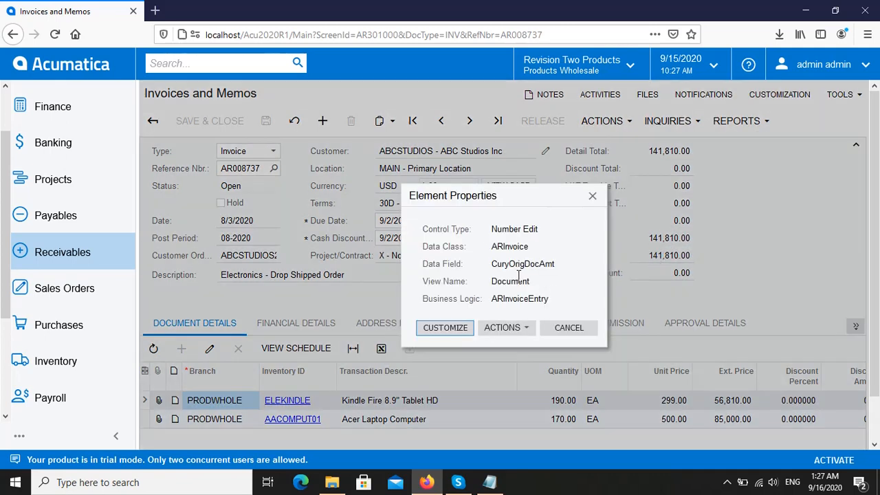
click(569, 328)
Inspect the element properties of the invoice's Date field and close them.
click(788, 98)
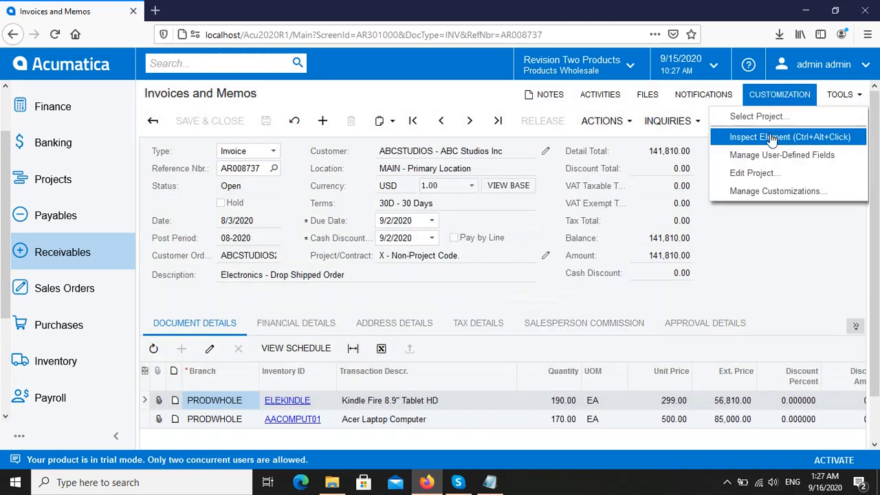
click(770, 137)
click(240, 221)
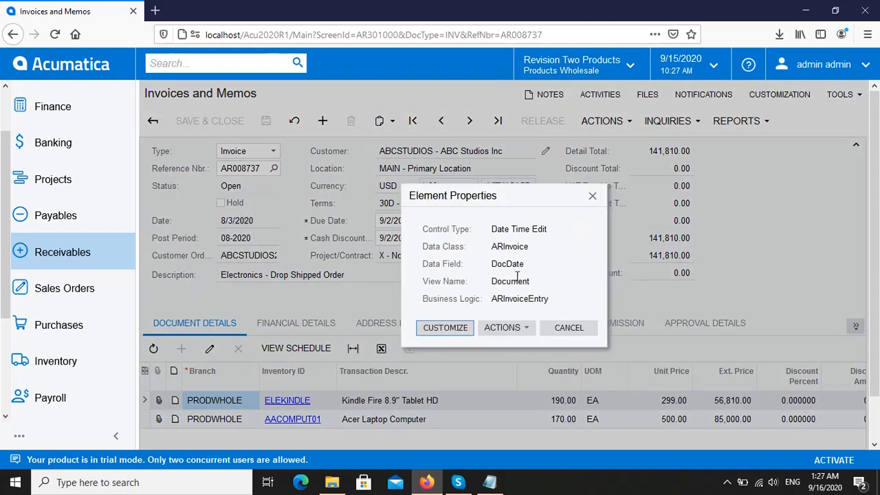
click(573, 329)
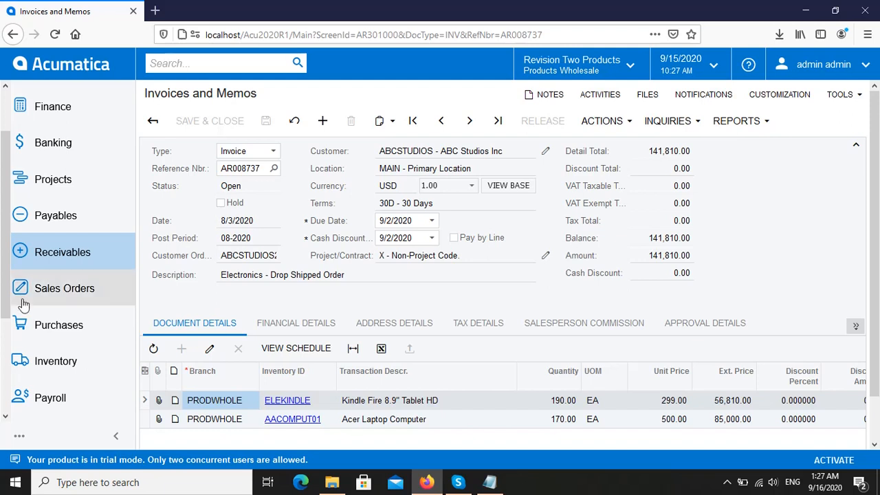
Open the Generic Inquiry screen under Customization and enter myinquiry1 as the inquiry title.
scroll(17, 334, down, 3)
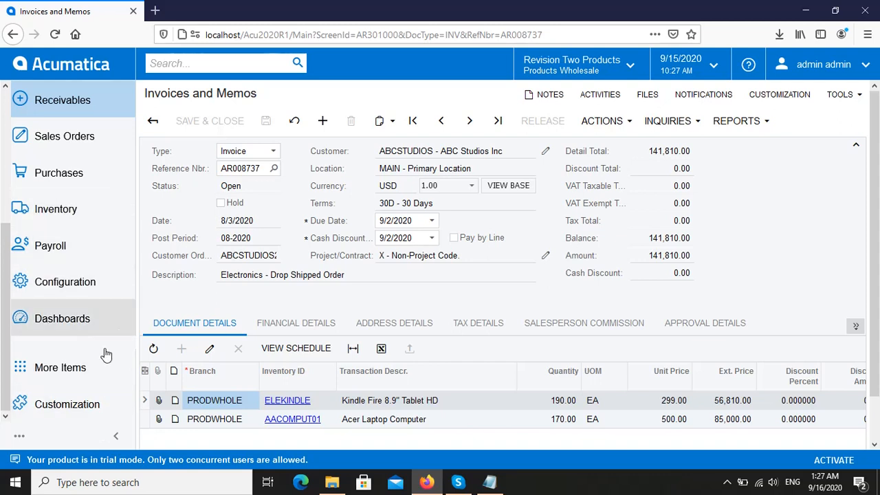
click(77, 410)
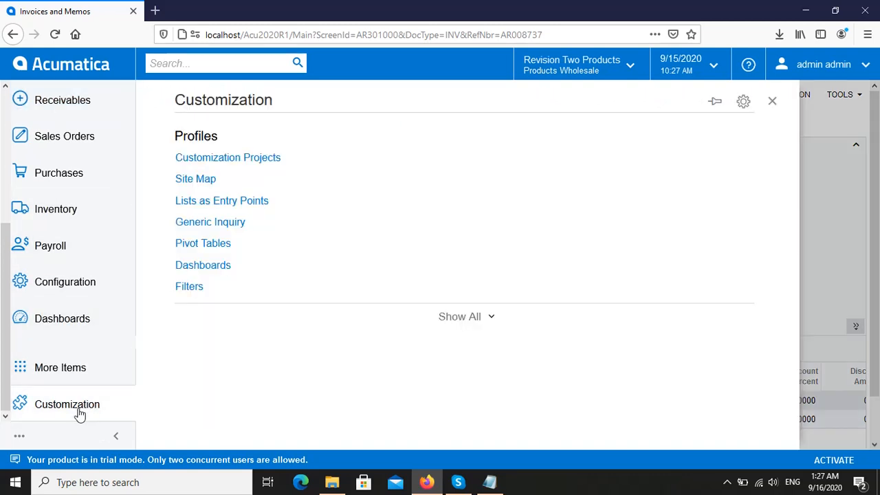
click(220, 223)
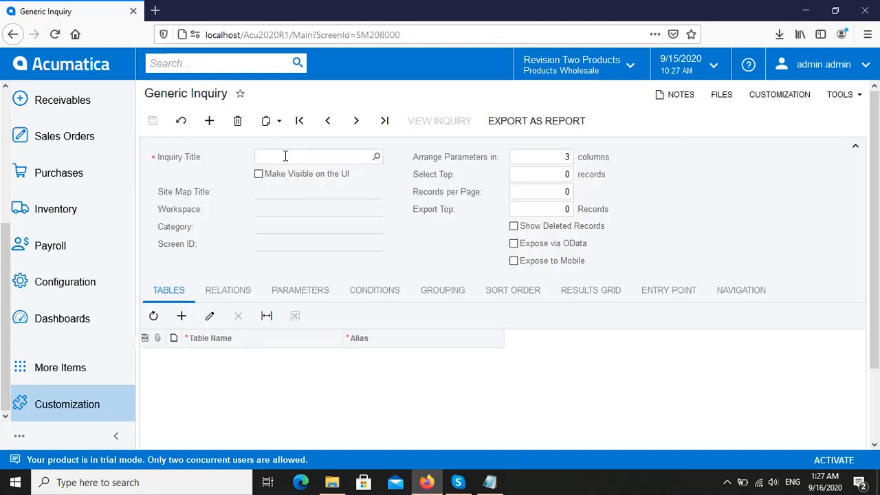
click(285, 156)
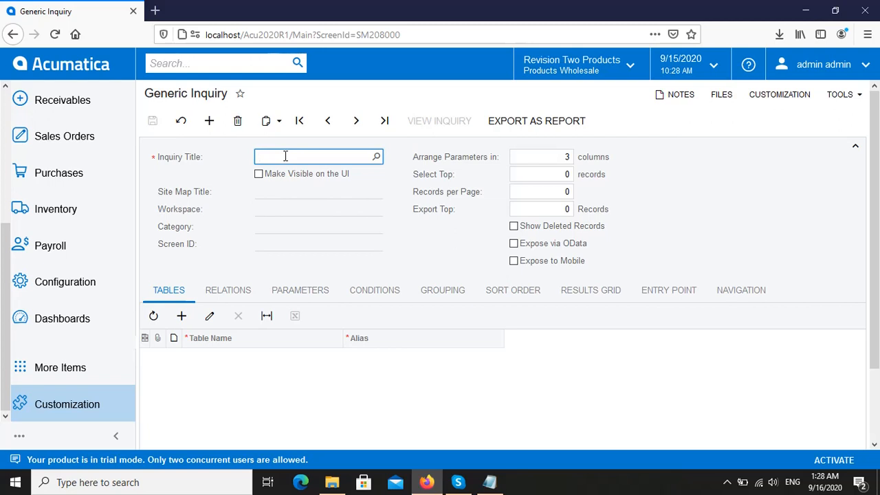
text(myinquiry1)
key(Tab)
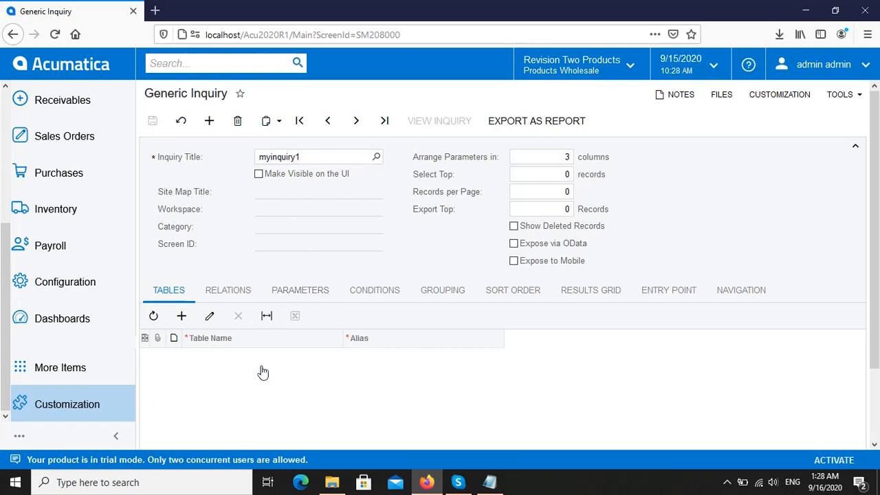
Add the PX.Objects.AR.ARInvoice table to the inquiry by searching the table list for arinvoice.
click(281, 379)
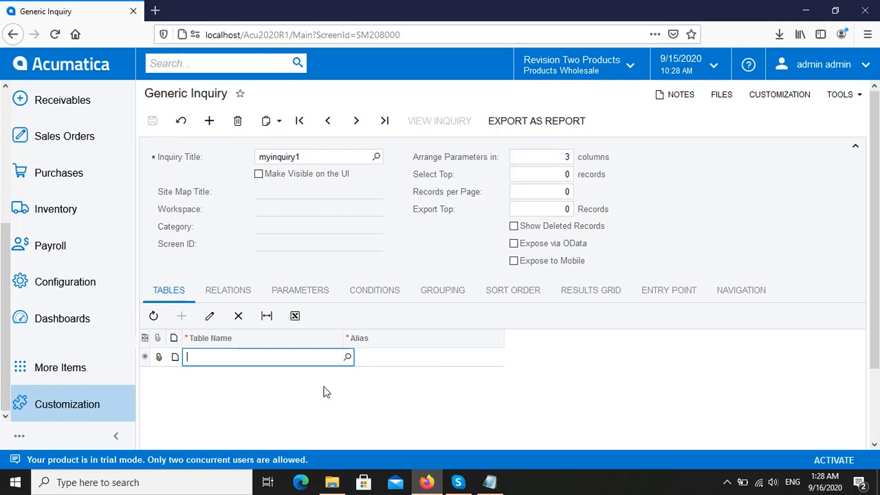
click(348, 358)
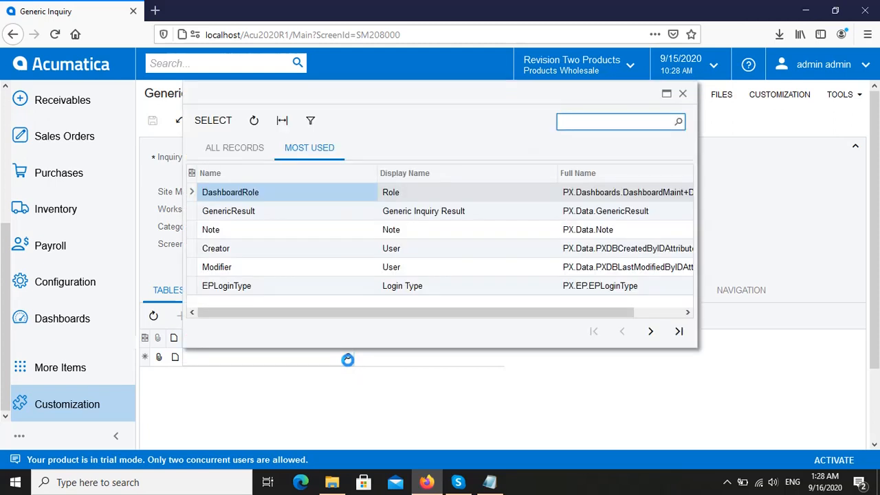
text(arinvoice)
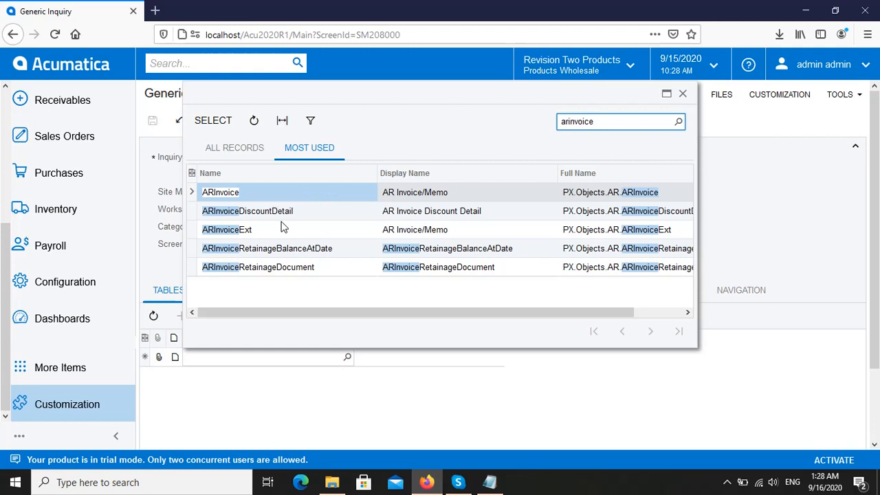
click(462, 195)
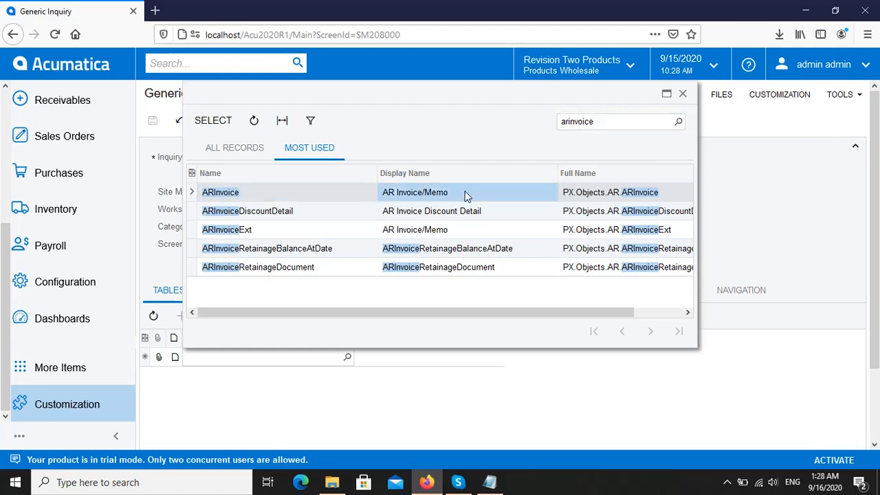
double_click(464, 191)
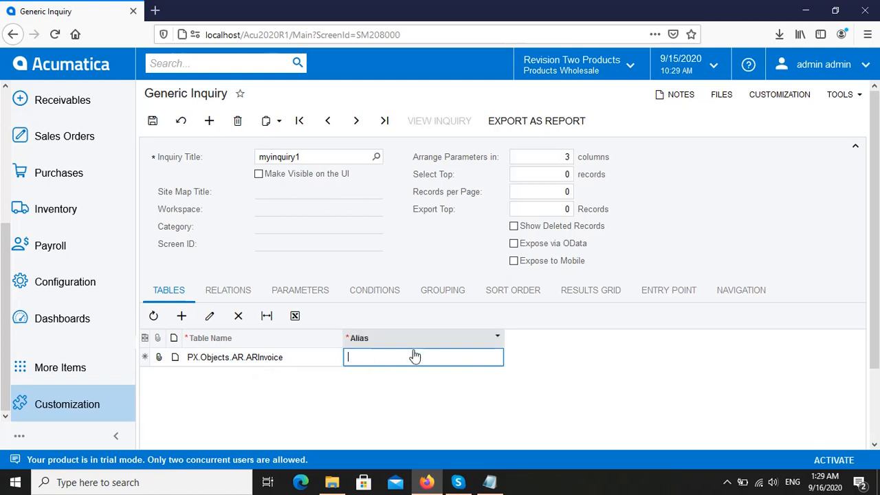
Add a results grid row with ARInvoice as its object and RefNbr as its data field.
click(590, 295)
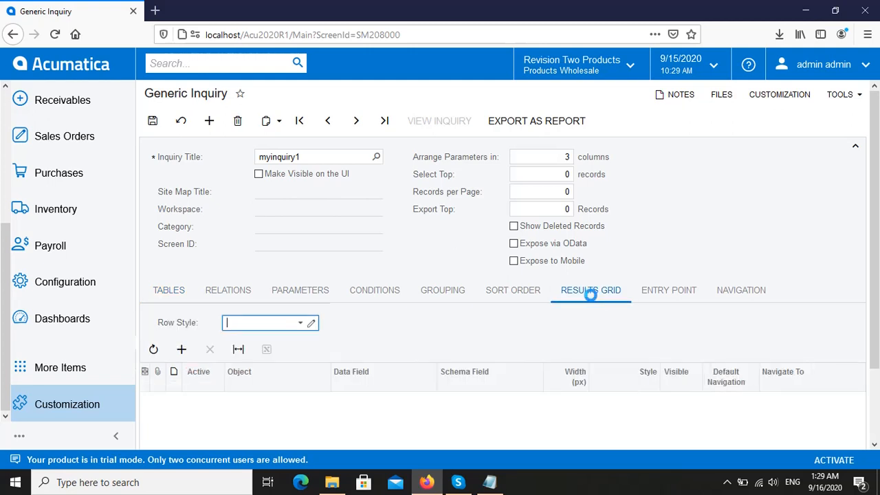
drag(877, 334, 878, 406)
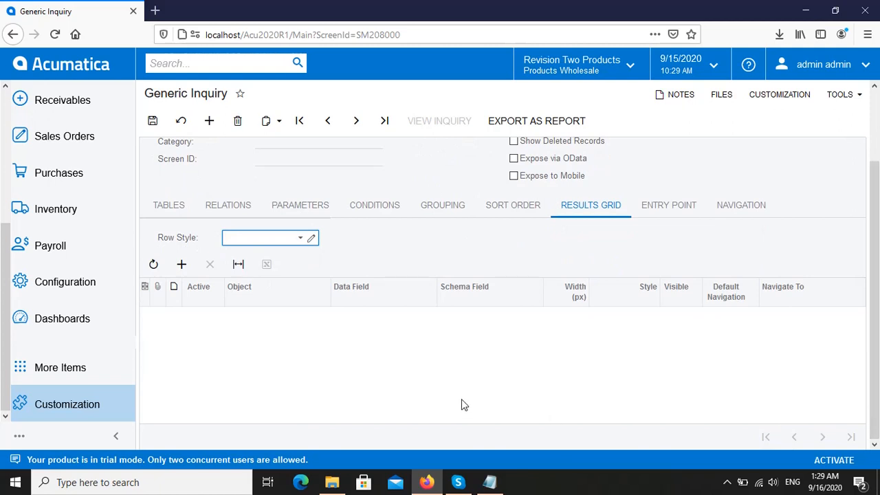
click(182, 266)
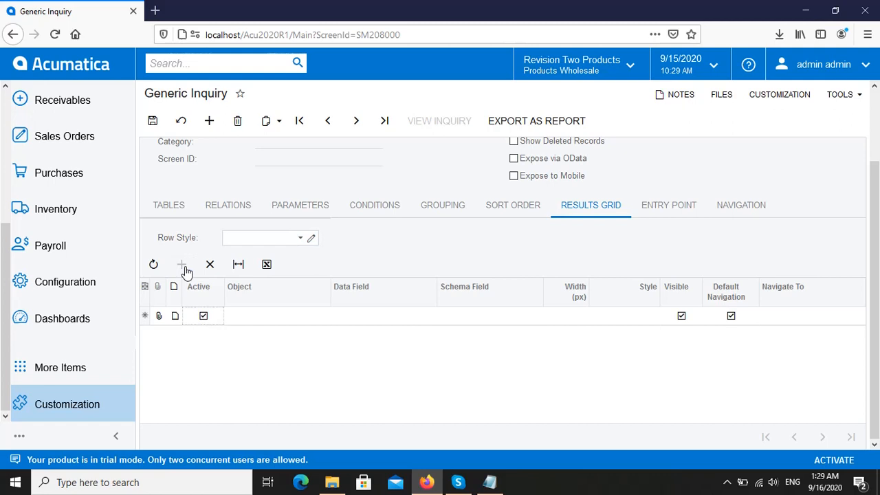
click(276, 321)
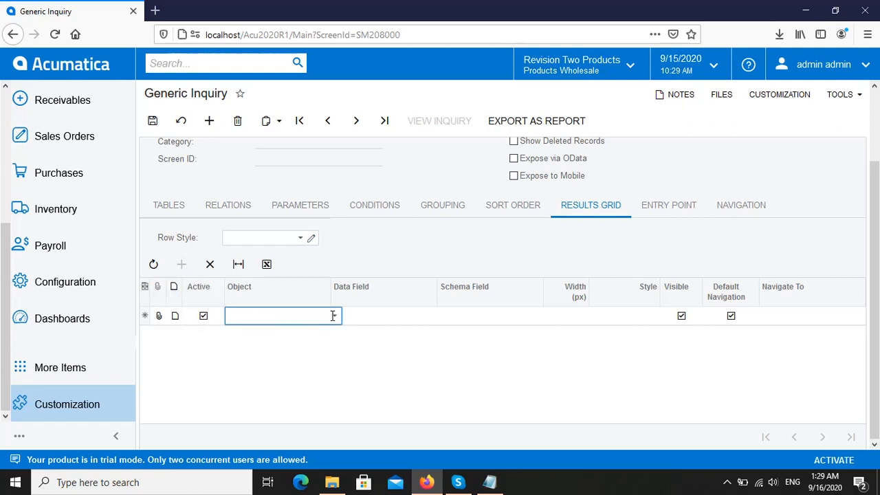
click(334, 315)
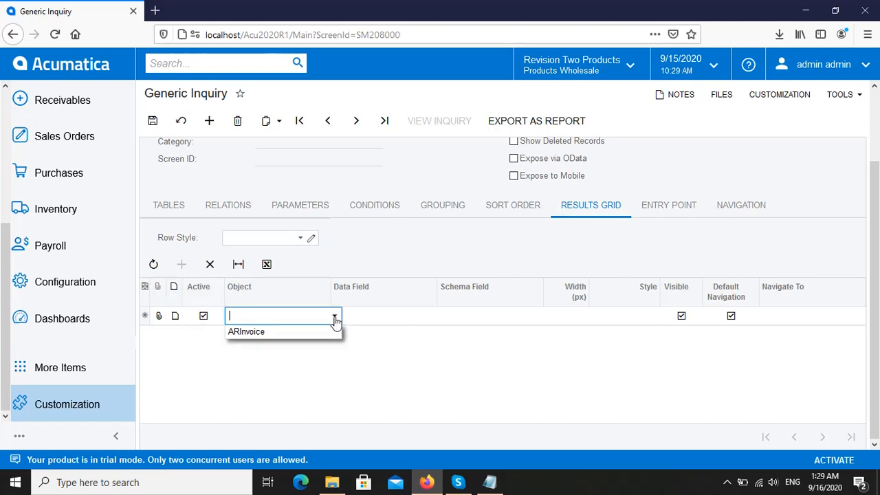
click(258, 333)
click(409, 318)
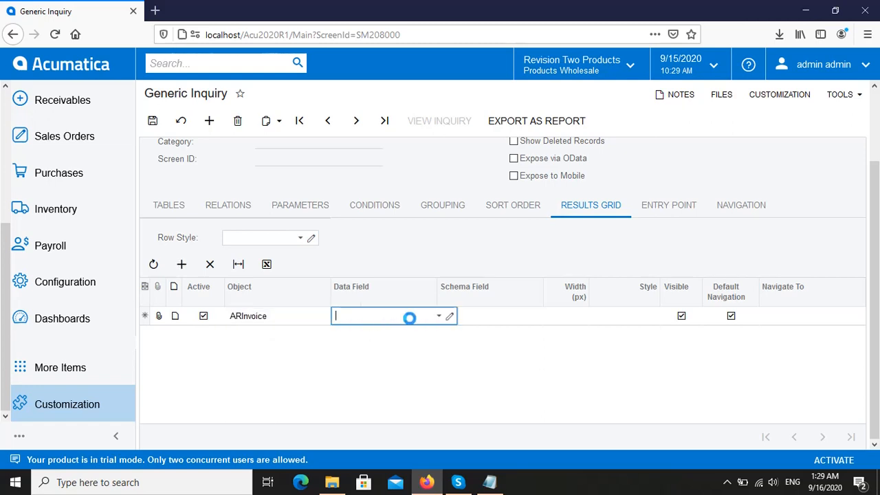
click(439, 319)
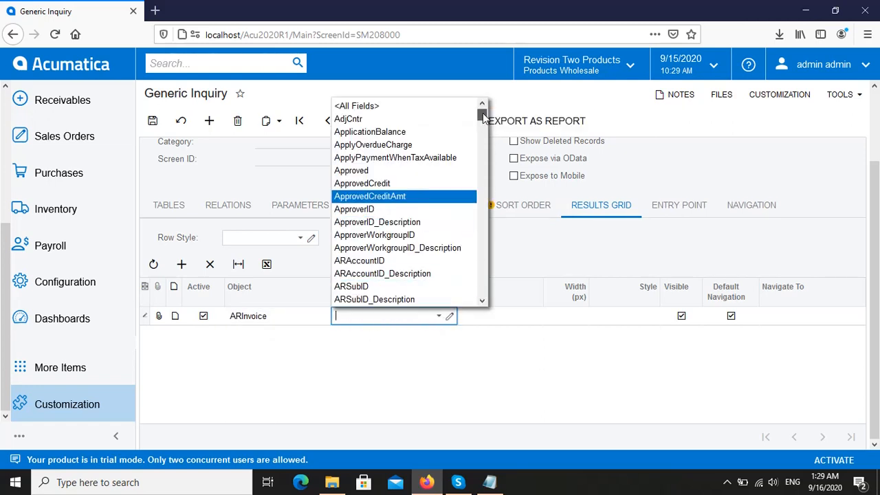
drag(483, 113, 446, 260)
click(406, 253)
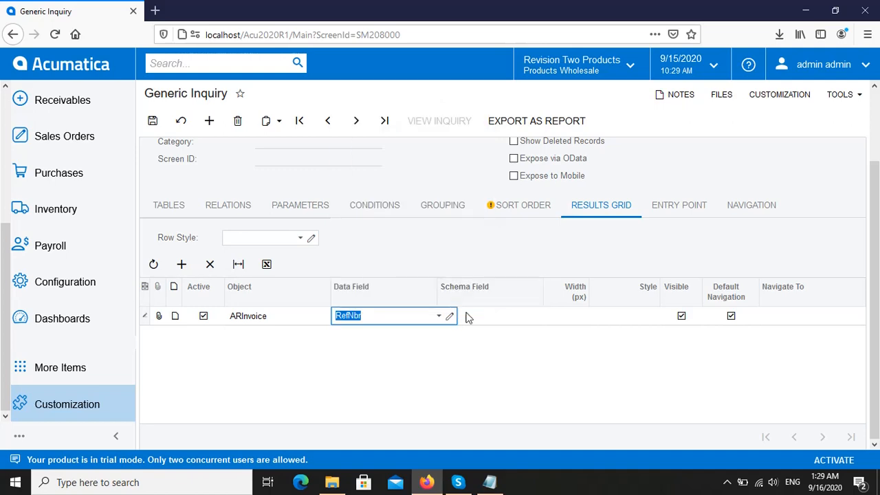
Set the schema field of the RefNbr row to ARInvoice.RefNbr.
click(468, 316)
click(548, 318)
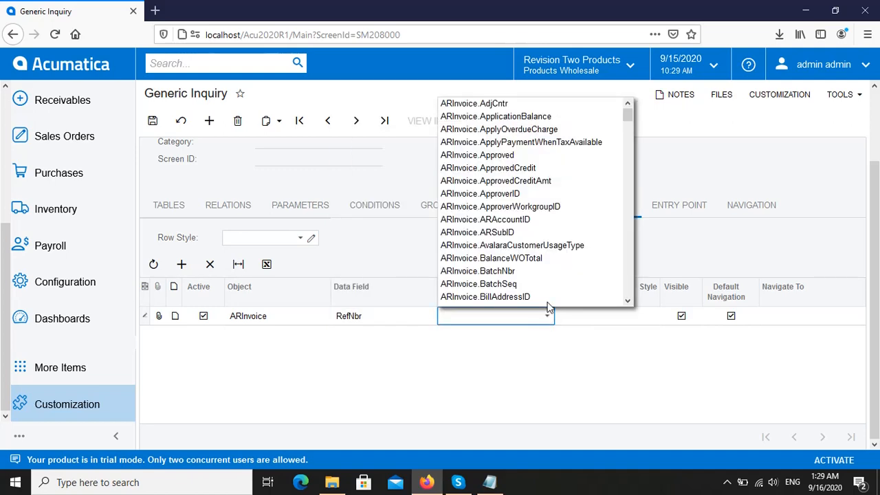
click(627, 129)
drag(627, 129, 626, 261)
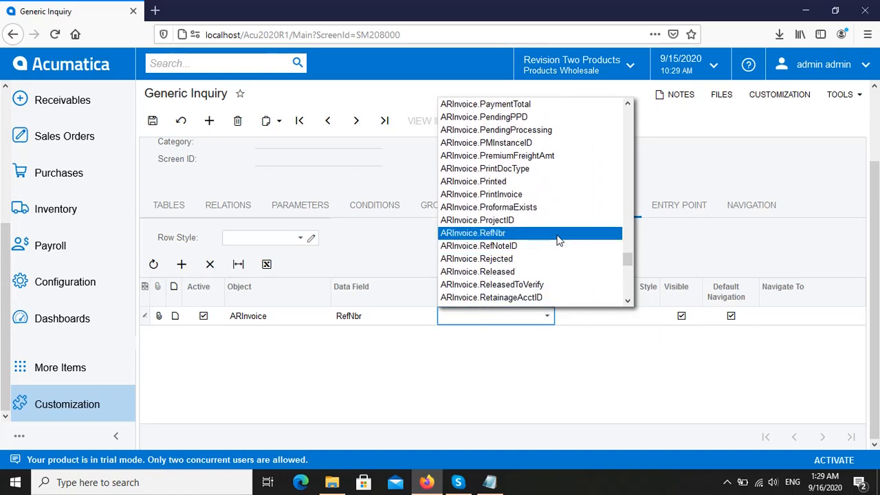
click(558, 235)
Add a second results row for the ARInvoice data field DocDate, with ARInvoice.DocDate as its schema field.
click(182, 264)
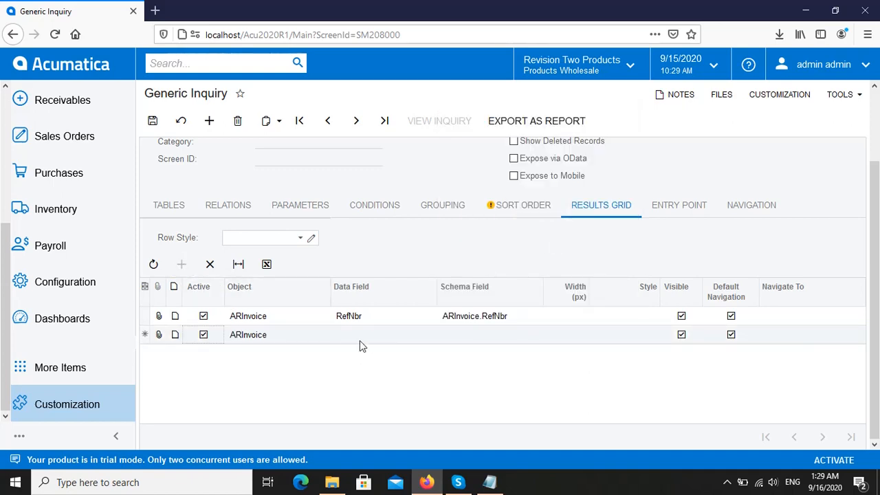
click(411, 339)
click(439, 336)
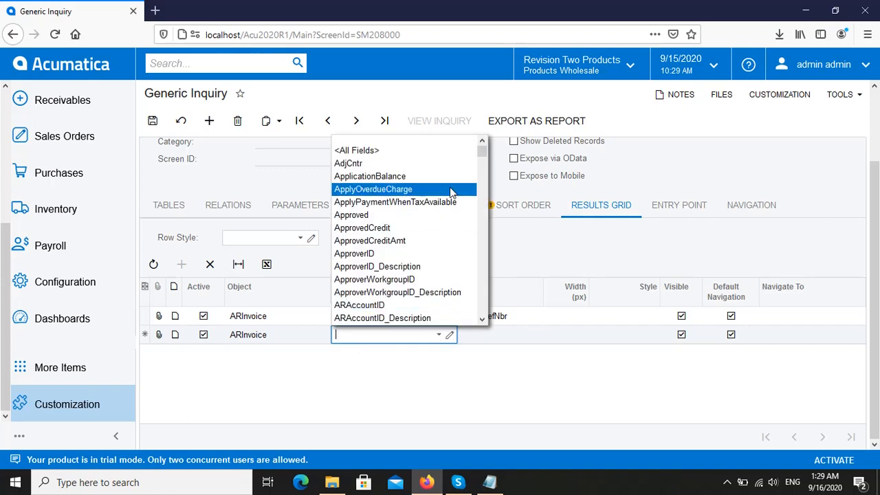
drag(482, 152, 486, 224)
click(429, 259)
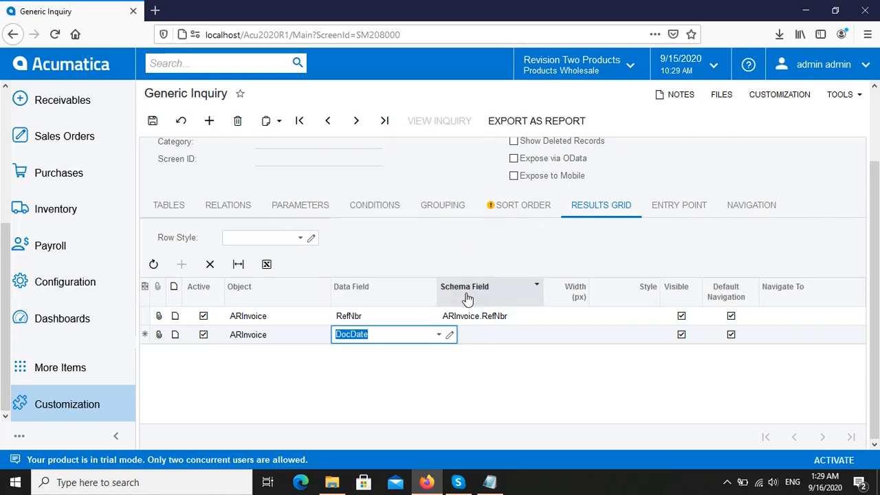
click(494, 338)
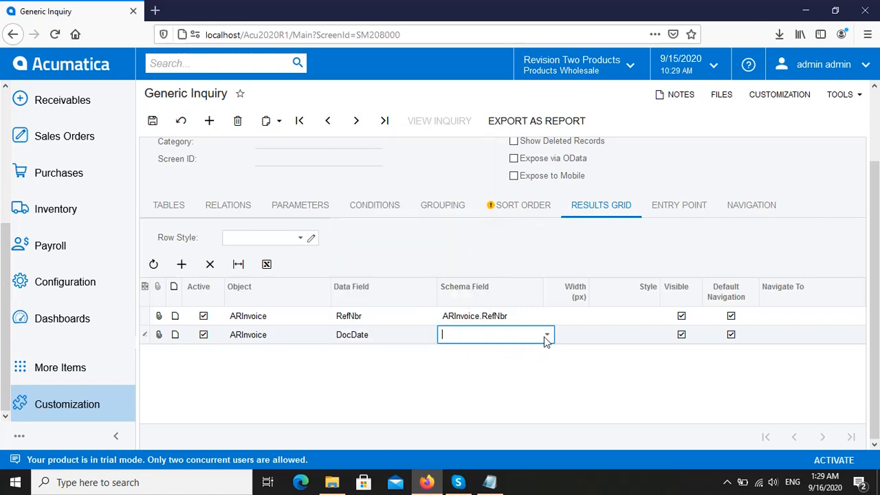
click(548, 337)
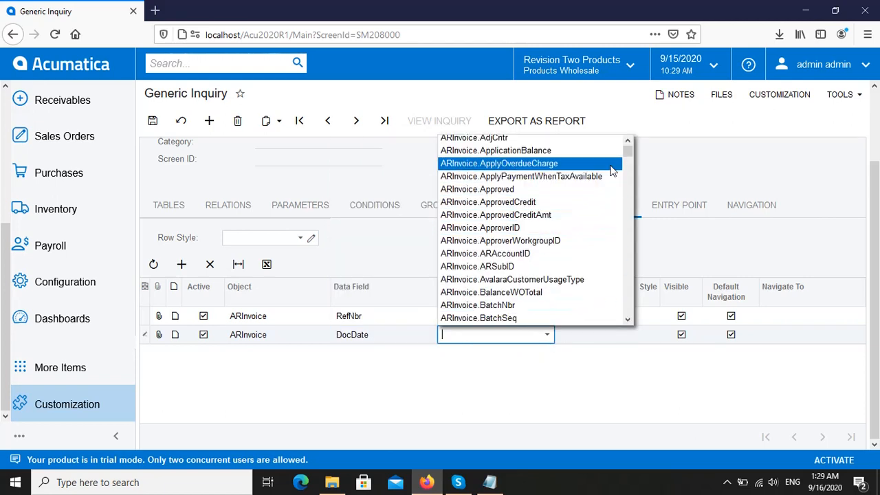
drag(625, 154, 632, 232)
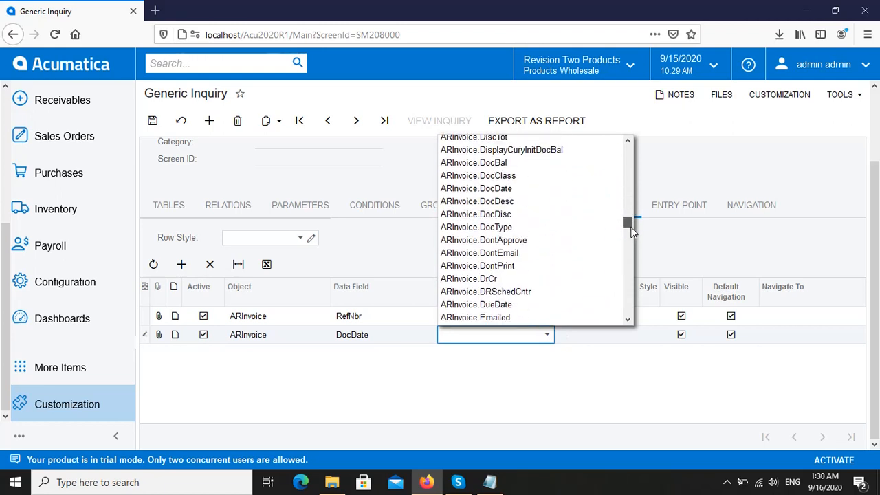
click(565, 191)
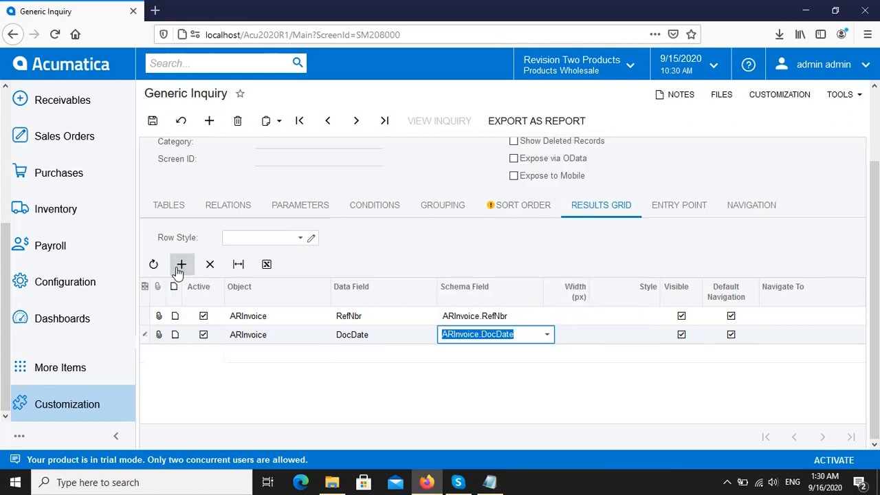
Add a third results row for the ARInvoice data field CustomerID, with ARInvoice.CustomerID as its schema field.
click(181, 264)
click(356, 354)
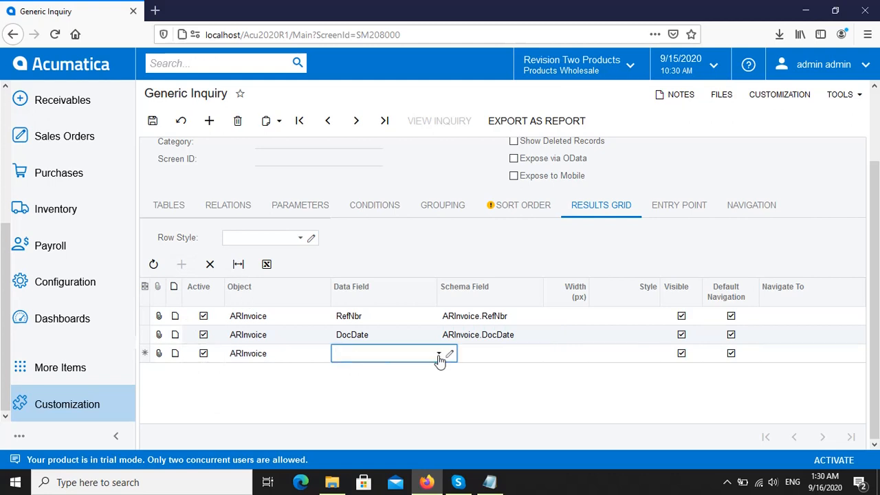
click(439, 353)
drag(482, 182, 489, 236)
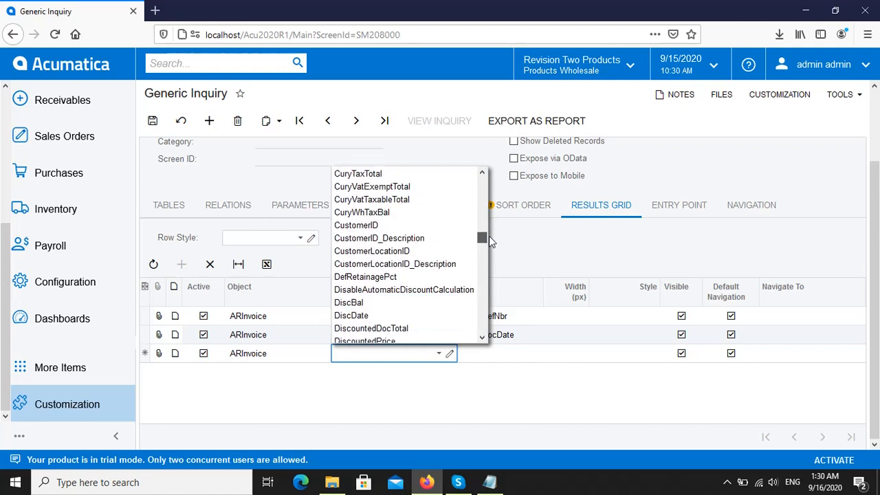
click(436, 225)
click(502, 356)
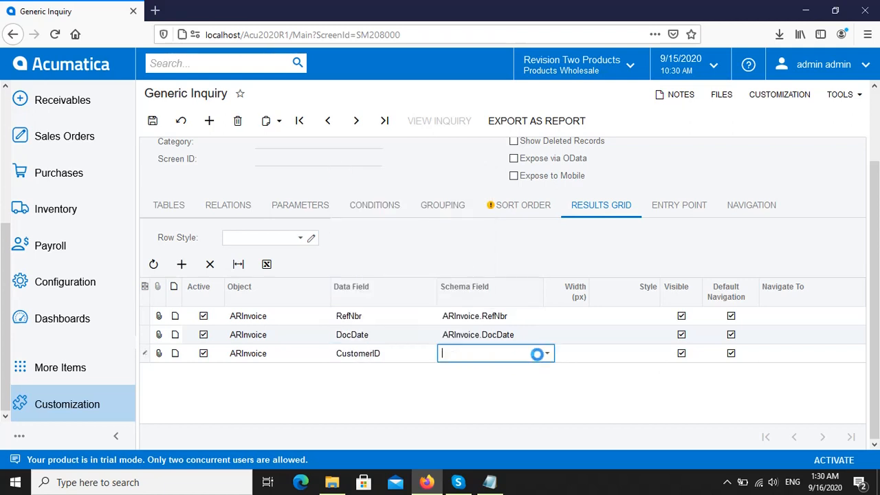
click(548, 356)
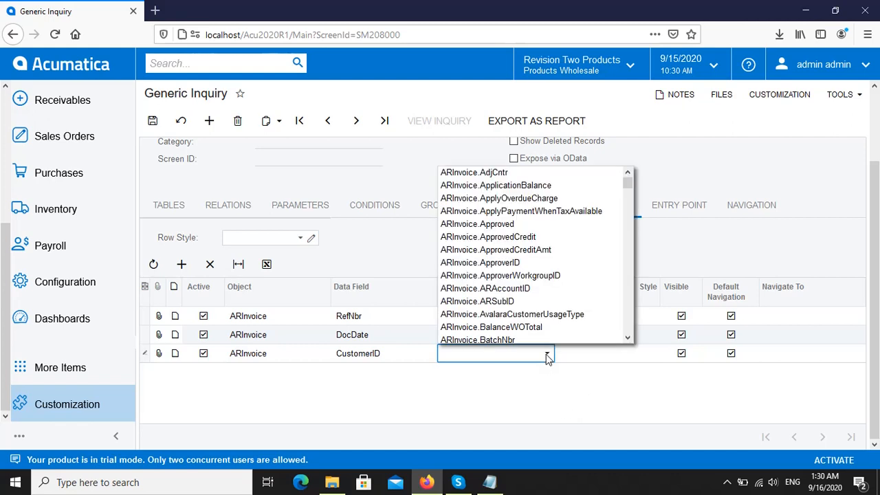
drag(629, 182, 625, 239)
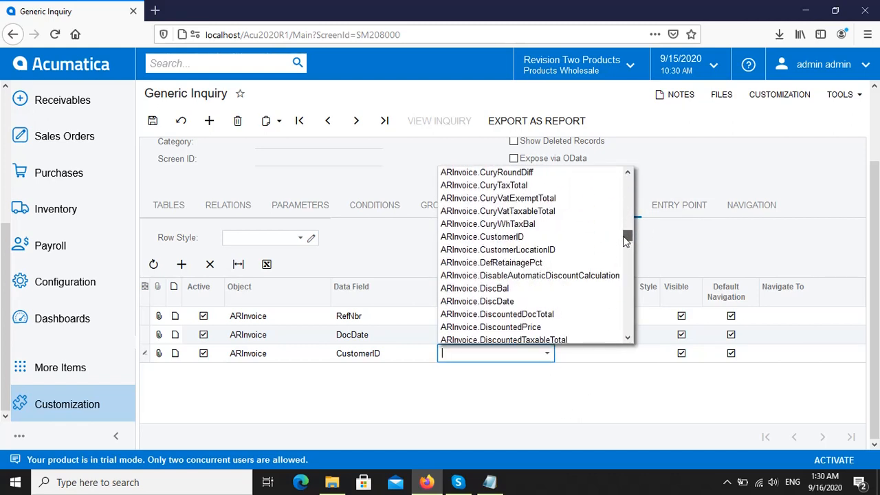
click(539, 238)
Add a fourth results row for the ARInvoice data field CuryOrigDocAmt, with ARInvoice.CuryOrigDocAmt as its schema field.
click(181, 264)
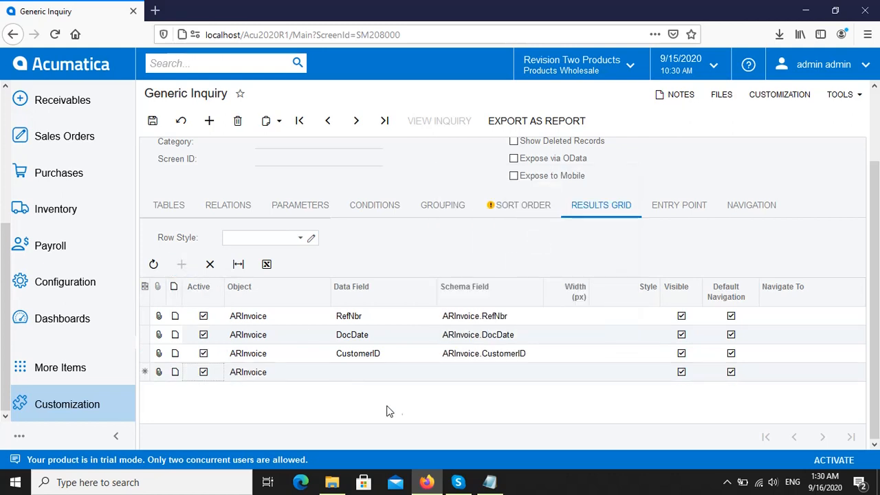
click(383, 372)
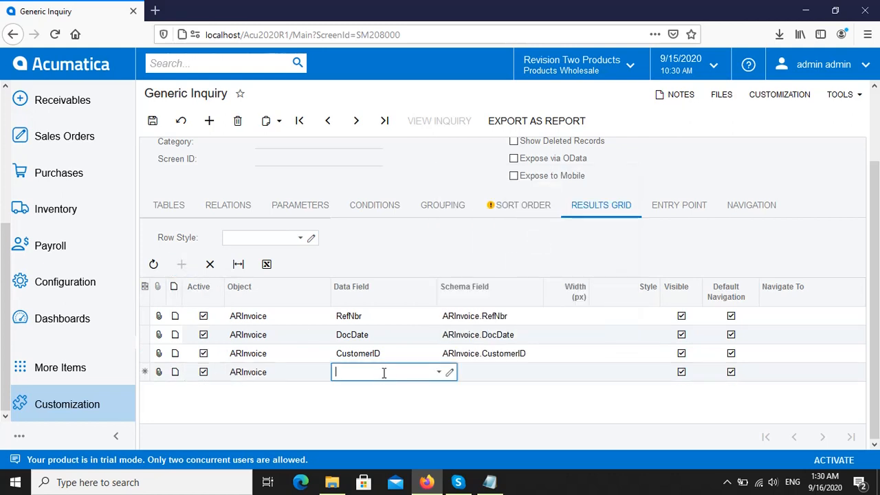
click(438, 373)
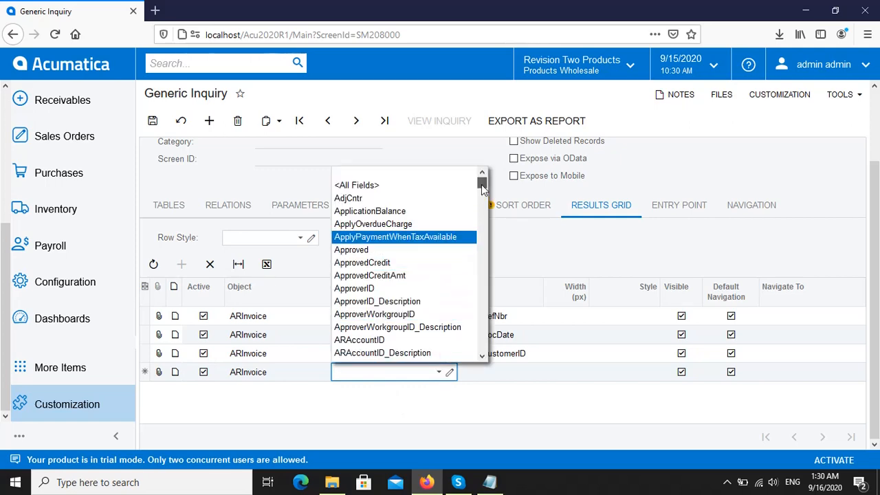
drag(481, 184, 484, 234)
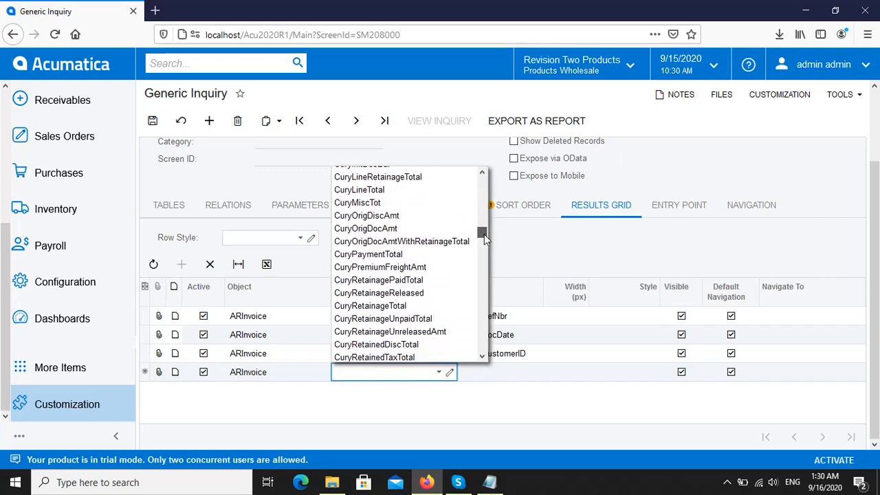
click(385, 228)
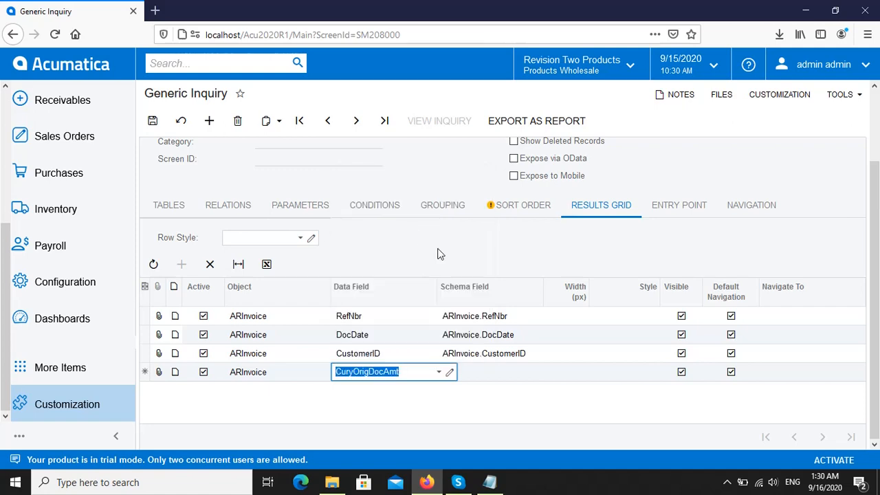
click(501, 373)
click(549, 375)
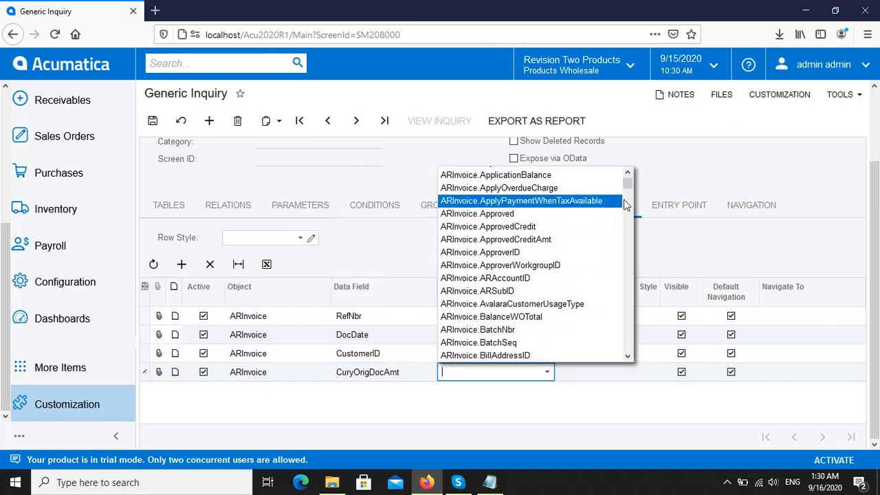
drag(627, 190, 626, 230)
click(562, 242)
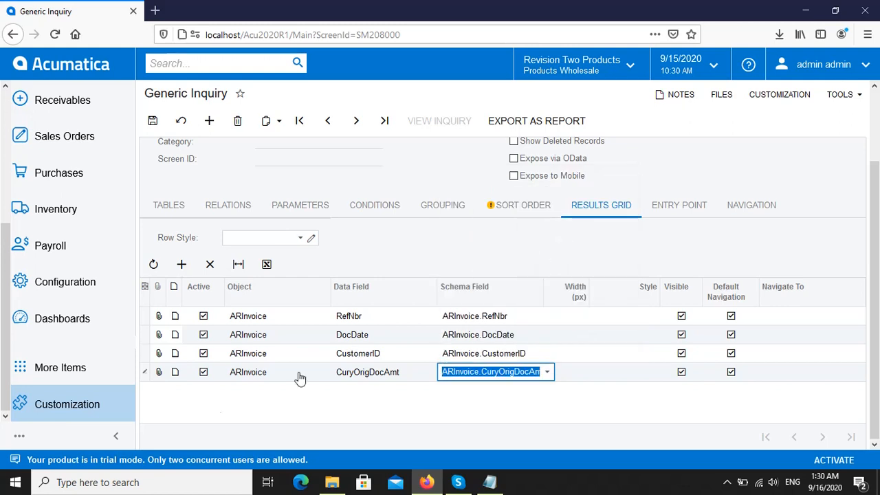
click(142, 356)
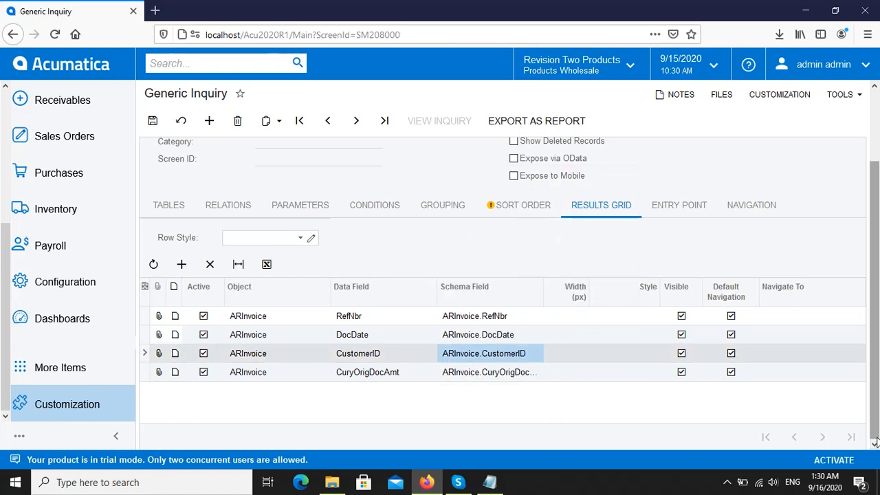
Save the myinquiry1 generic inquiry and view its results.
drag(875, 440, 875, 352)
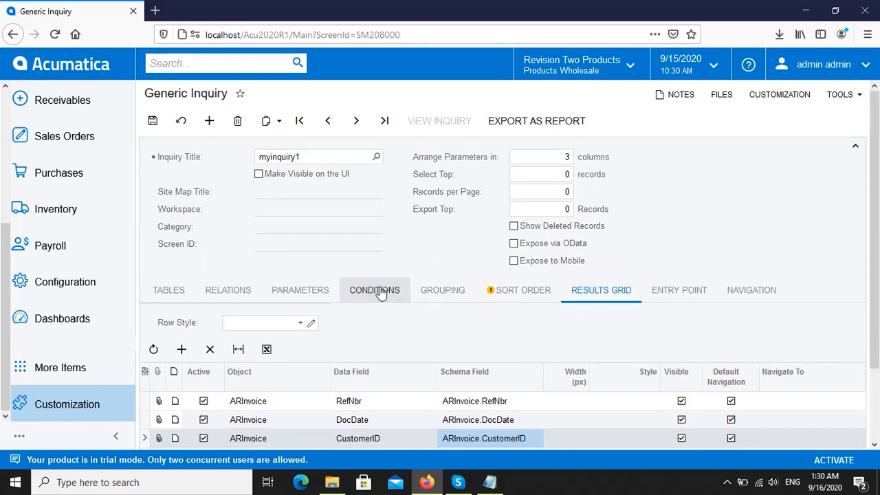
click(155, 127)
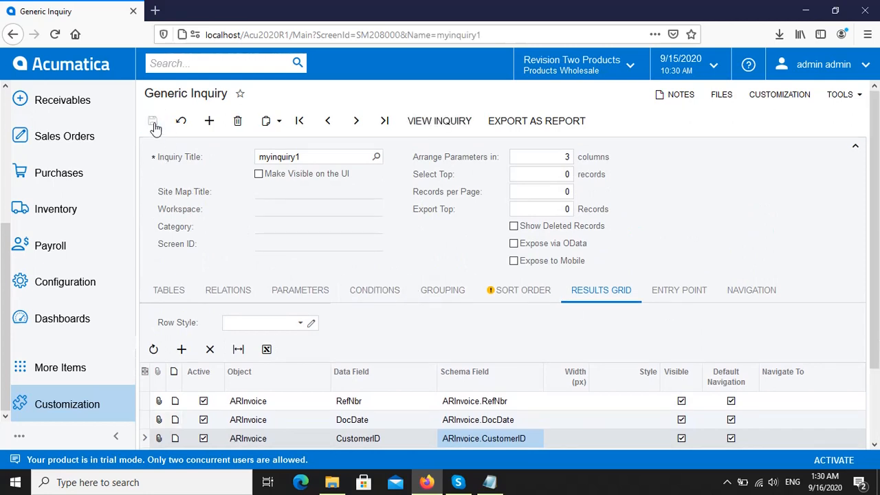
click(447, 121)
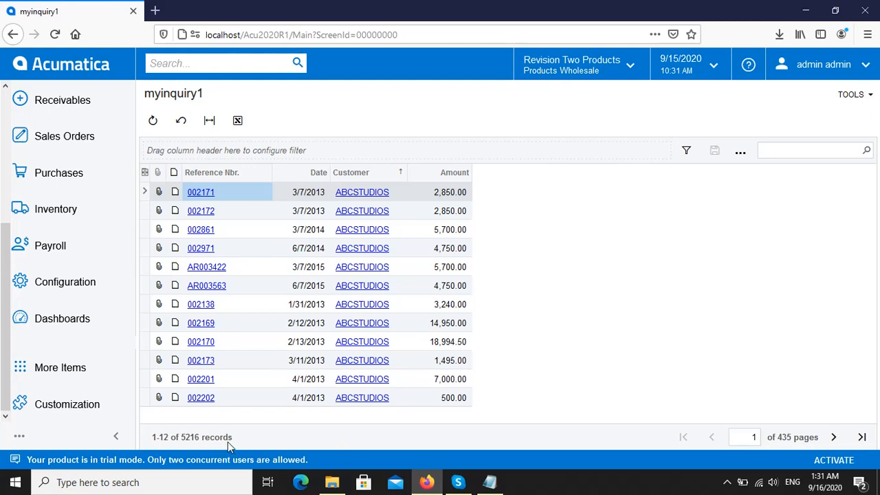
Return from the inquiry results to the Generic Inquiry screen under Customization.
click(80, 411)
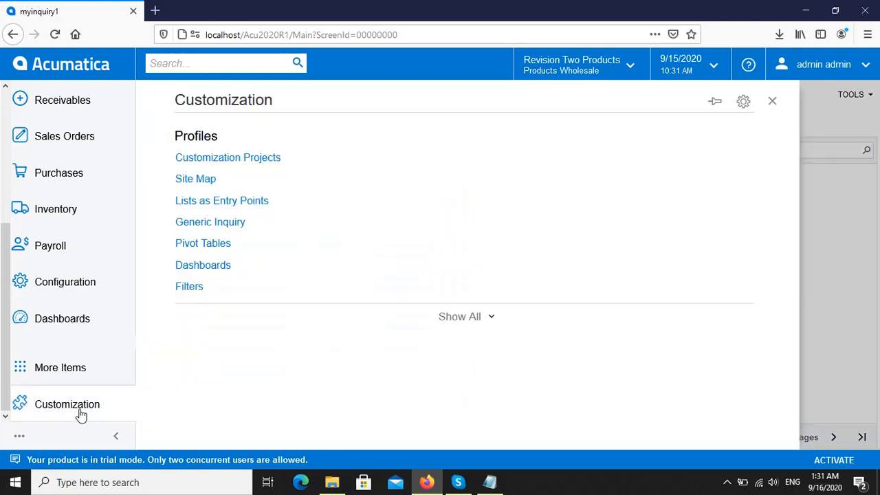
click(229, 227)
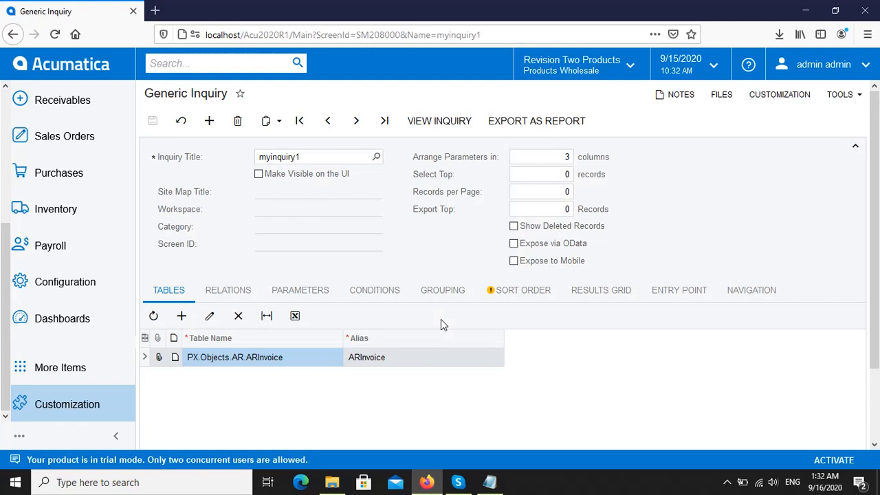
Add an inquiry parameter named StartDate with ARInvoice.DocDate as its schema field and From as its display name.
click(295, 293)
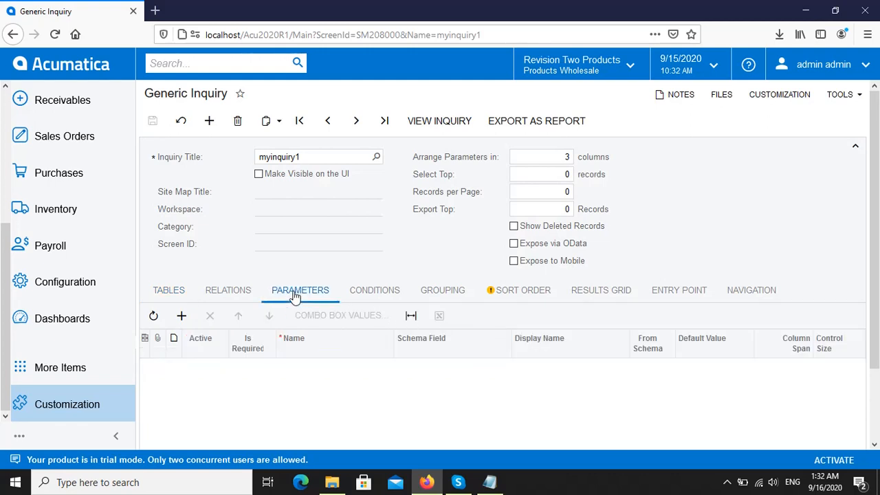
click(181, 316)
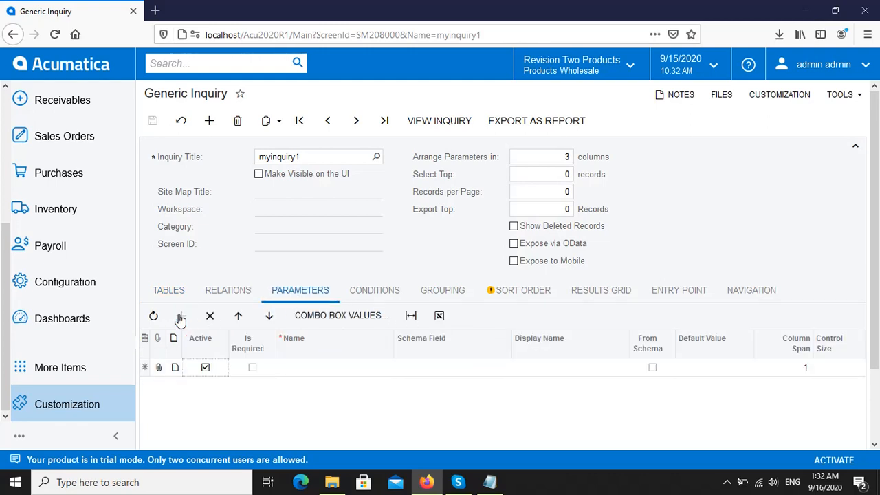
click(310, 369)
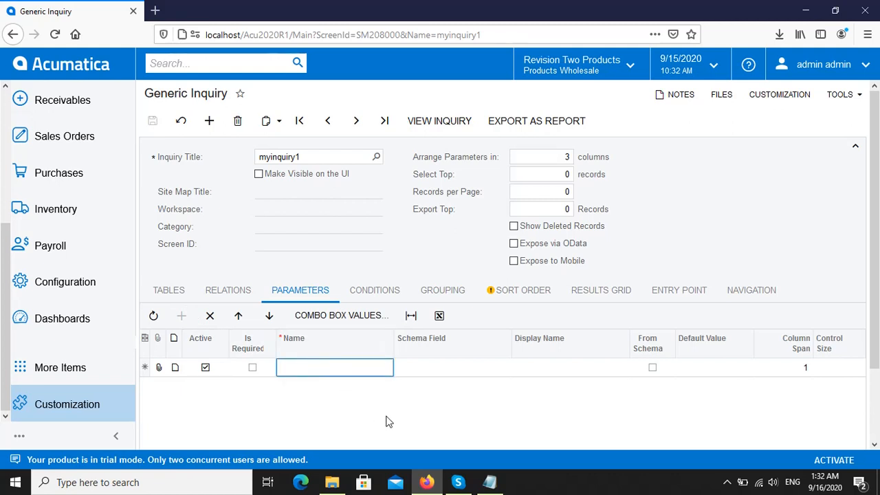
text(StartDate)
click(450, 370)
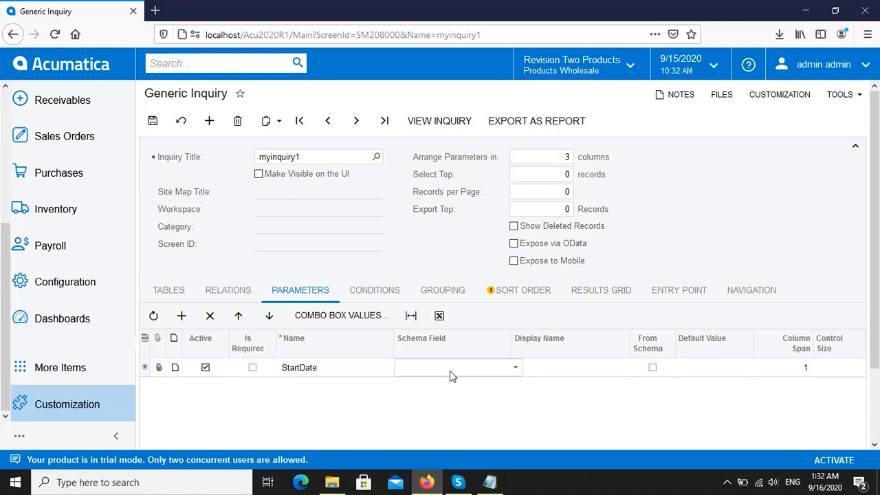
click(516, 369)
drag(583, 133, 595, 215)
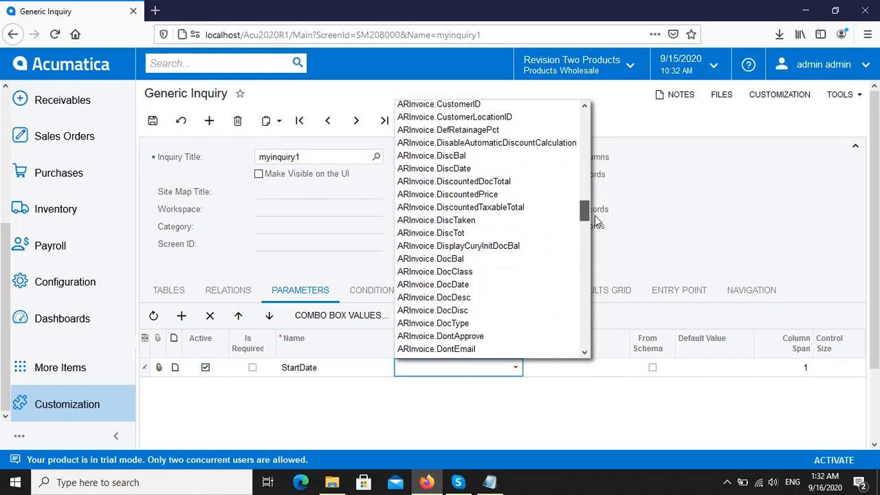
click(517, 284)
click(564, 371)
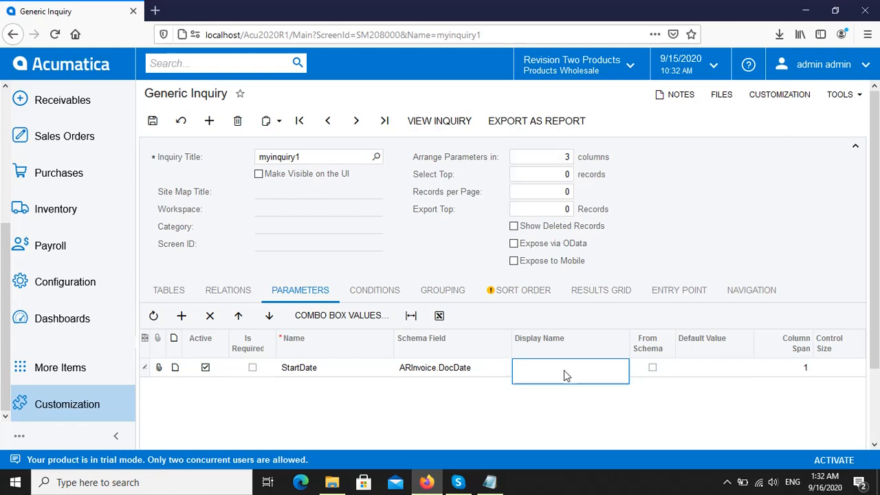
text(From)
Add a second parameter named EndDate with ARInvoice.DocDate as its schema field and To as its display name.
click(182, 316)
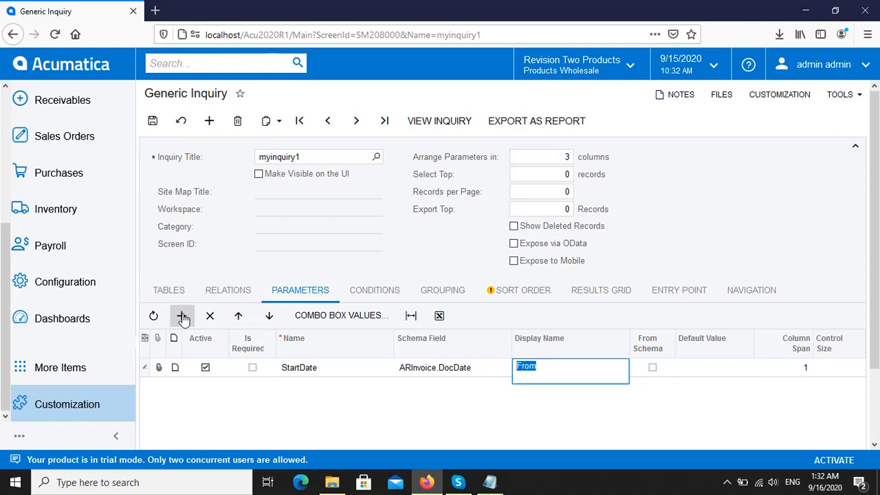
click(307, 386)
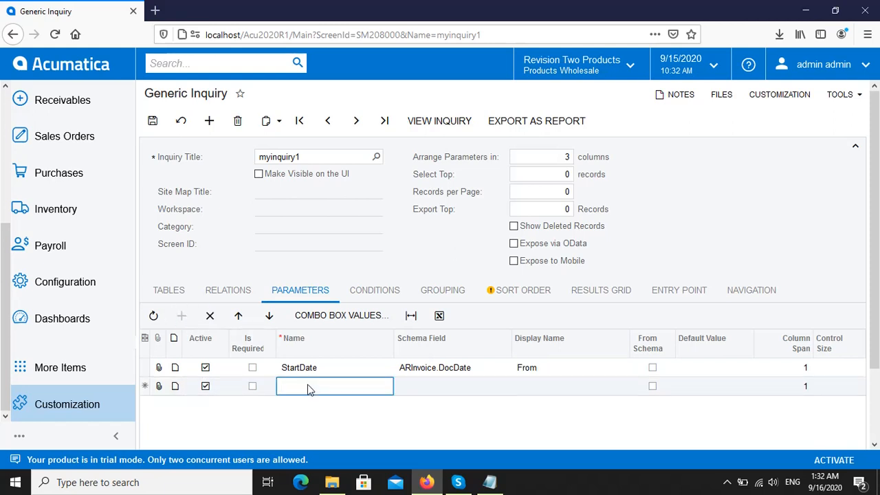
text(EndDate)
click(443, 392)
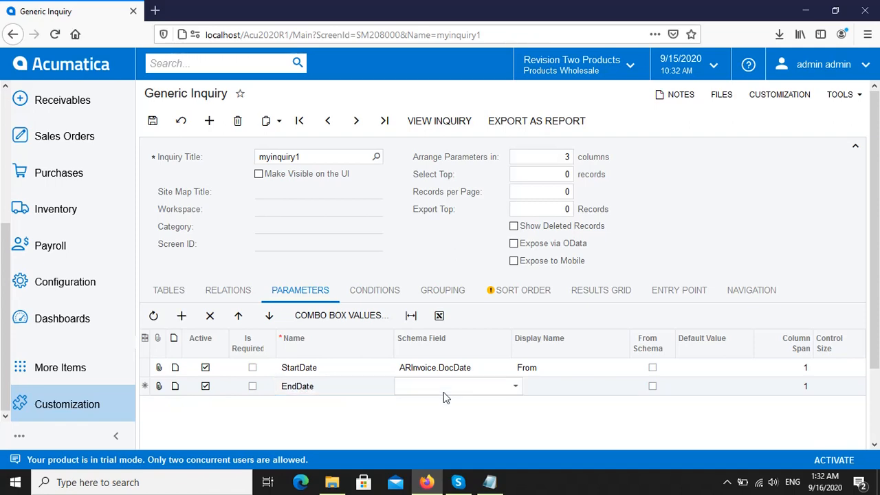
click(516, 386)
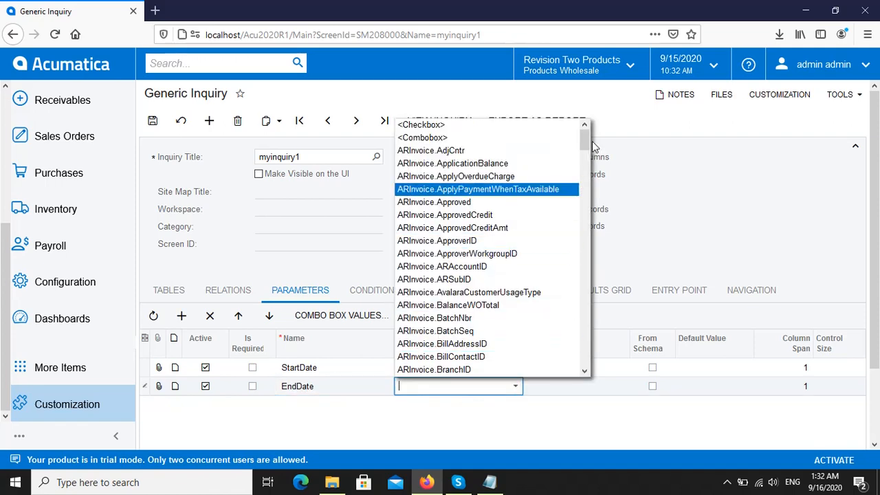
drag(585, 141, 584, 234)
click(523, 317)
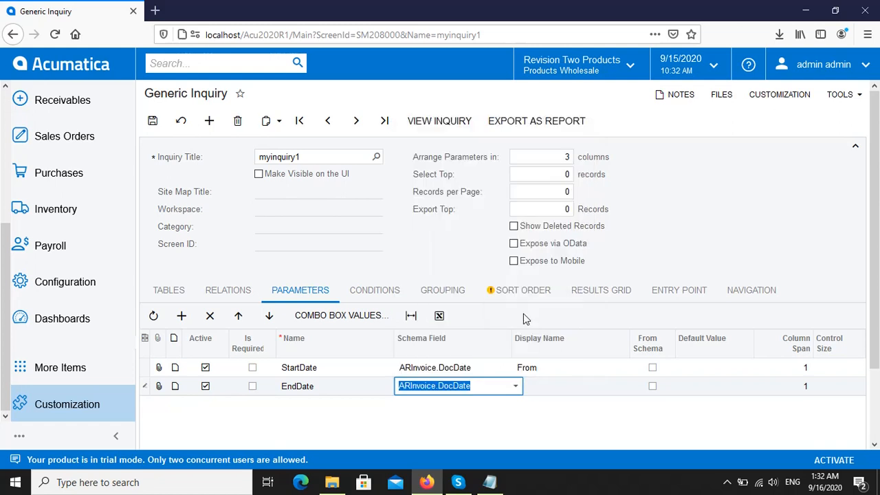
click(576, 392)
text(T)
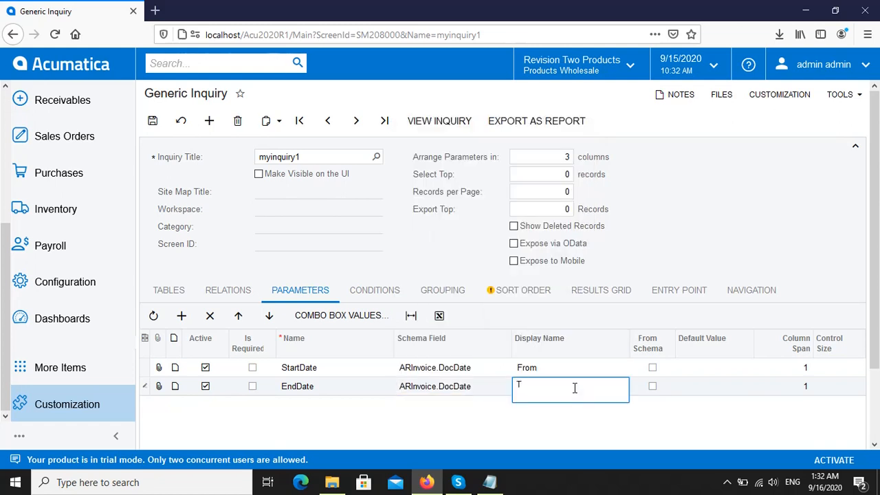
text(o)
key(Tab)
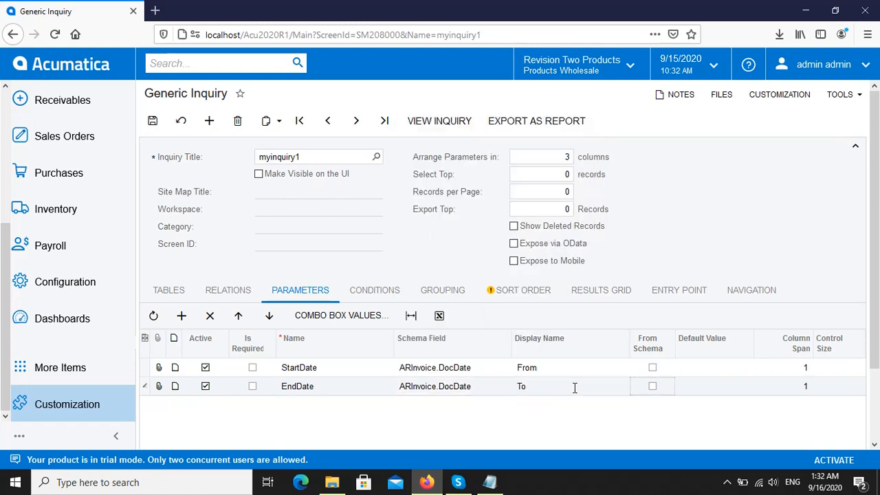
click(146, 369)
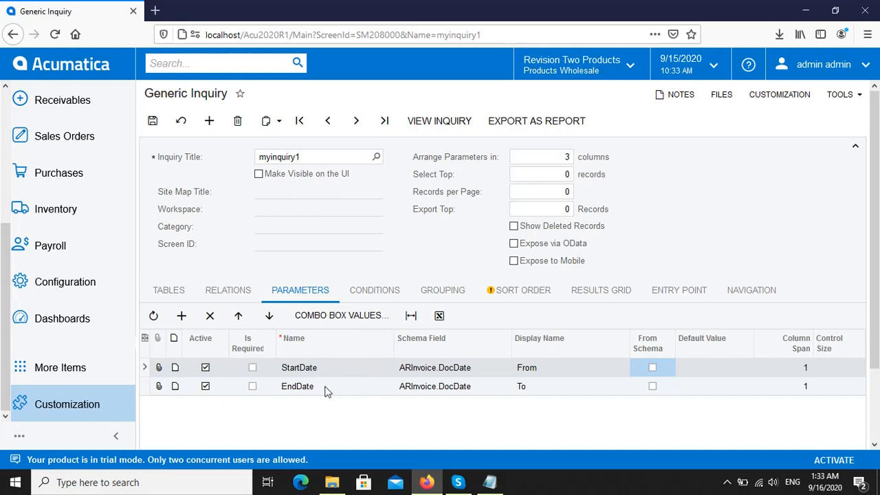
Add an inquiry condition requiring ARInvoice.DocDate Is Greater Than or Equal To the [StartDate] parameter.
click(377, 291)
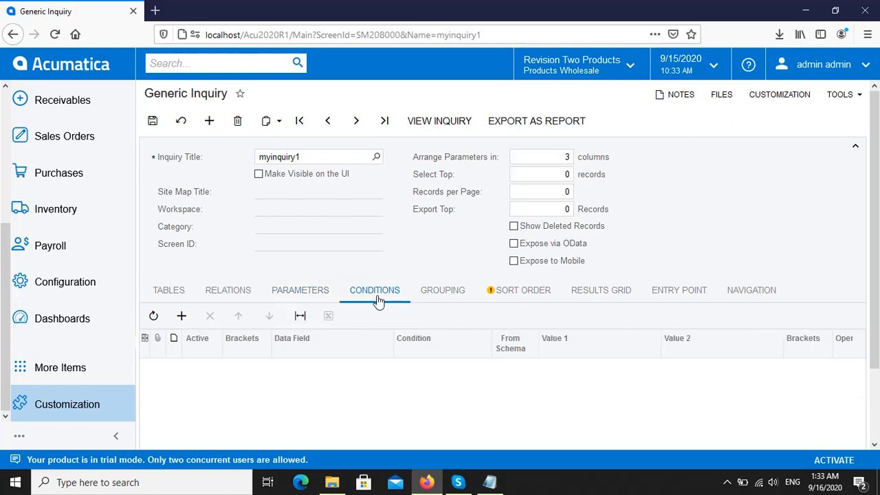
click(181, 316)
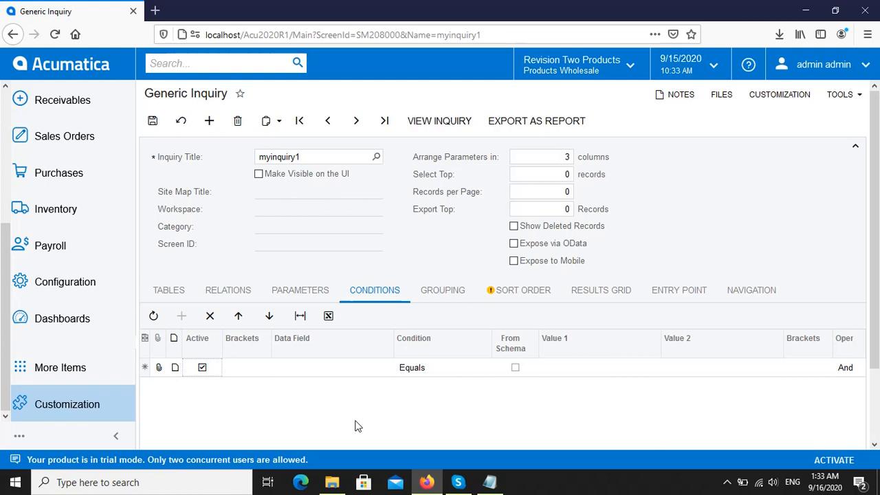
click(320, 369)
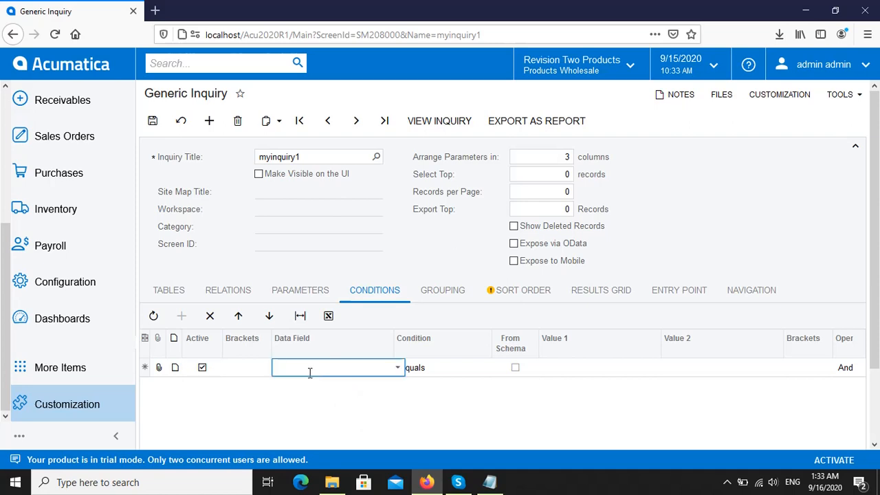
click(397, 368)
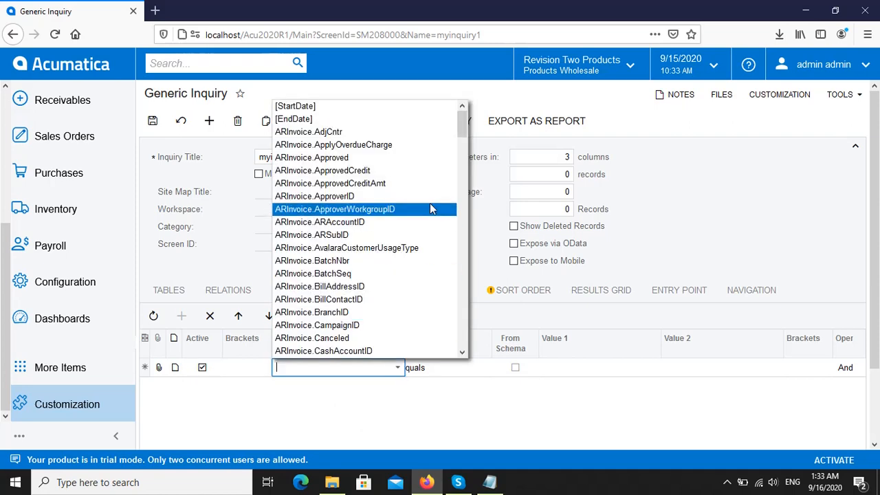
drag(465, 132, 468, 214)
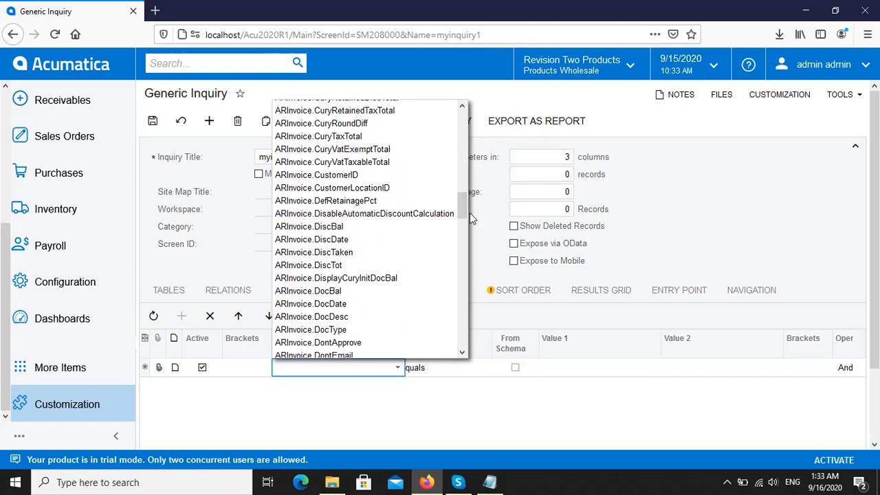
click(394, 303)
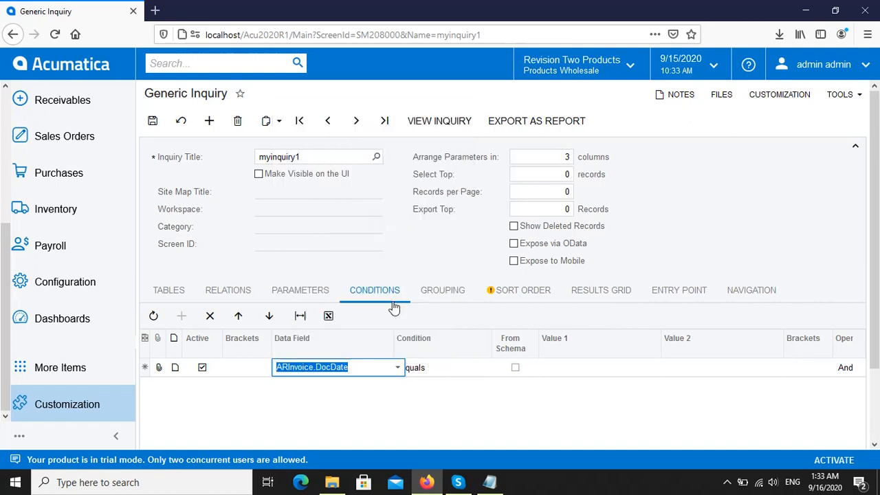
click(437, 368)
click(495, 370)
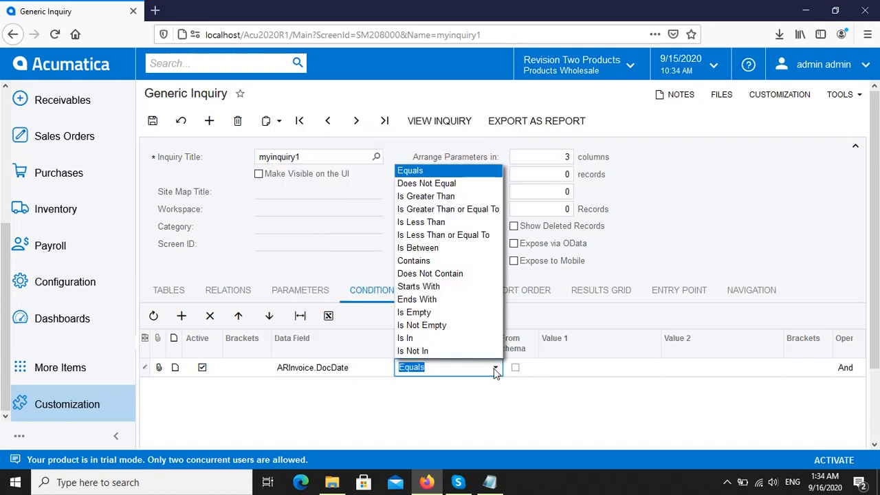
click(459, 209)
click(564, 370)
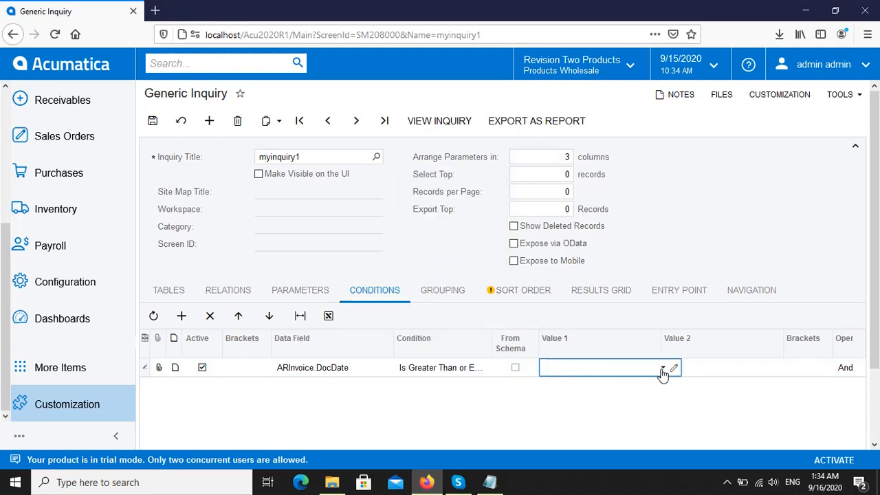
click(663, 368)
click(635, 383)
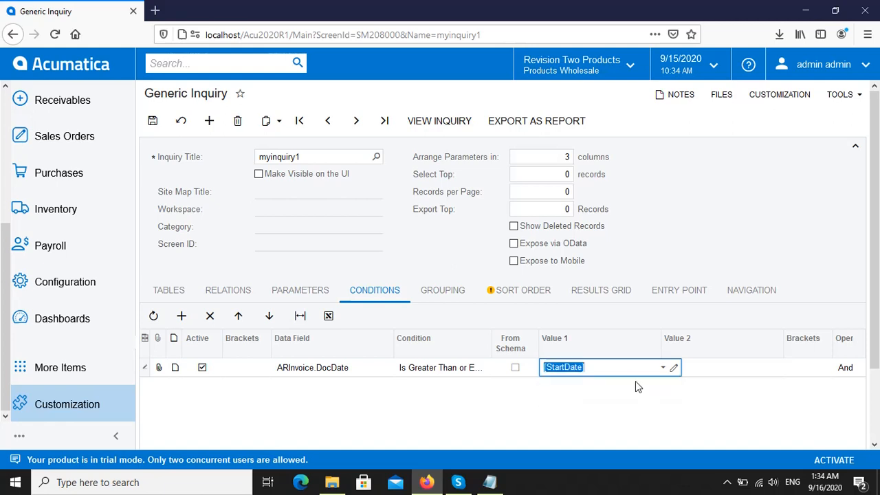
click(459, 372)
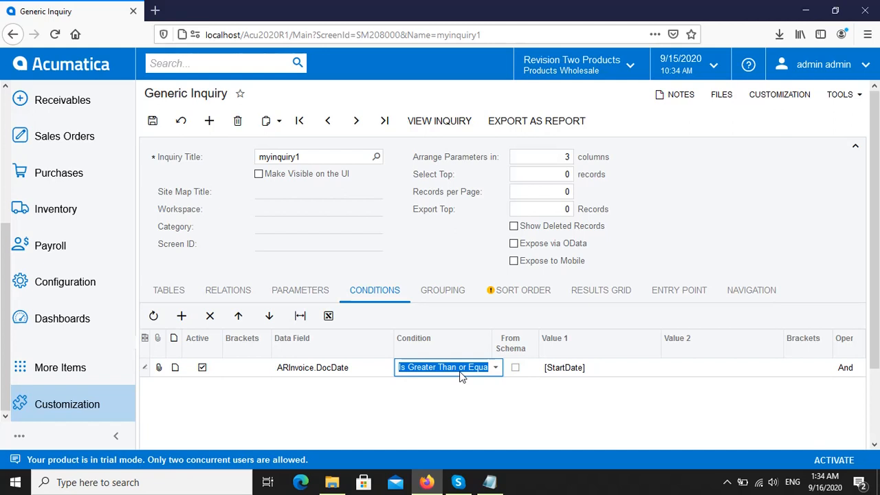
click(495, 371)
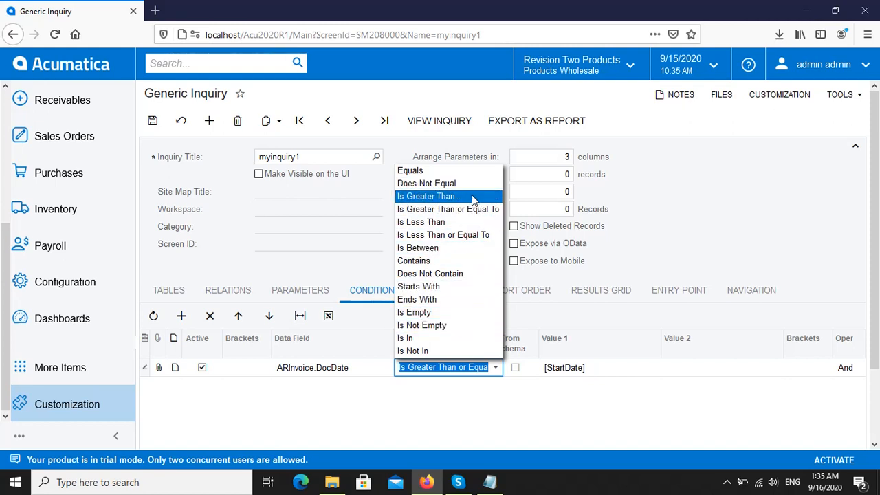
click(637, 405)
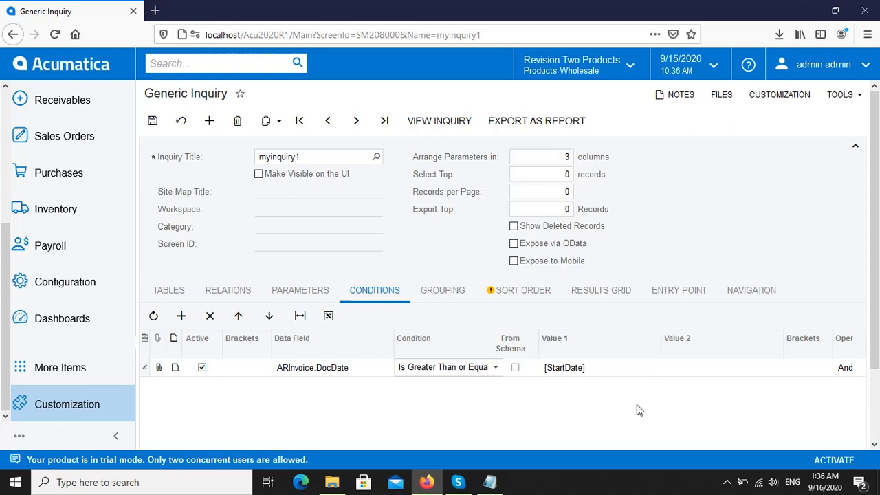
Add a second condition requiring ARInvoice.DocDate Is Less Than or Equal To the [EndDate] parameter.
click(181, 317)
click(311, 393)
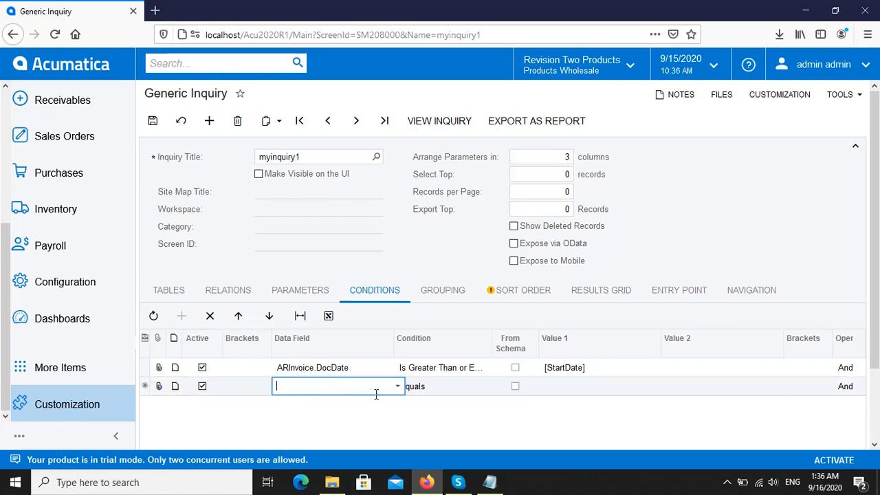
click(398, 387)
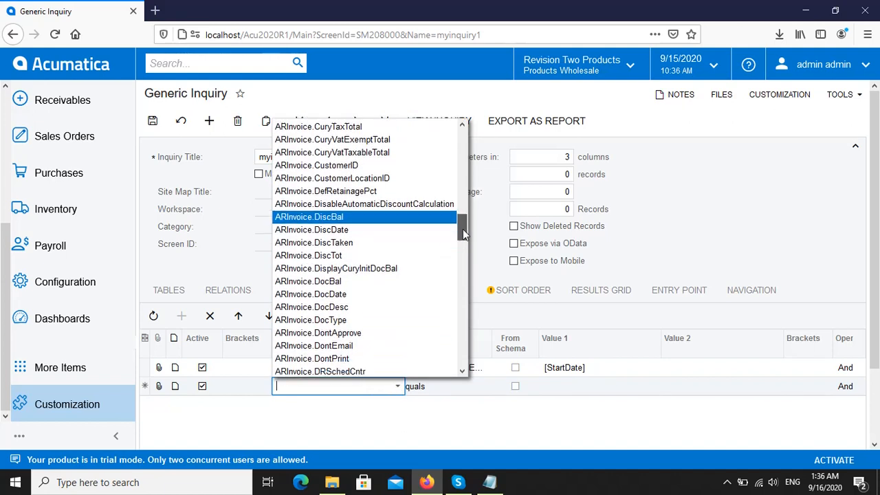
scroll(464, 231, down, 1)
click(426, 277)
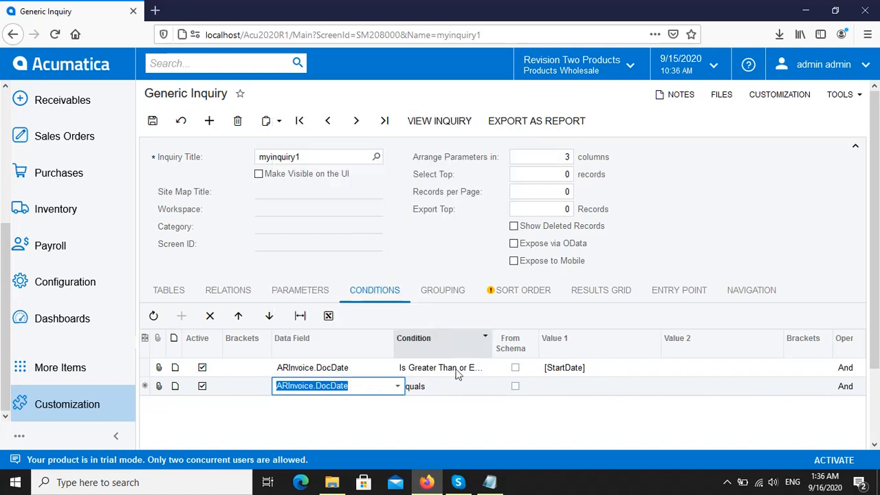
click(452, 388)
click(494, 389)
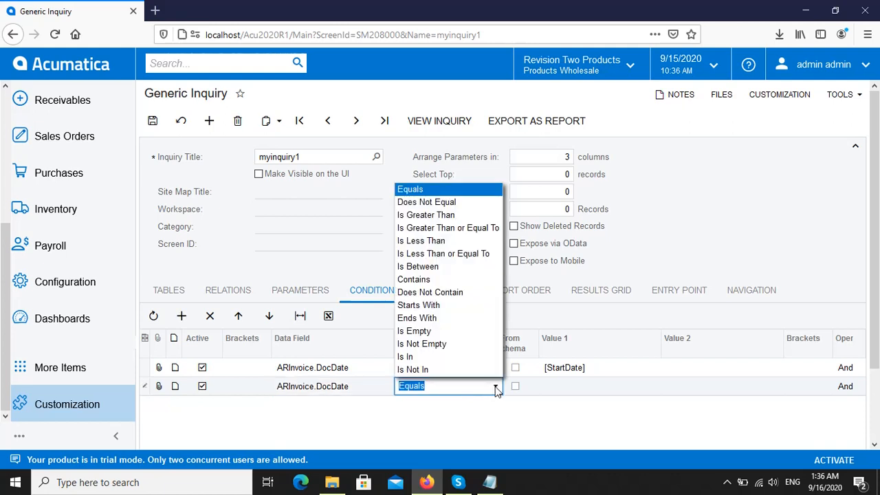
click(452, 254)
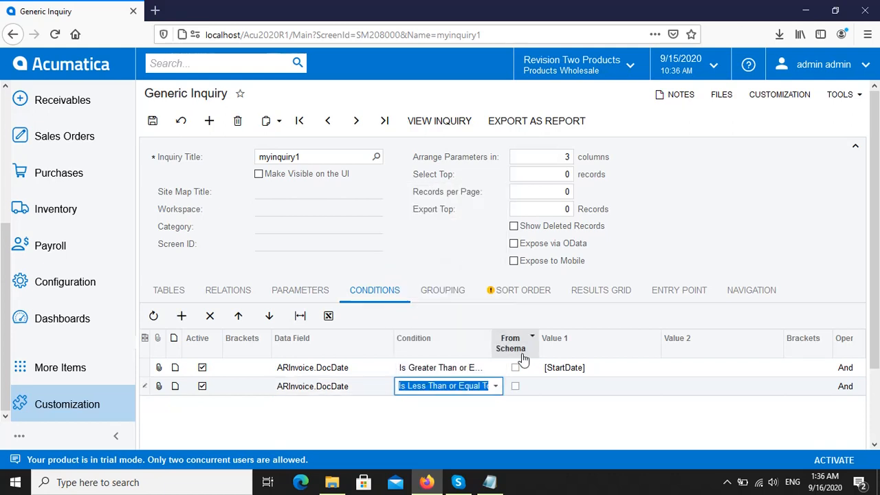
click(588, 388)
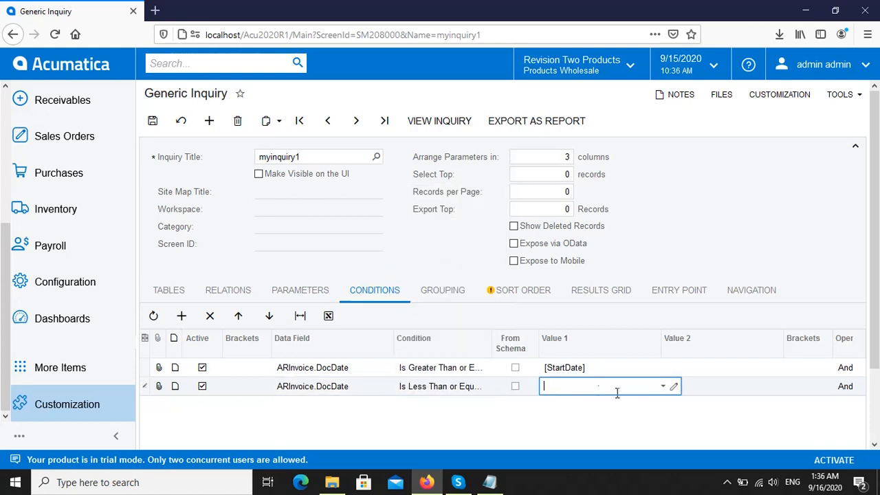
click(662, 387)
click(589, 413)
Widen the Condition column of the conditions grid enough to show the full operator names.
click(146, 372)
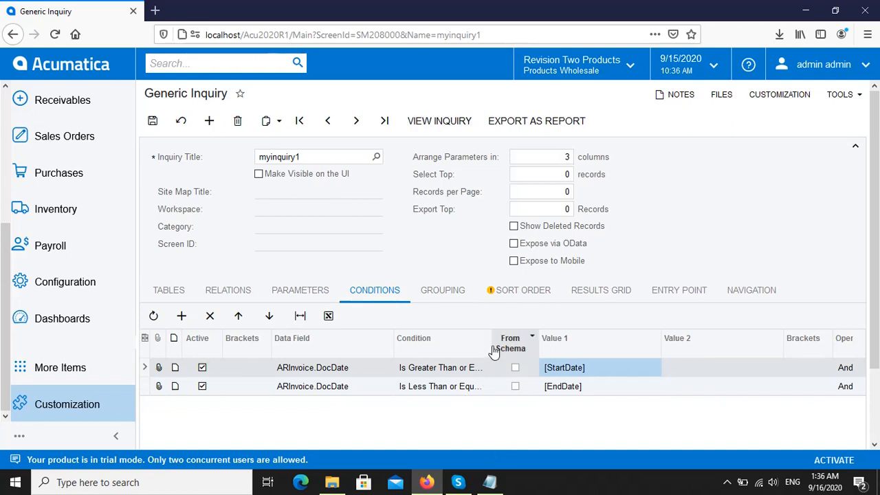
drag(492, 347, 550, 347)
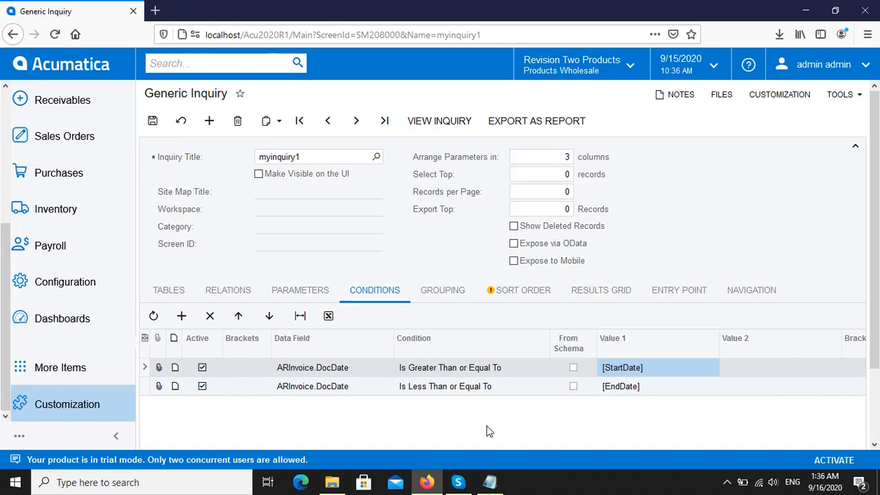
click(518, 394)
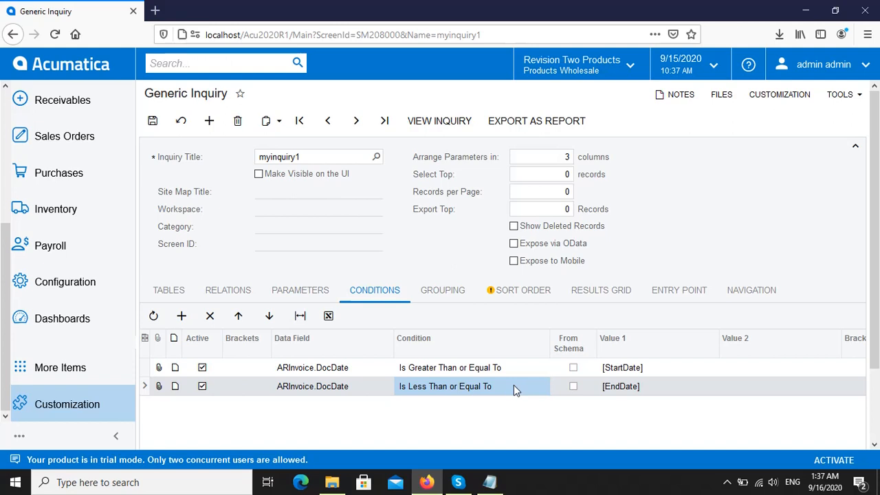
Save the inquiry with its new date conditions and run it to view the results.
drag(874, 308, 879, 280)
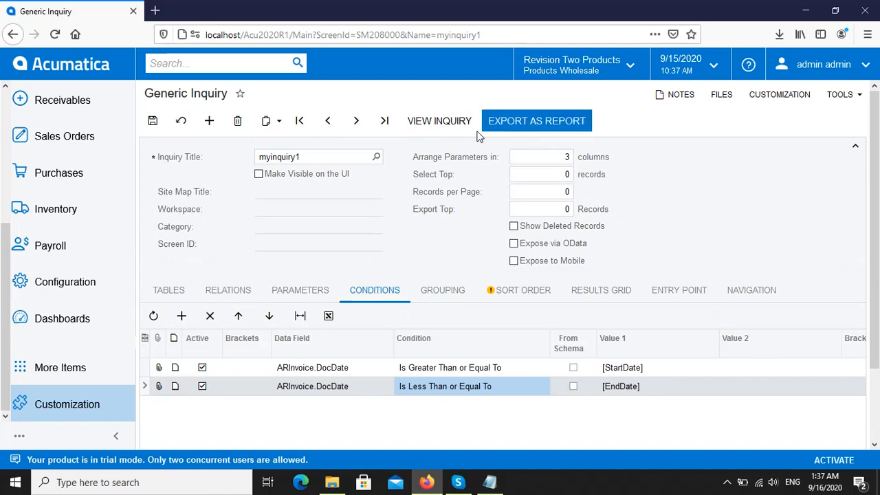
click(457, 123)
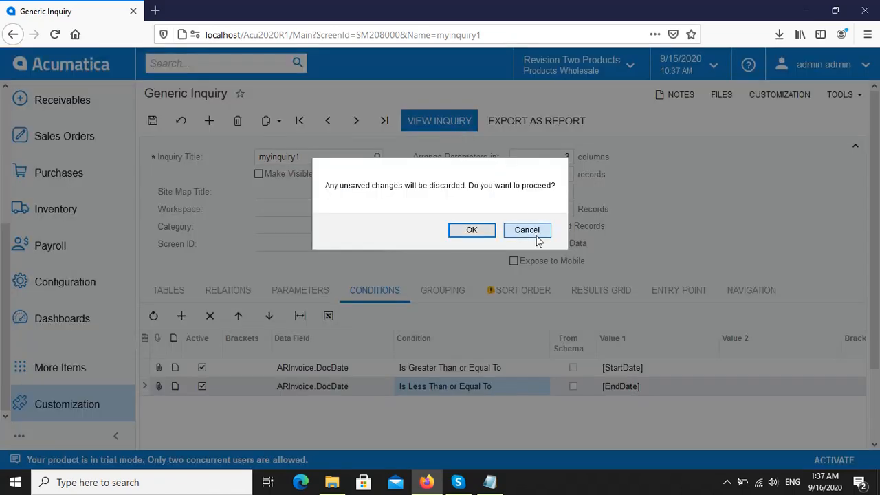
click(536, 234)
click(153, 122)
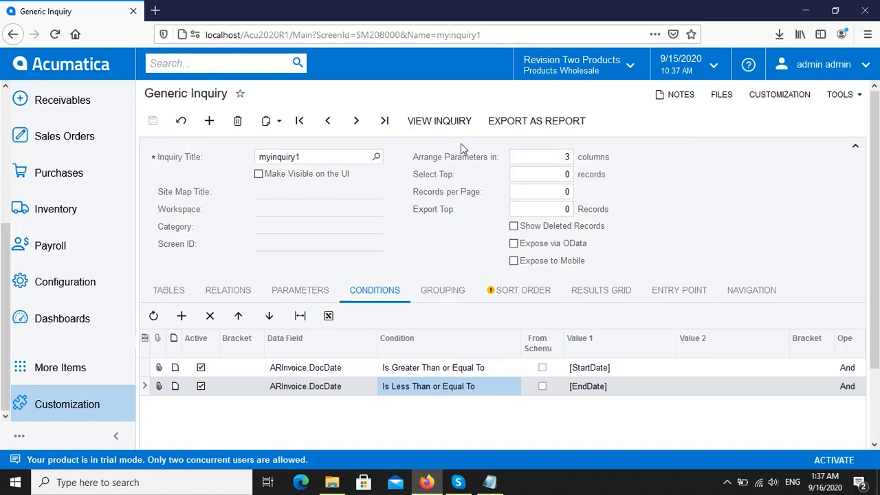
click(455, 125)
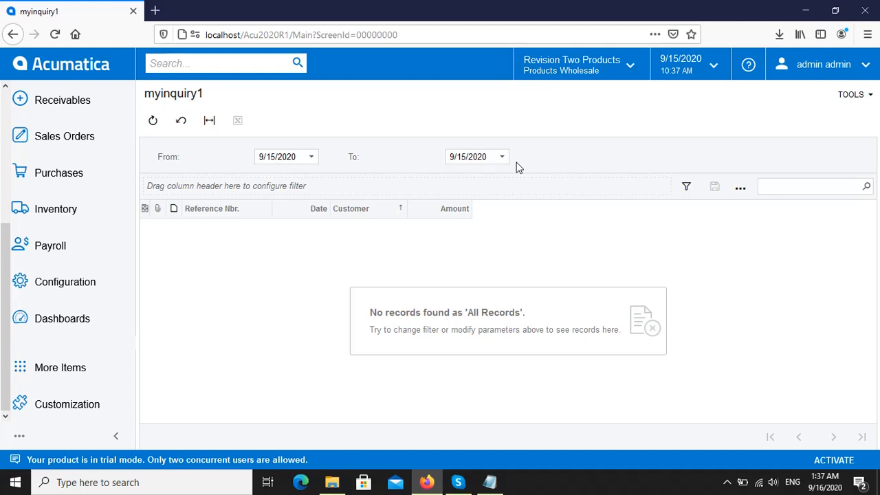
Set the inquiry's From date to 8/1/2020.
click(312, 158)
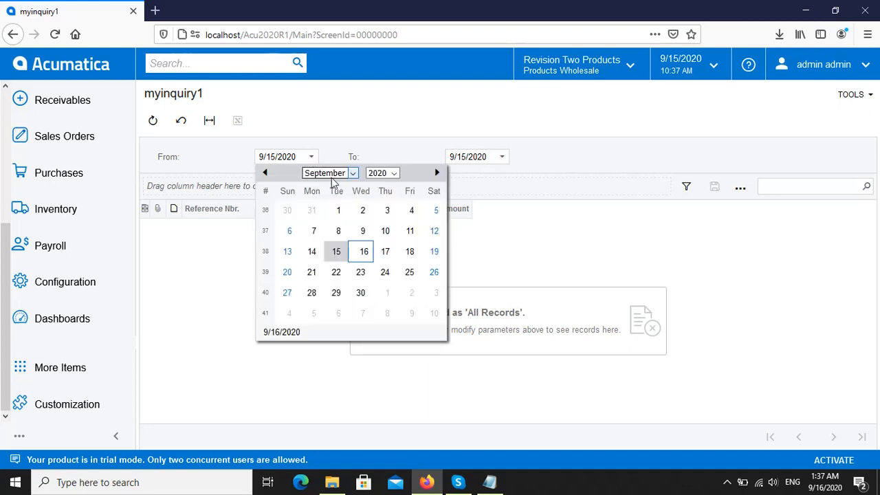
click(353, 176)
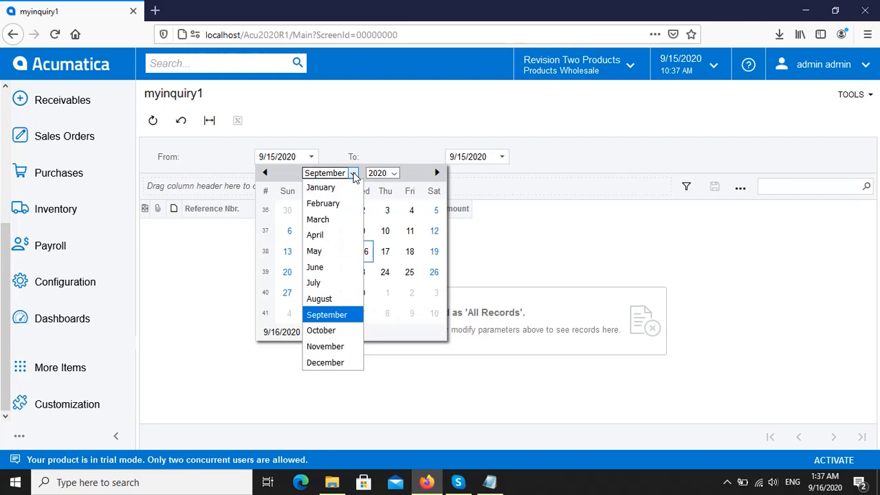
click(327, 299)
click(434, 210)
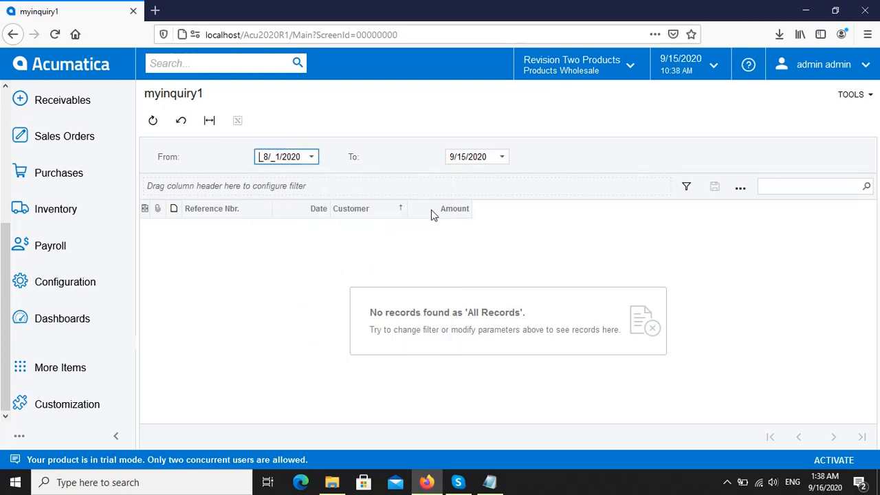
Set the inquiry's To date to 8/31/2020.
click(503, 158)
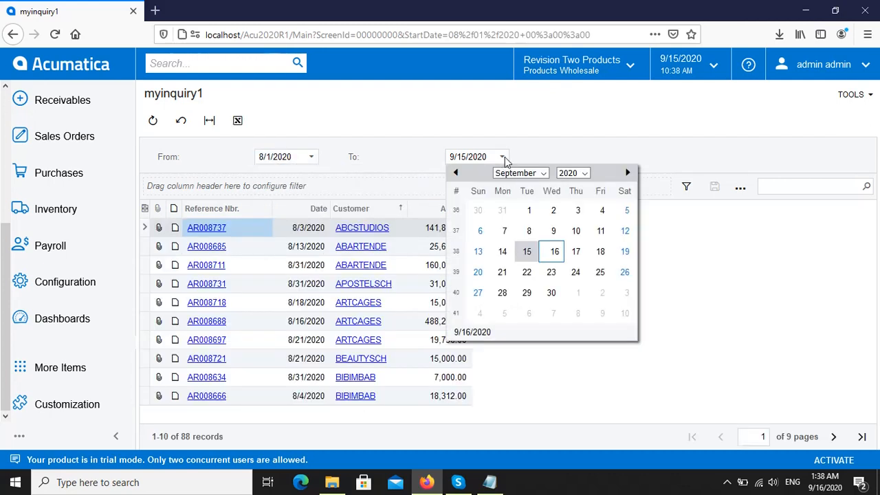
click(509, 143)
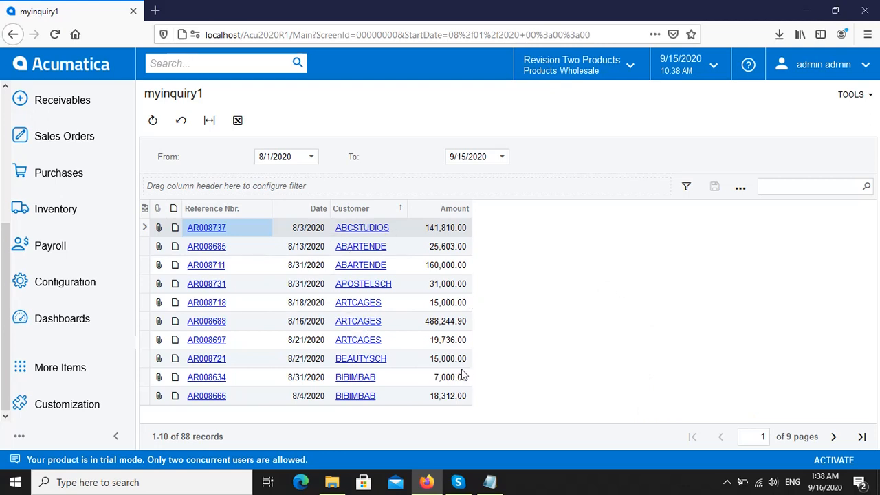
click(502, 158)
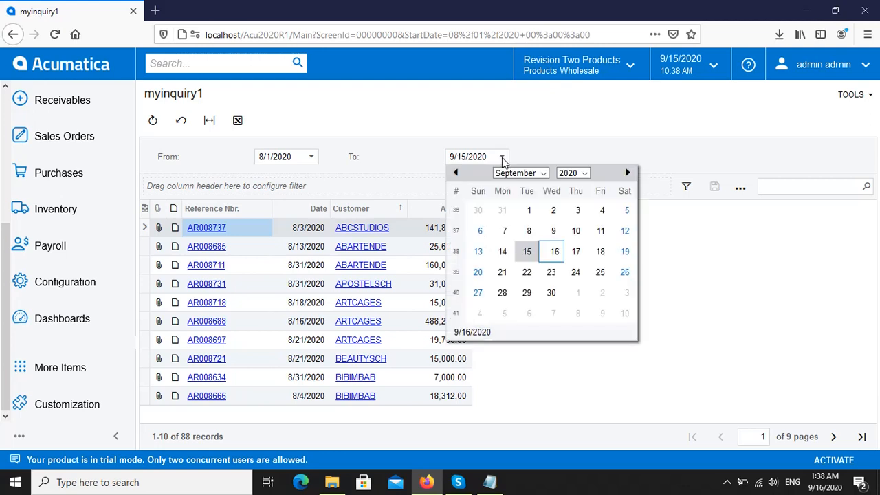
click(543, 175)
click(528, 301)
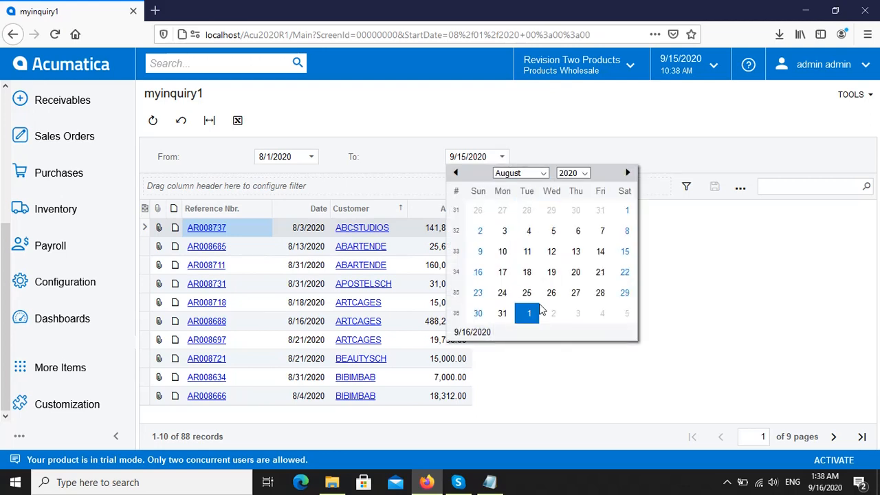
click(503, 313)
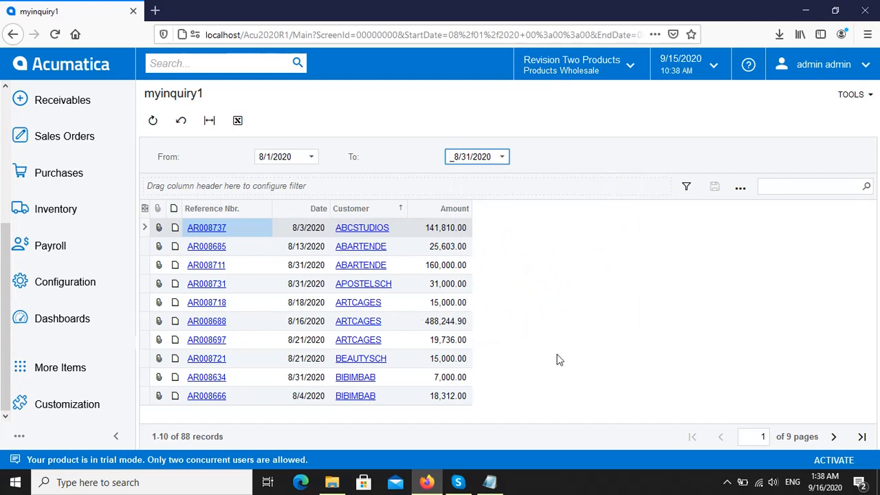
Page through the filtered invoices to the last page, checking their dates, and return to the first page.
click(833, 437)
click(833, 438)
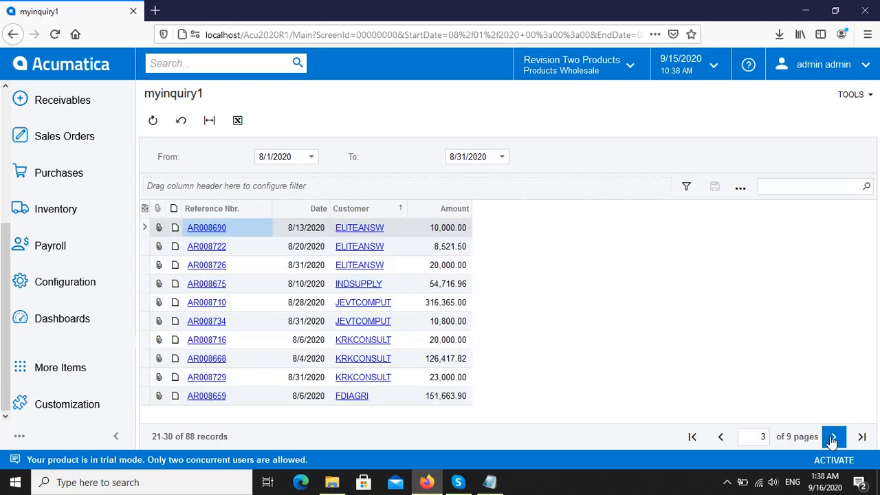
click(832, 438)
click(833, 438)
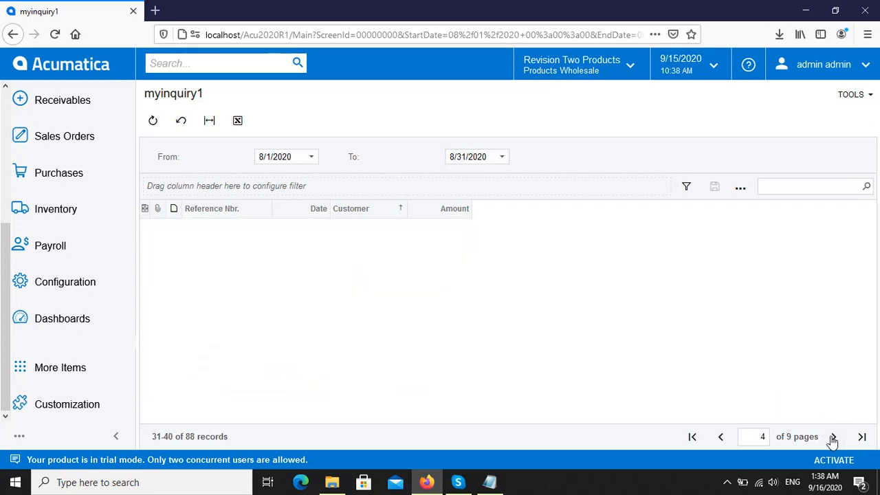
click(861, 440)
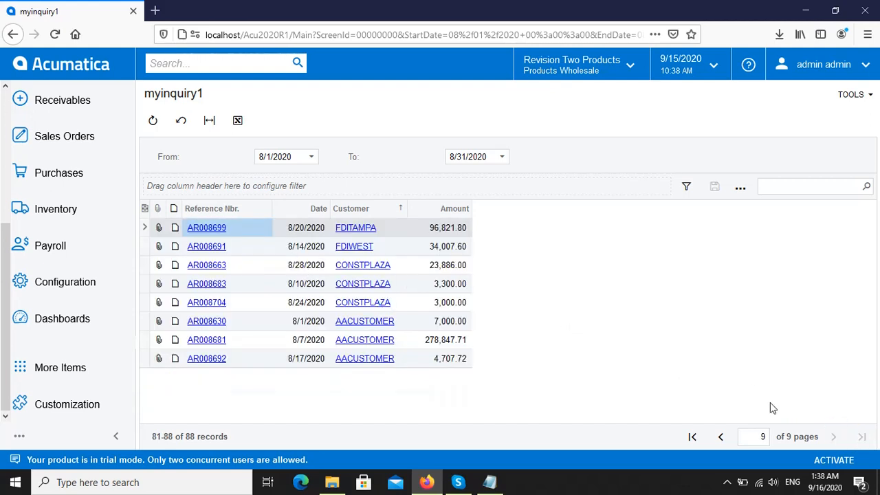
click(692, 437)
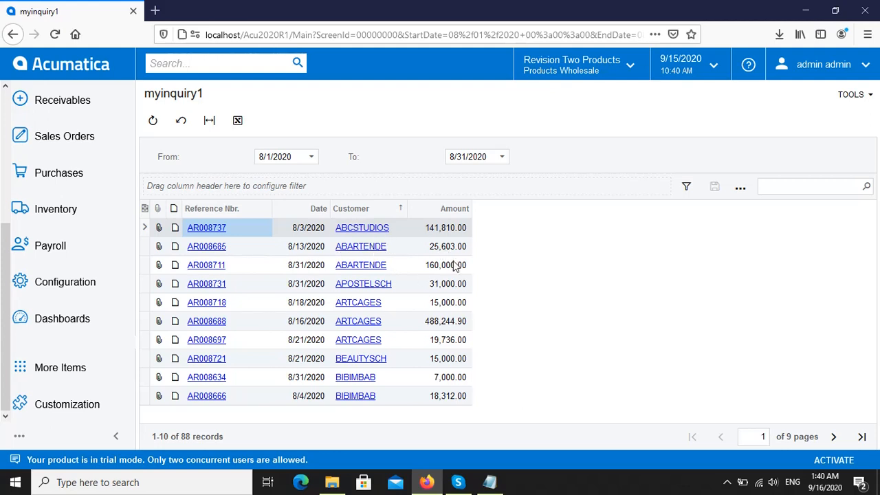
Open the customer record from the second invoice row, inspect the Customer Name field's data class and field, and close the record.
click(366, 253)
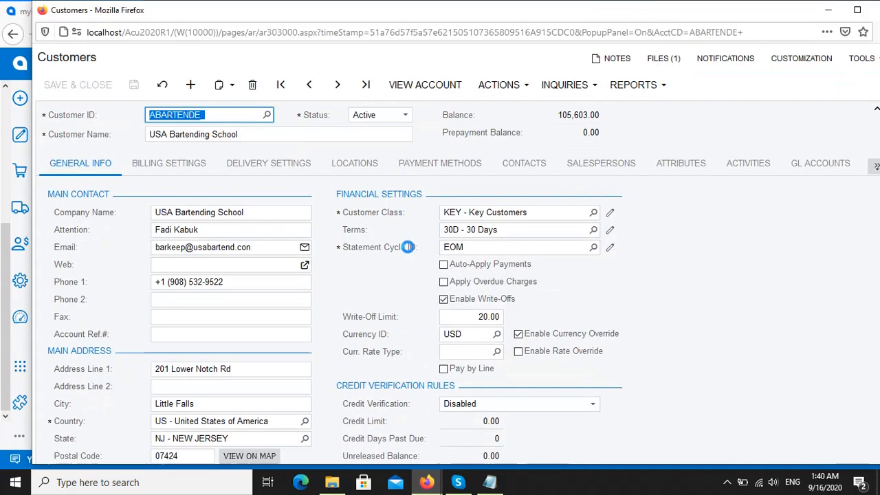
click(209, 132)
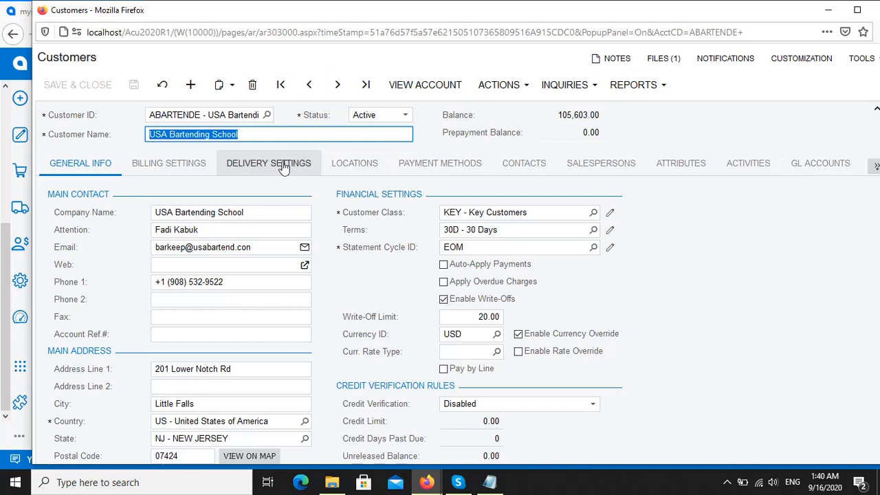
click(281, 136)
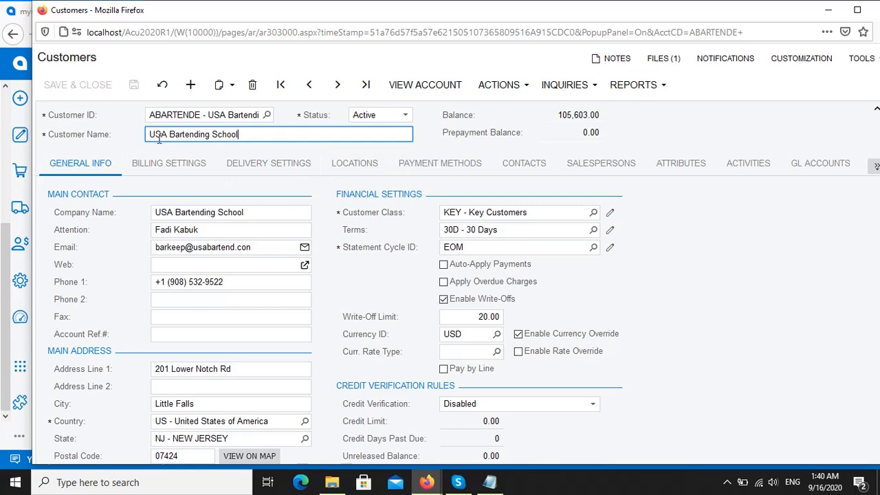
click(795, 60)
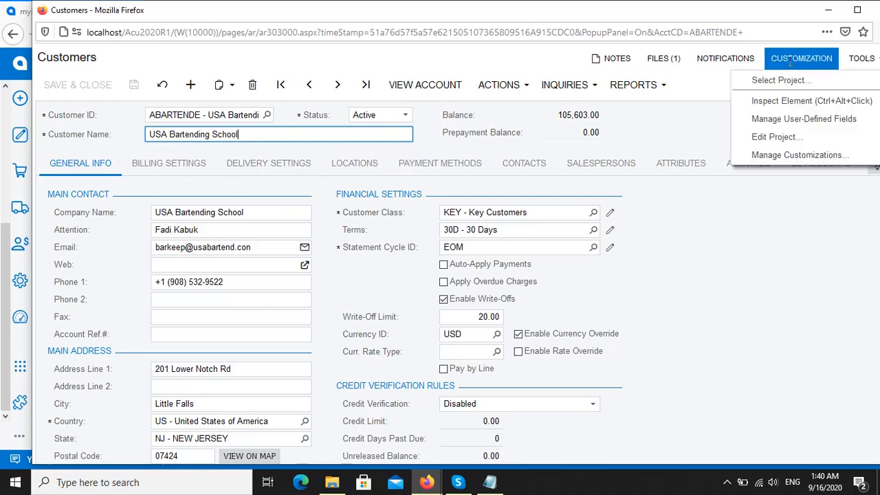
click(789, 103)
click(354, 136)
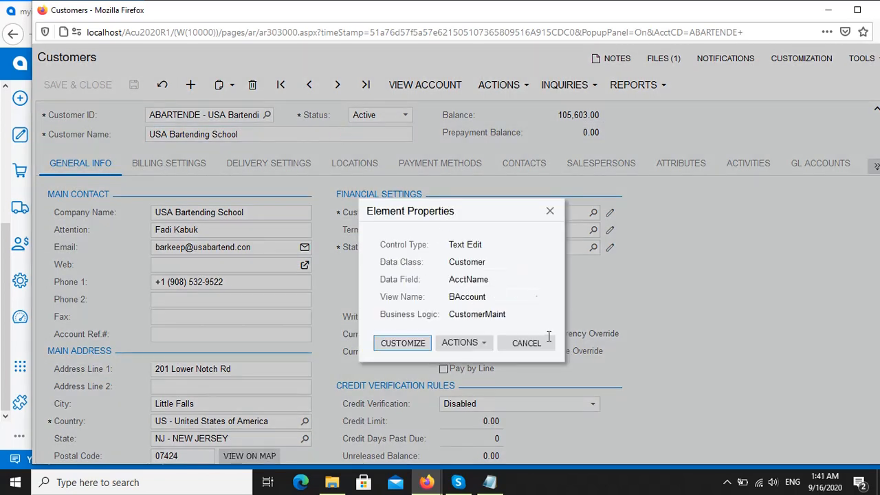
click(527, 343)
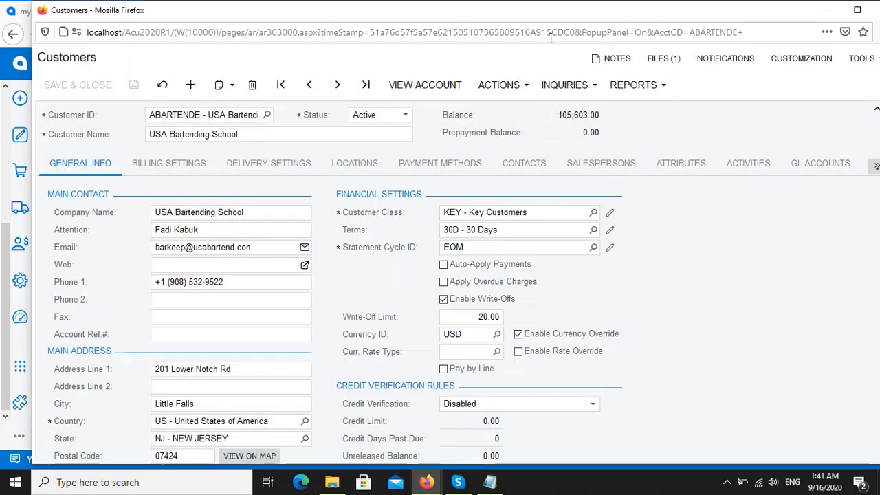
drag(584, 19, 557, 28)
click(862, 18)
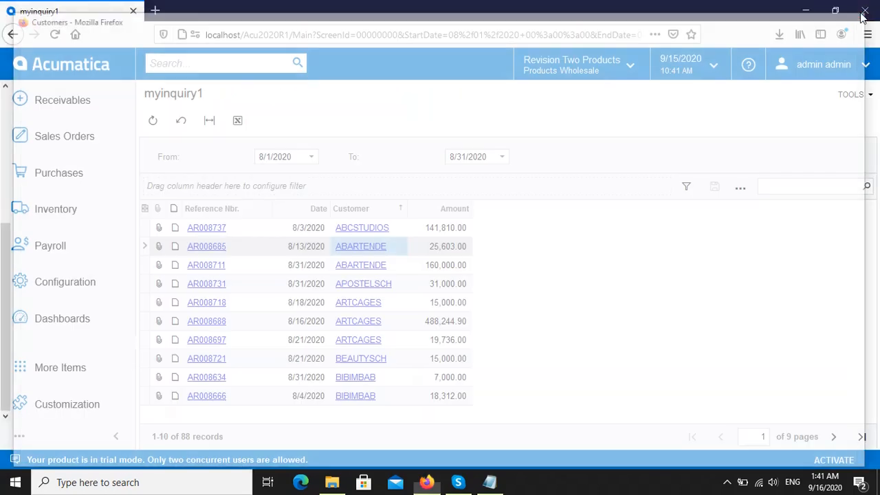
Reopen the myinquiry1 definition in Generic Inquiry and add the PX.Objects.AR.Customer table with the alias Customer.
click(79, 411)
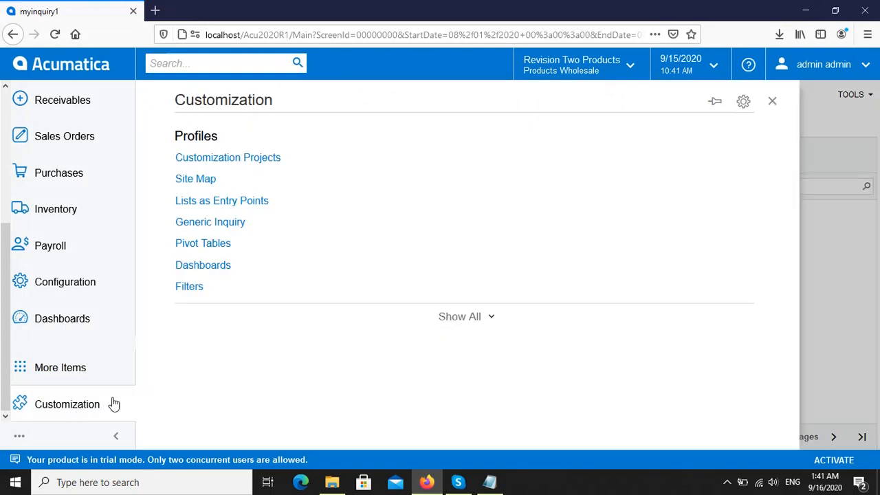
click(220, 224)
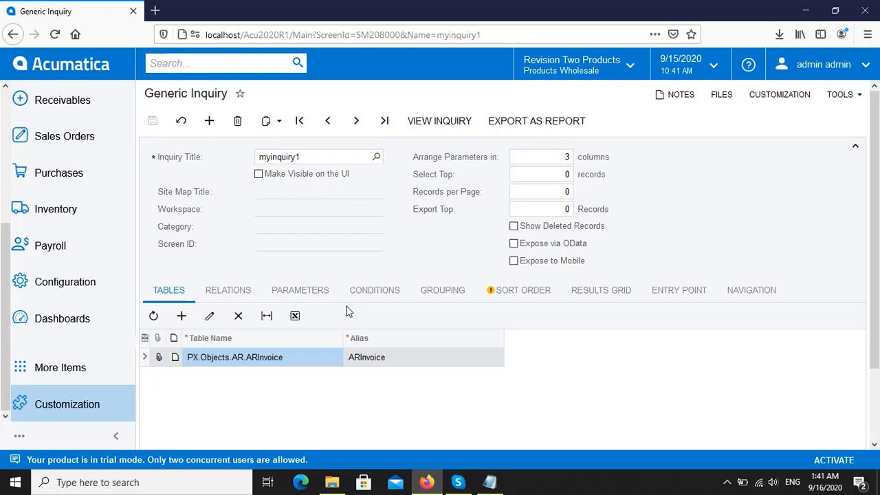
click(181, 316)
click(348, 377)
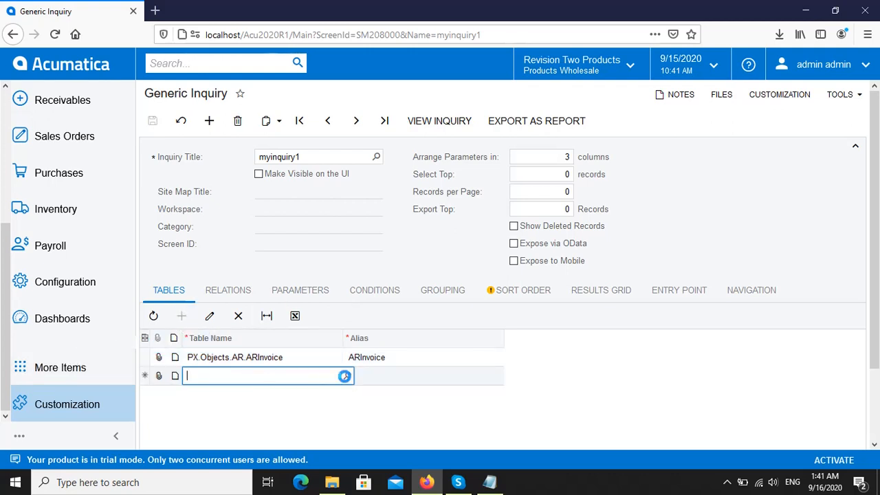
text(cu)
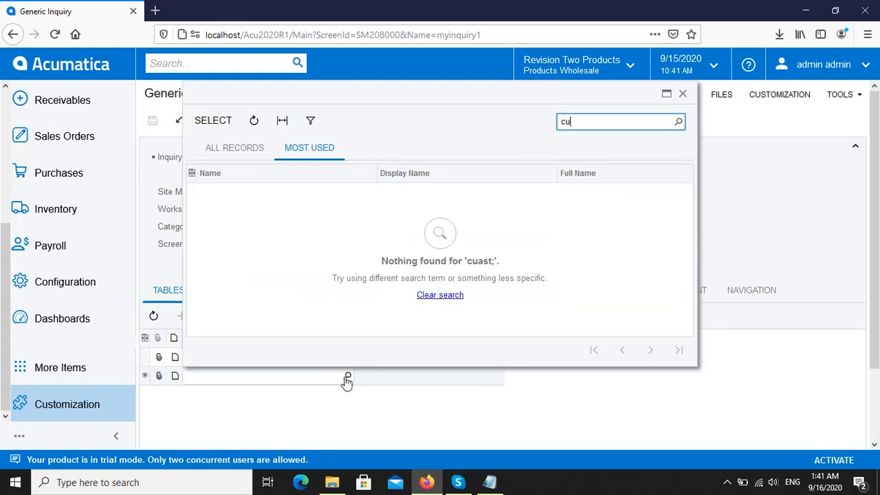
text(aststo)
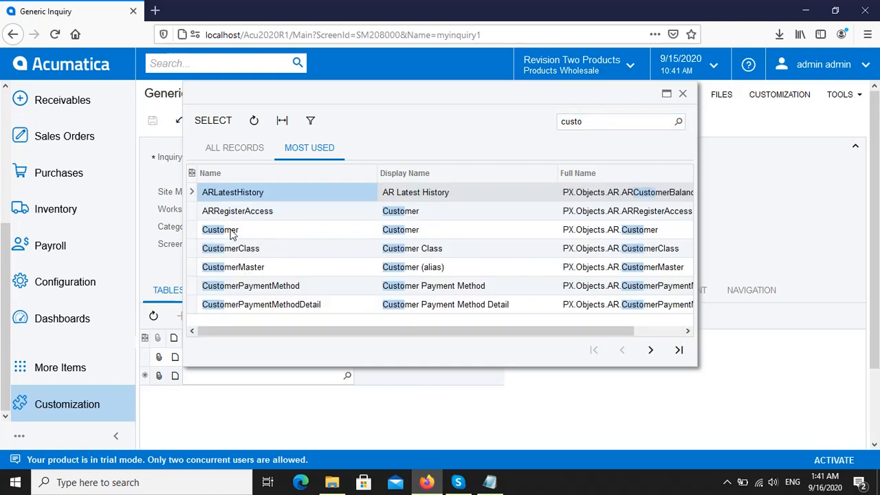
double_click(220, 230)
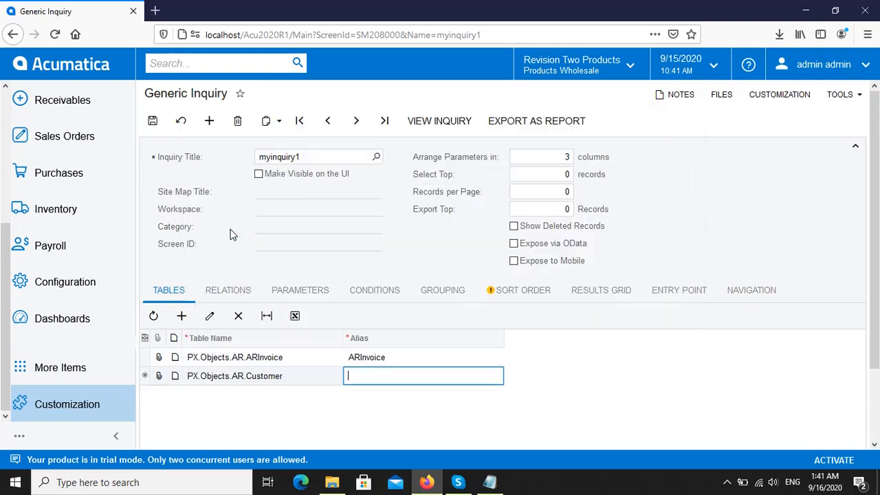
click(144, 358)
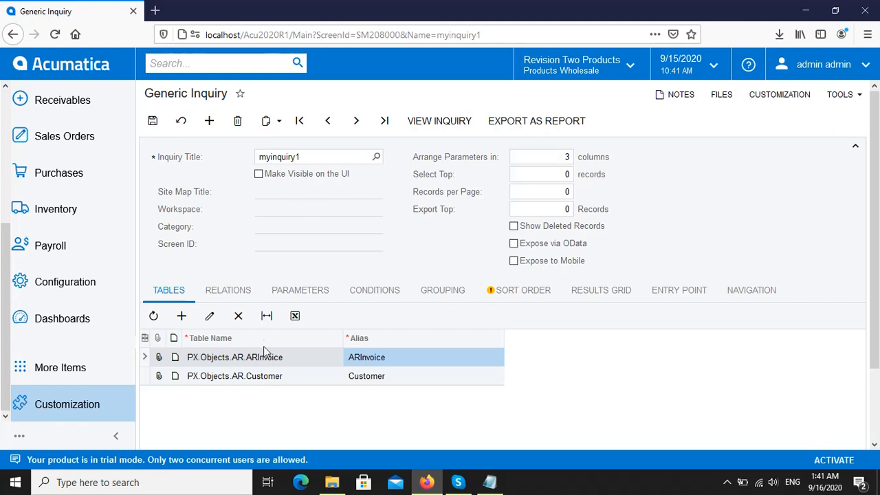
Add an active table relation with ARInvoice as the parent table, an Inner join, and Customer as the child table.
click(222, 302)
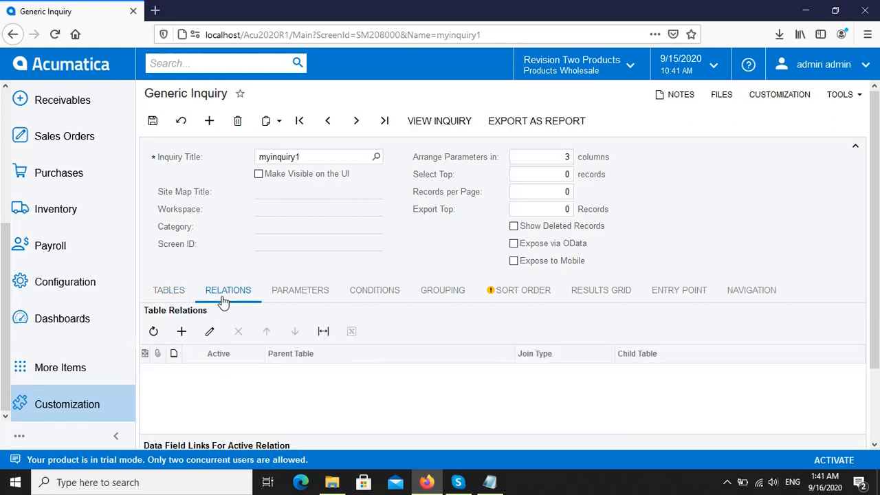
click(181, 333)
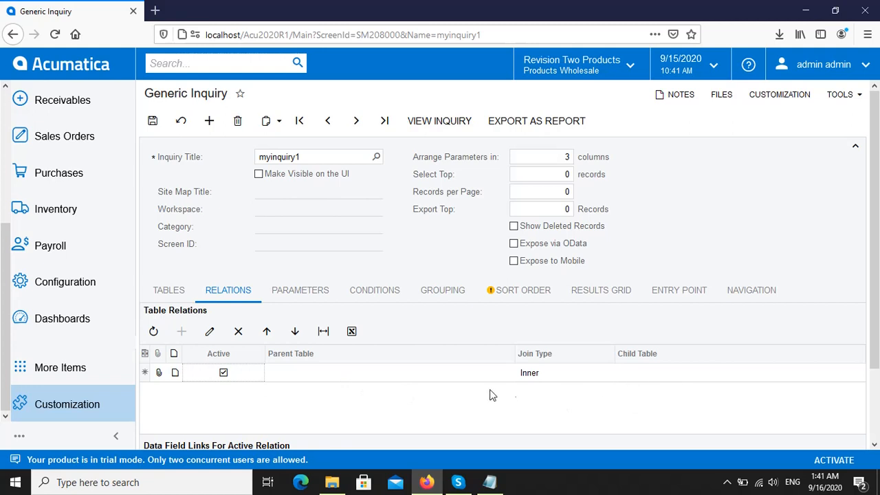
click(434, 376)
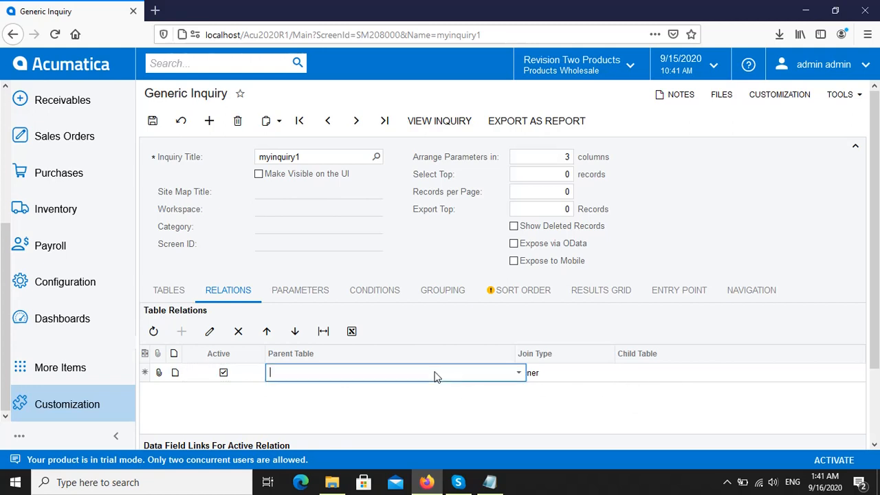
click(519, 375)
click(376, 391)
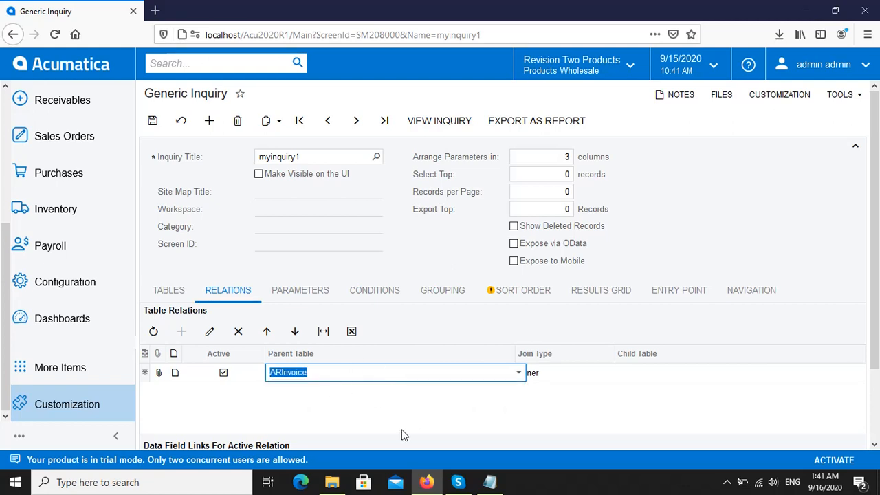
click(637, 374)
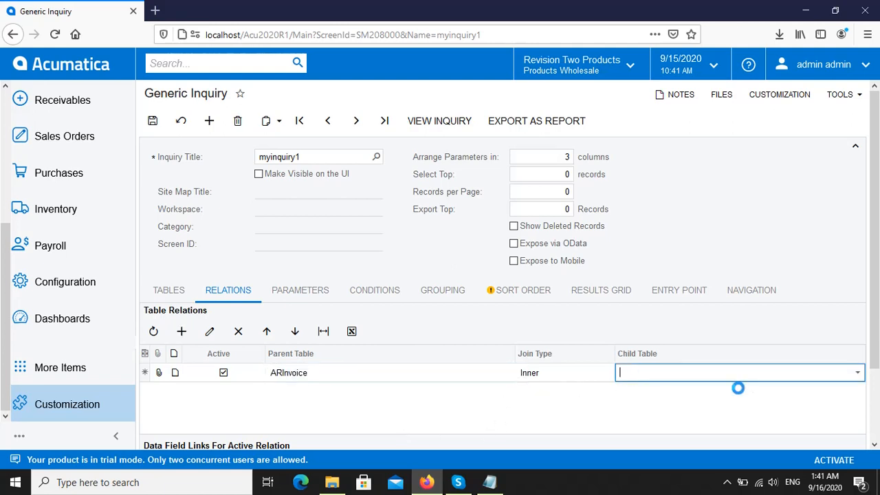
click(857, 373)
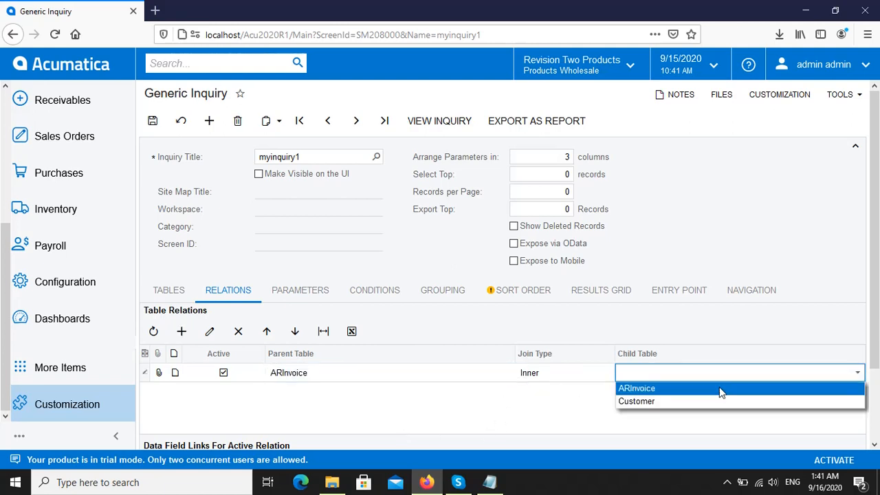
click(685, 401)
Add a data field link for the ARInvoice–Customer relation with CustomerID as the parent field.
drag(875, 341, 875, 407)
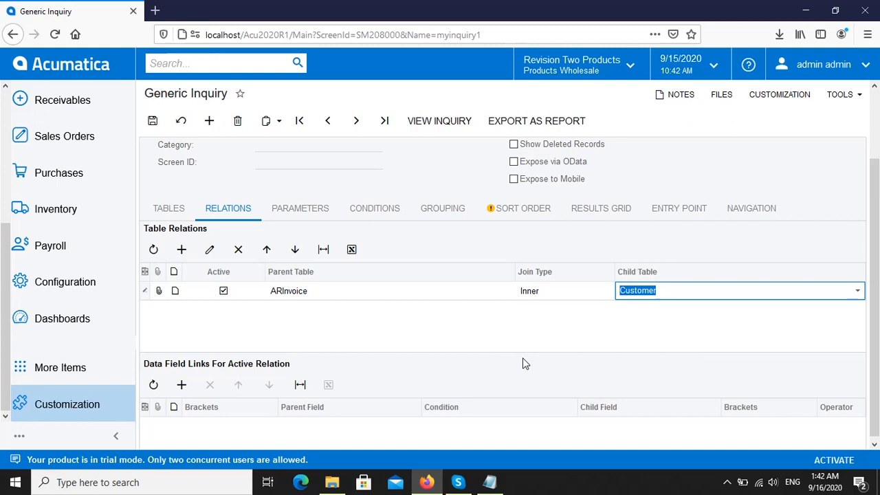
click(182, 385)
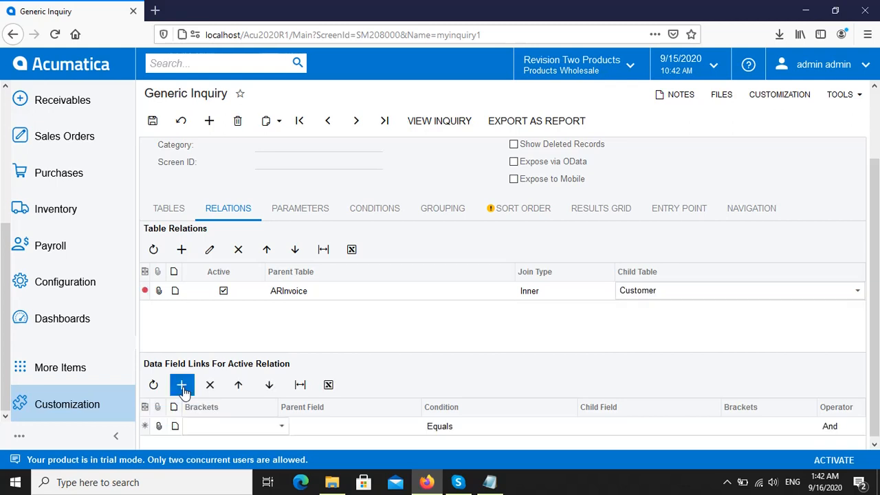
click(359, 426)
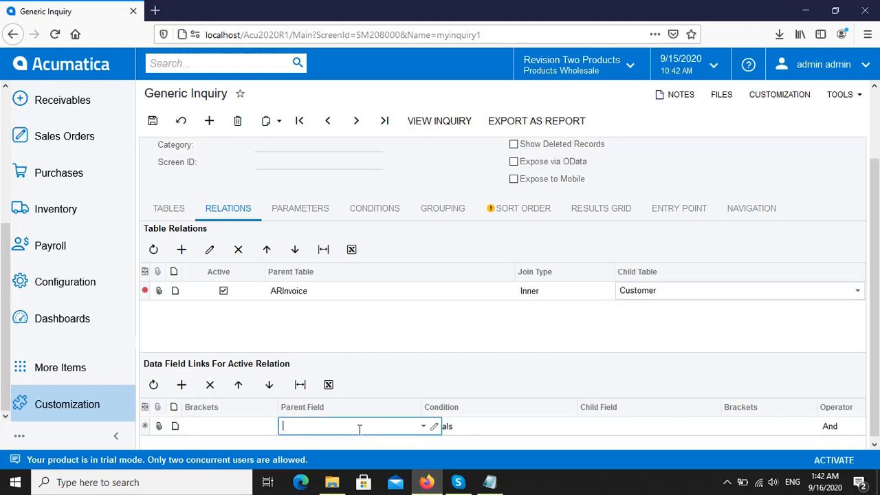
click(424, 426)
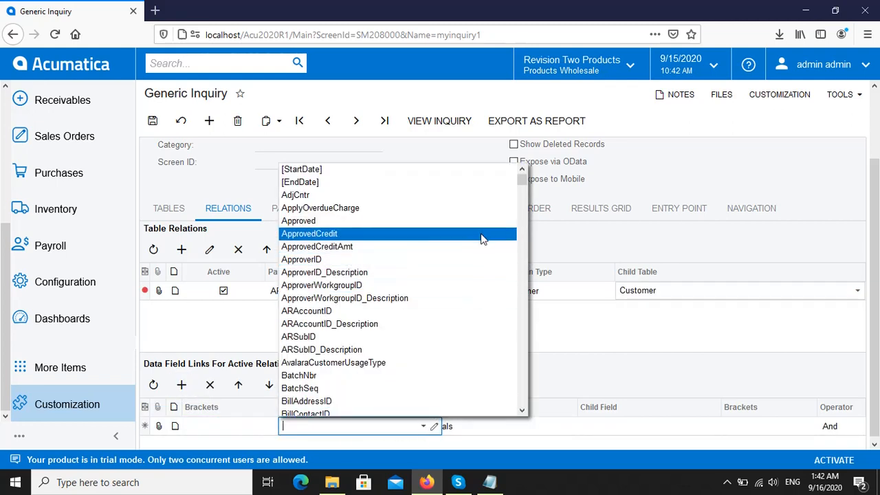
scroll(523, 185, down, 1)
scroll(522, 186, down, 5)
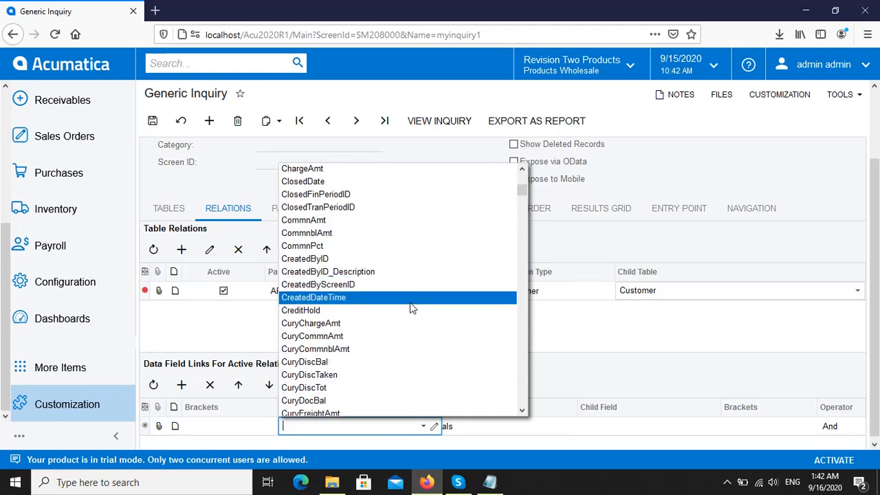
scroll(411, 309, down, 3)
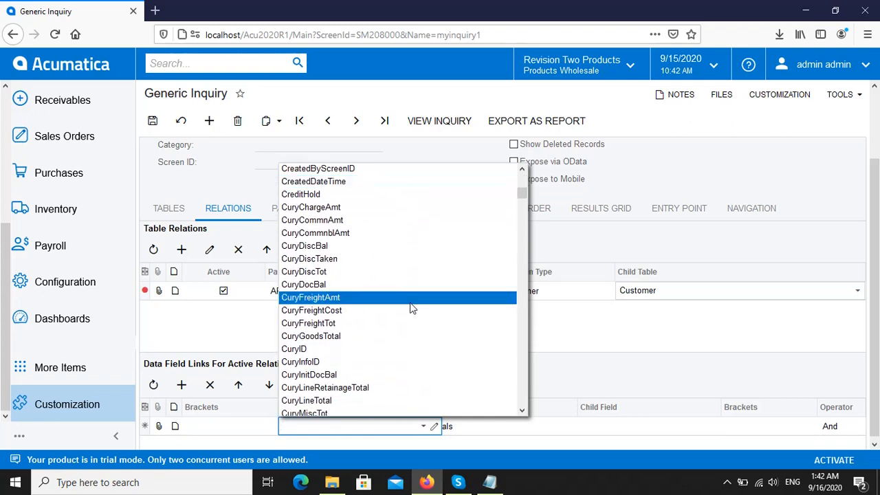
scroll(411, 309, down, 6)
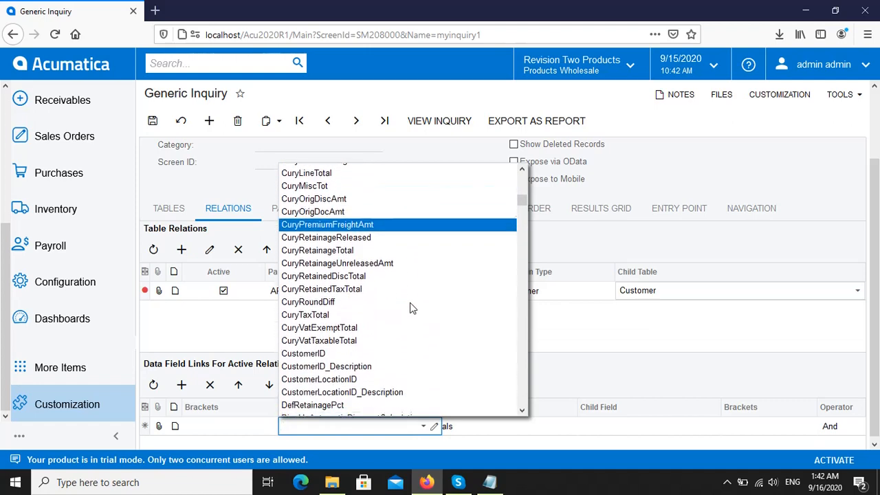
scroll(411, 309, down, 2)
click(359, 292)
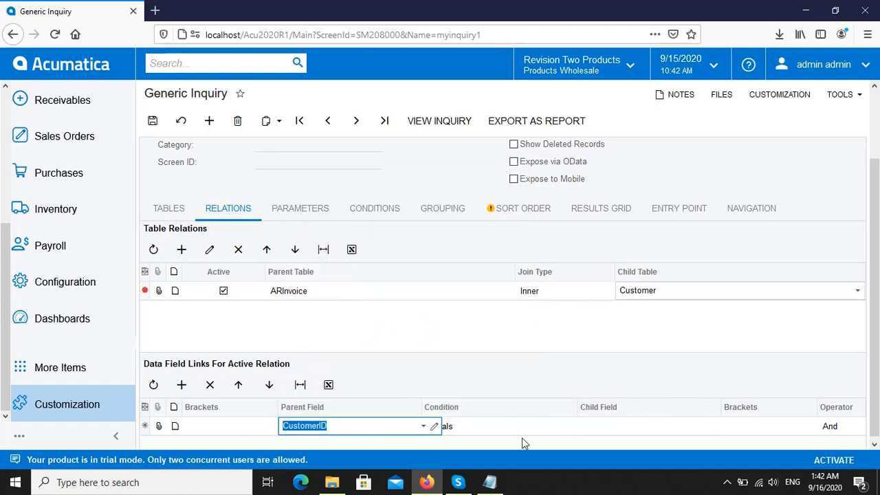
Set the link's child field to BAccountID, keeping the Equals condition.
click(616, 432)
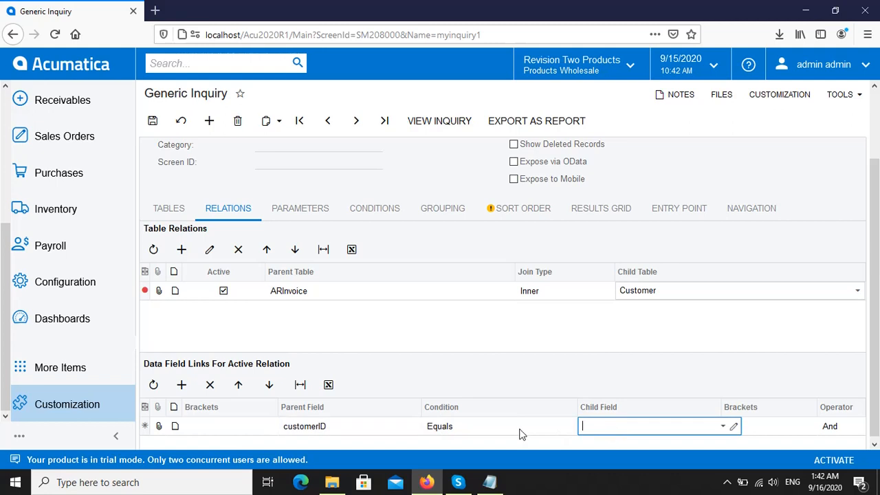
click(722, 427)
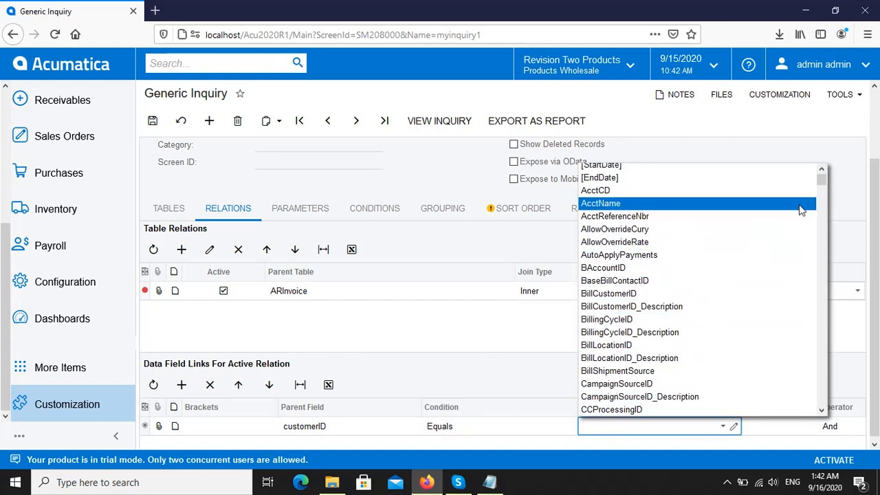
click(743, 269)
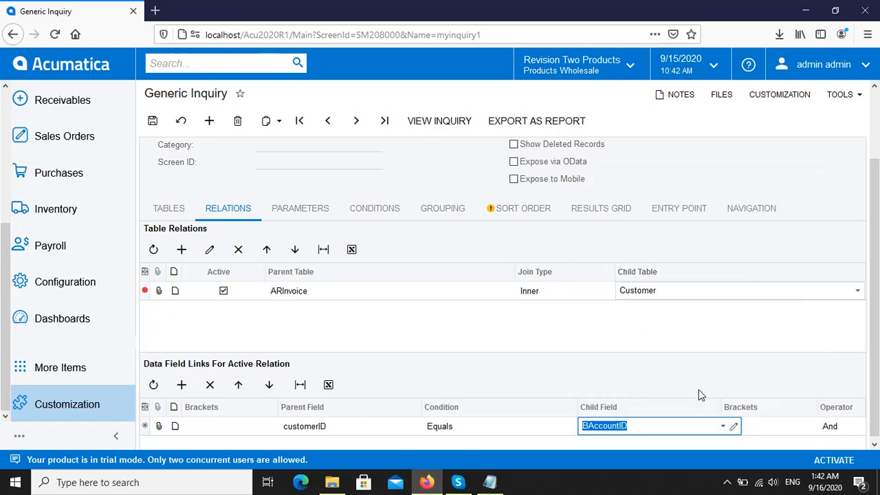
drag(874, 340, 874, 342)
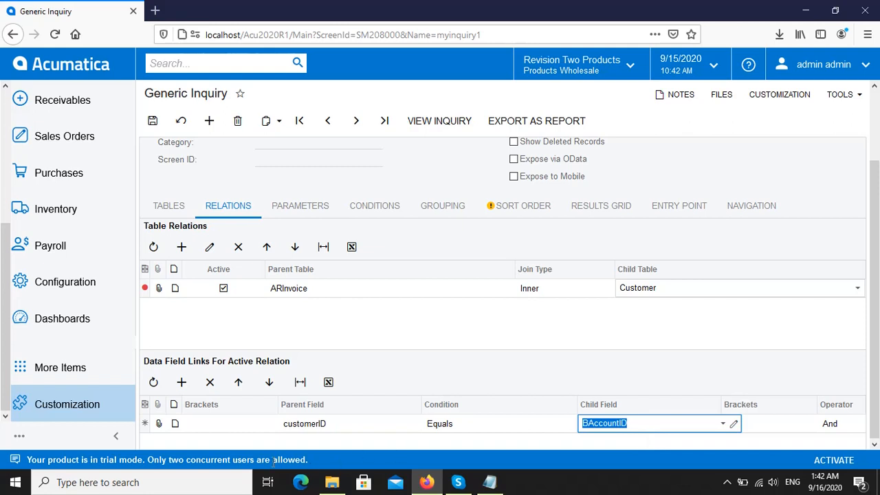
click(182, 382)
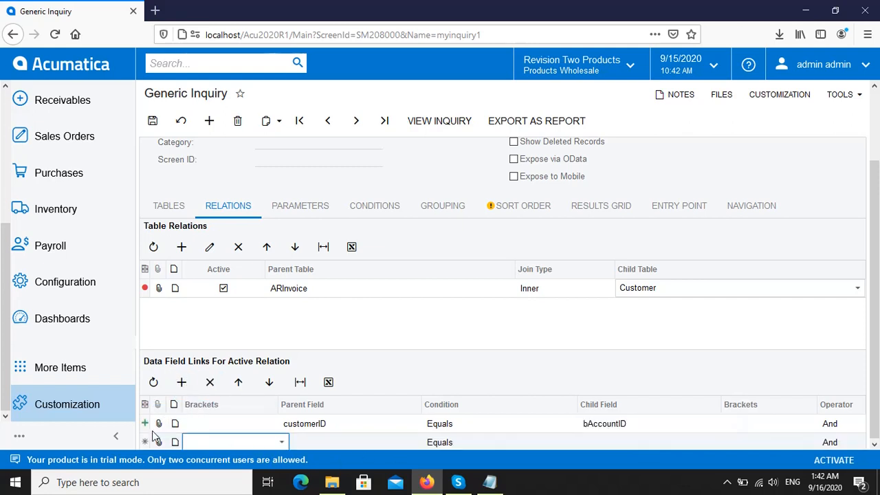
Save the inquiry definition with the new relation and view the inquiry's results.
key(ctrl+s)
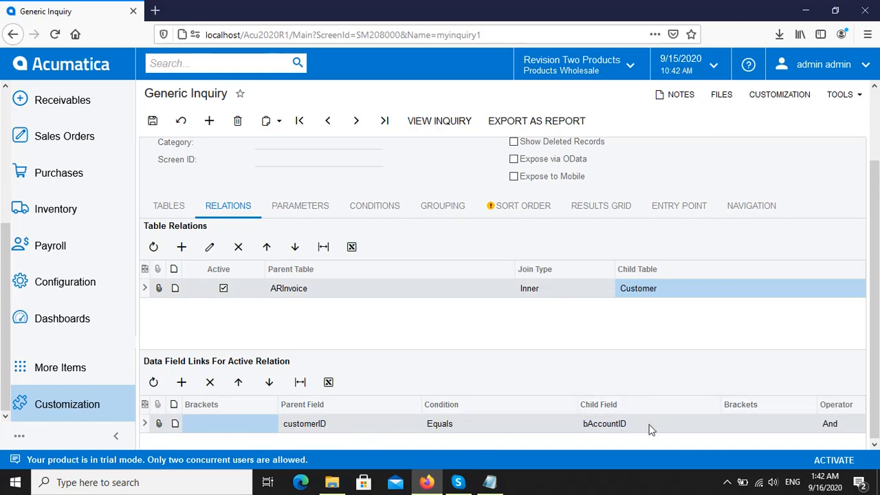
drag(876, 393, 877, 316)
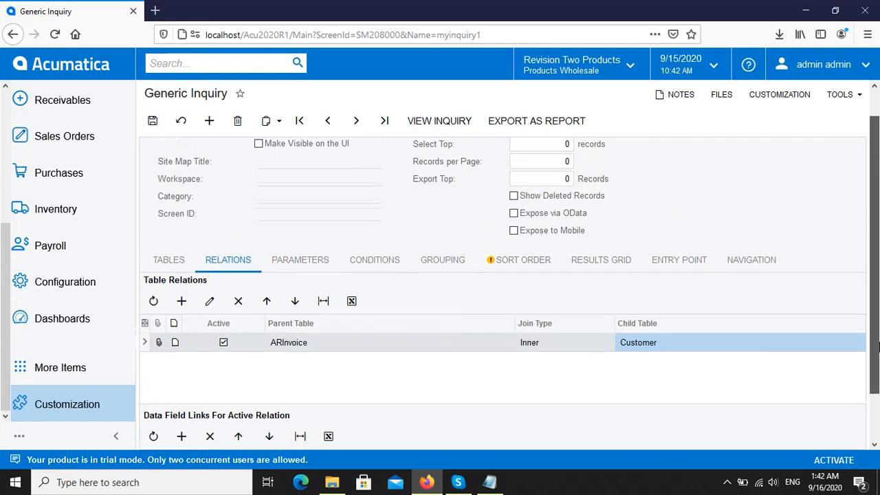
click(153, 122)
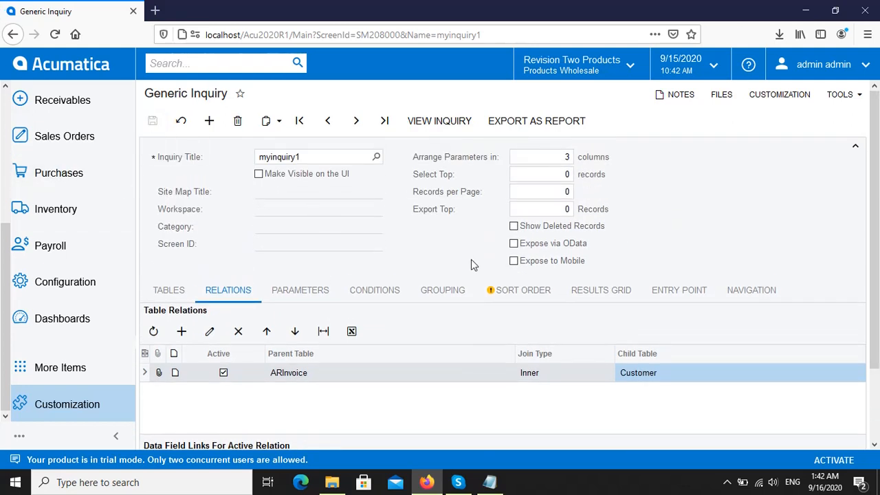
click(436, 124)
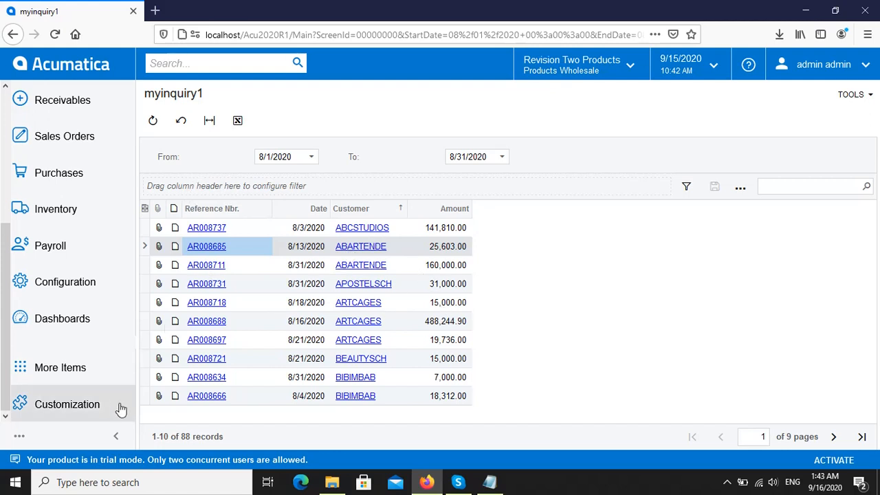
Reopen the myinquiry1 definition in Generic Inquiry and display its results grid column list.
click(90, 411)
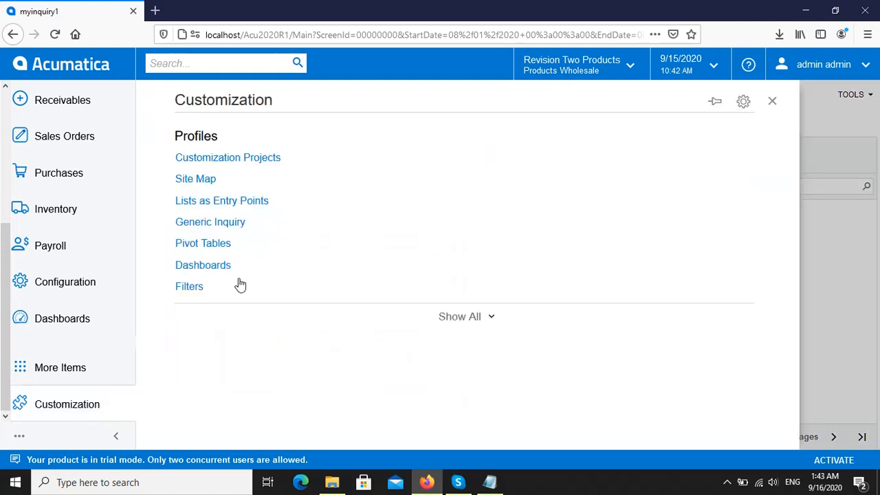
click(212, 223)
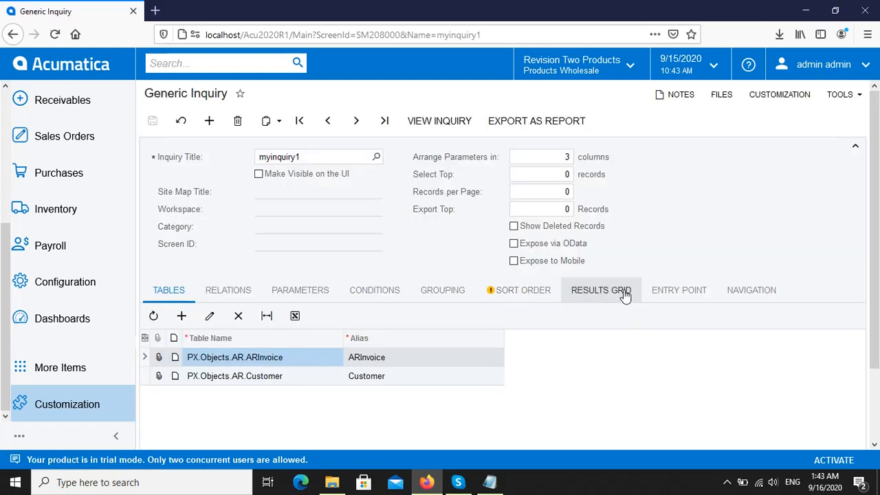
click(625, 295)
scroll(876, 282, down, 2)
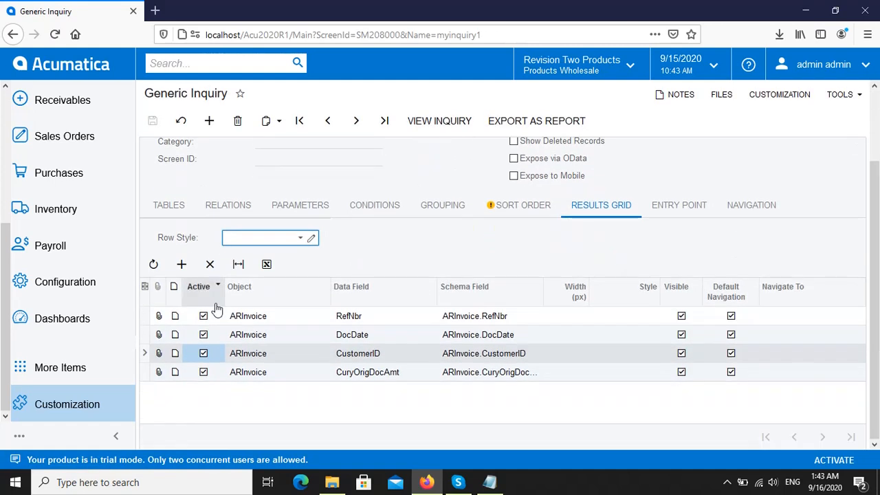
click(182, 265)
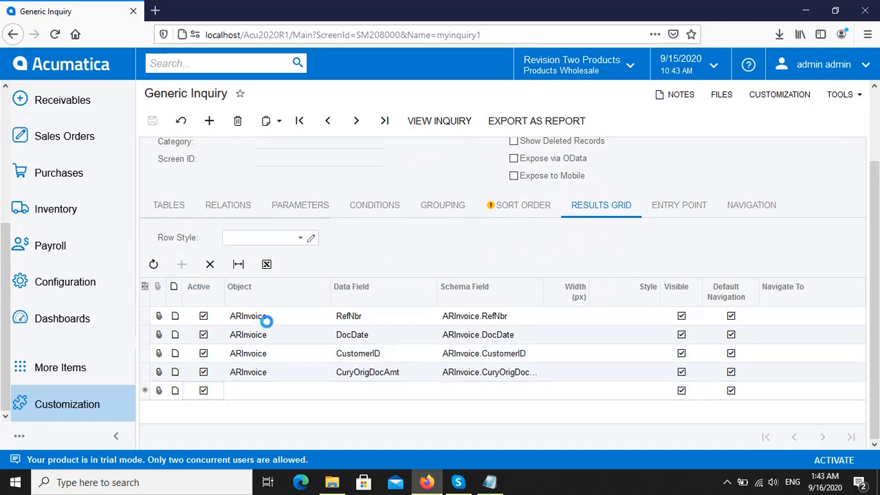
click(368, 391)
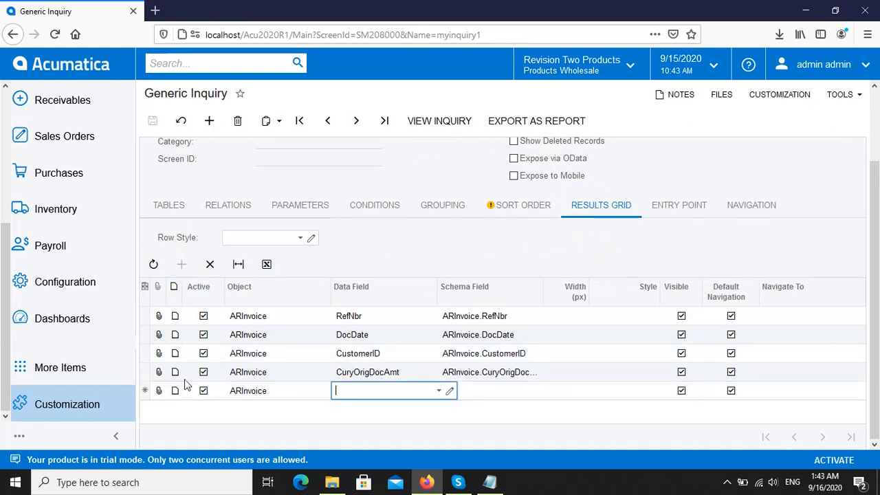
click(143, 375)
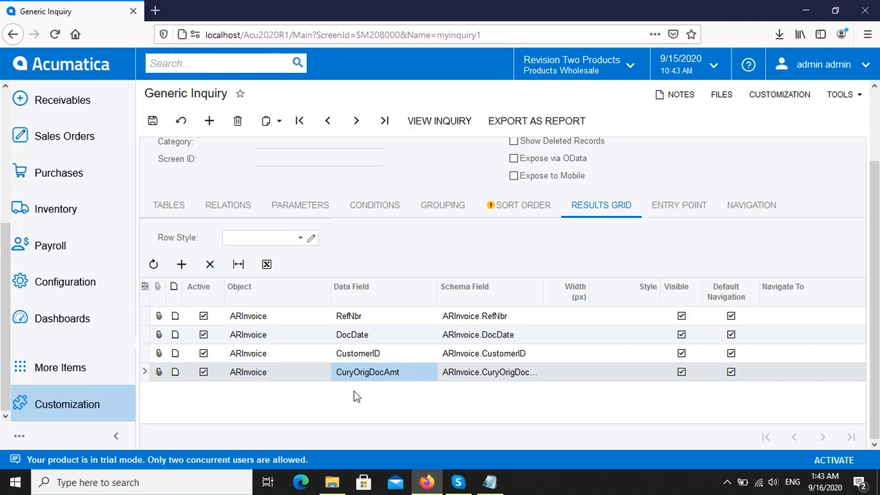
Add a results grid row below CuryOrigDocAmt and set its object to Customer.
click(181, 264)
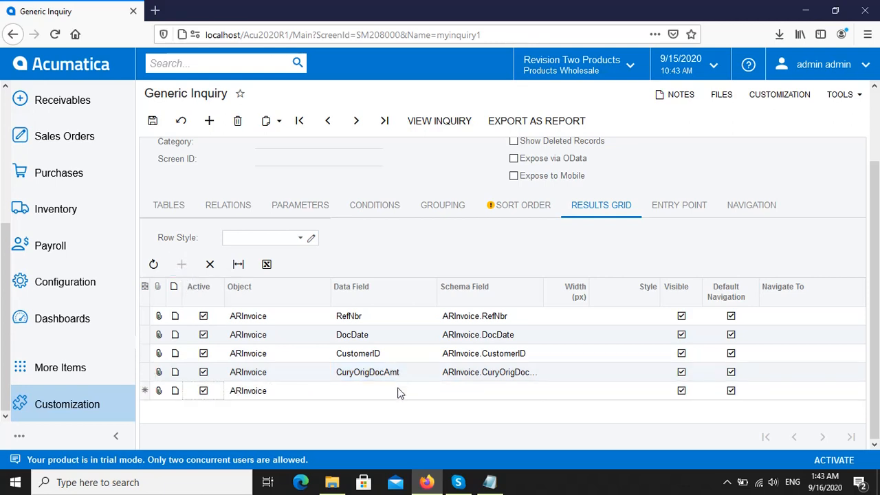
click(399, 392)
click(439, 390)
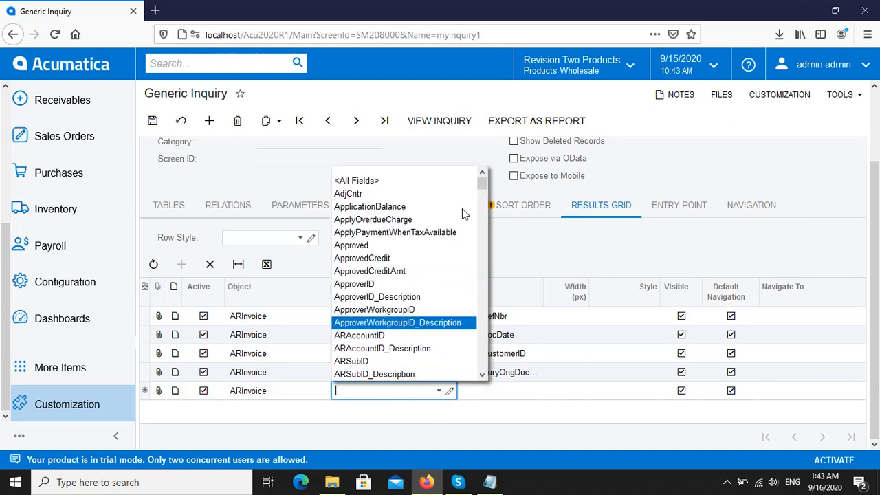
drag(482, 185, 483, 326)
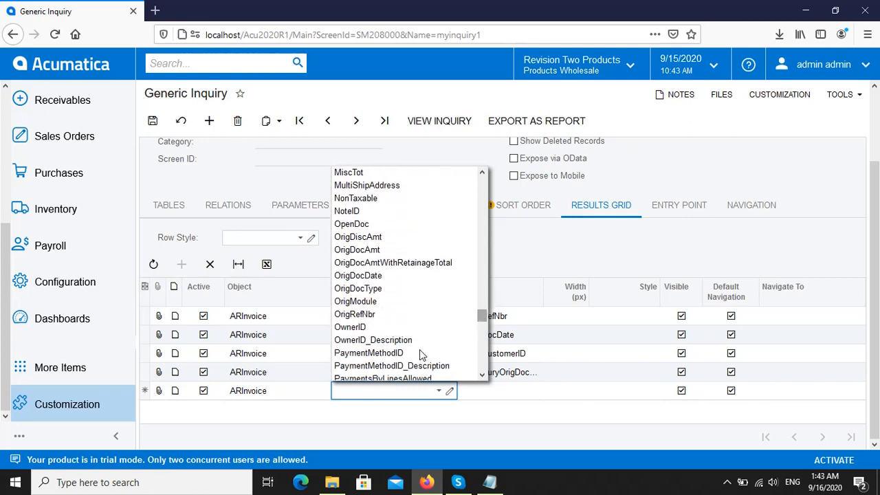
click(303, 392)
click(335, 393)
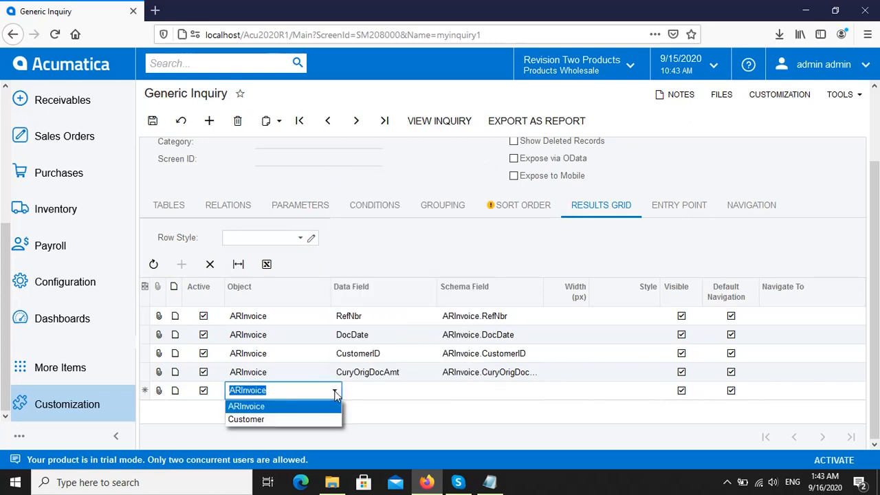
click(276, 416)
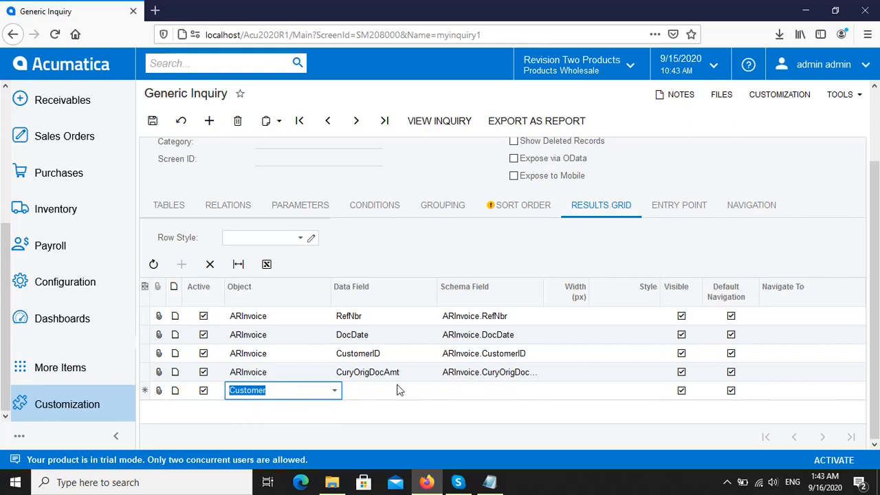
Set the Customer row's data field to AcctName and its schema field to Customer.AcctName, and commit the row.
click(401, 389)
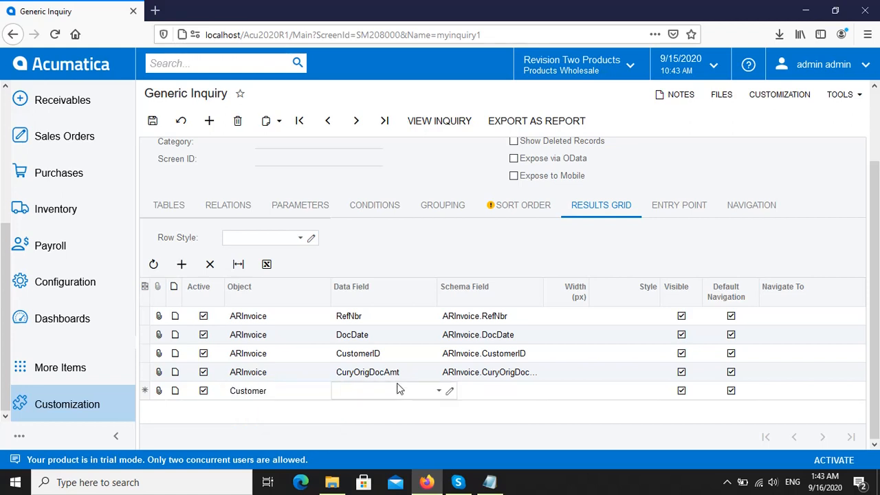
click(440, 392)
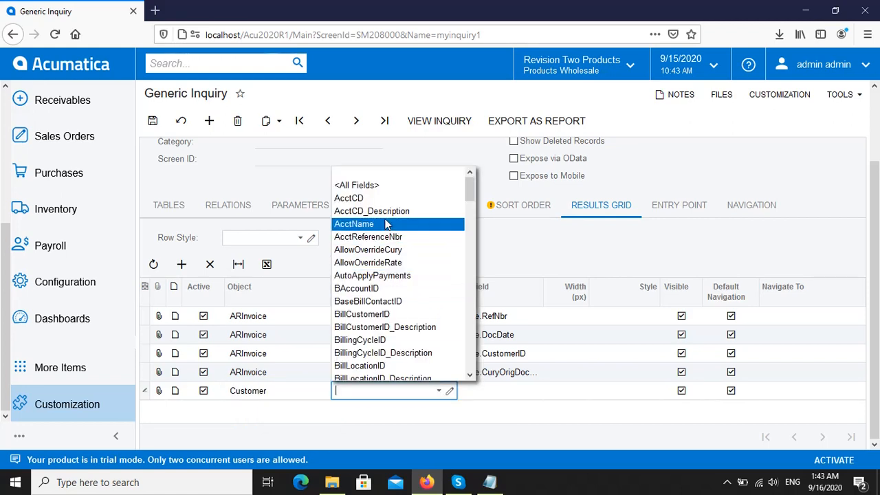
click(387, 223)
click(488, 390)
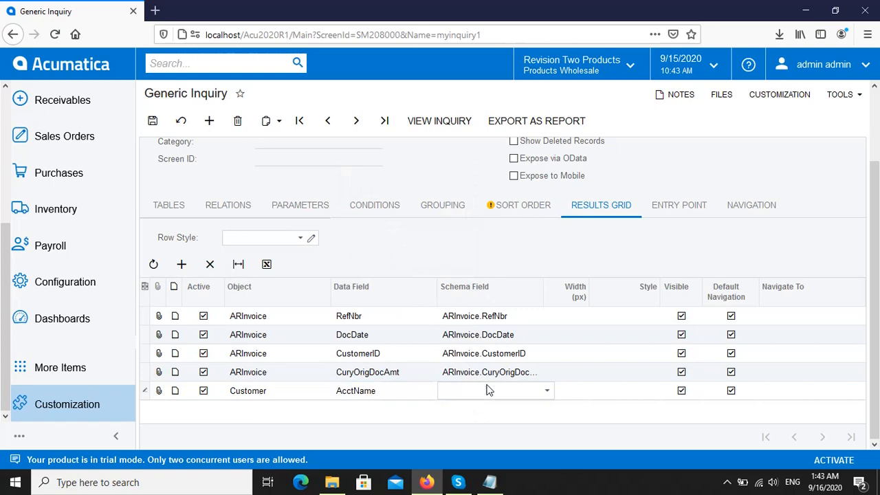
click(548, 392)
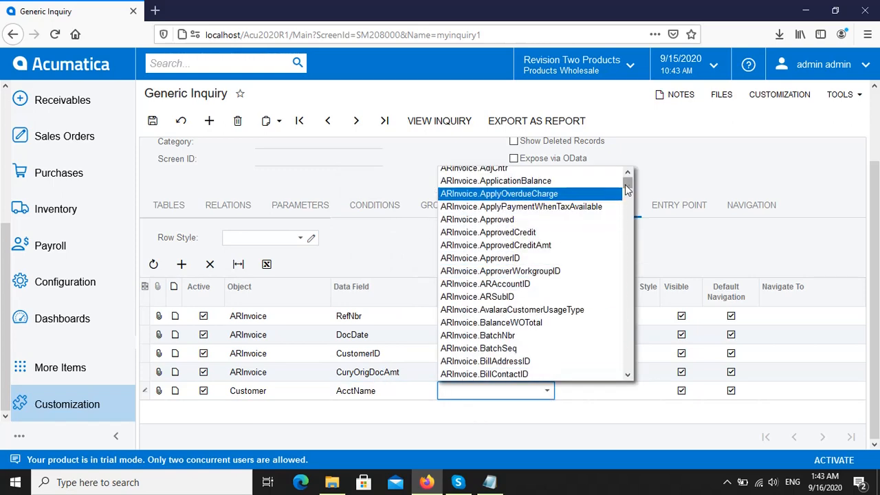
drag(627, 184, 645, 312)
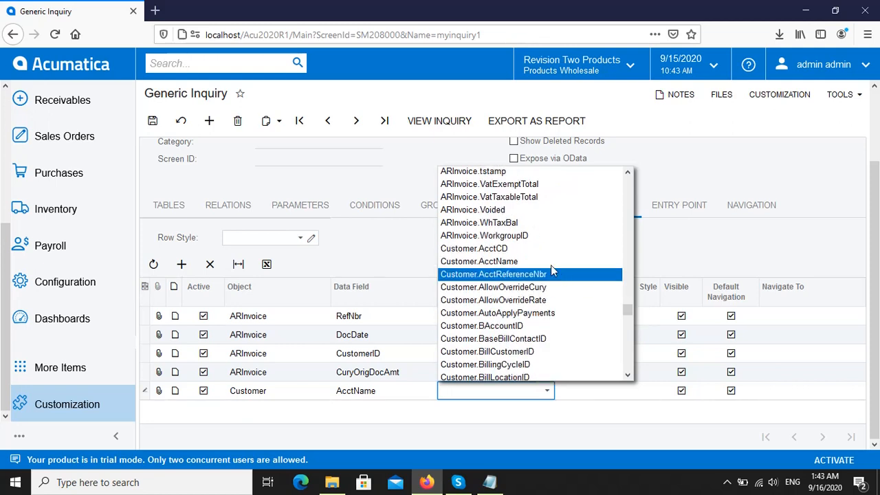
click(550, 262)
click(143, 372)
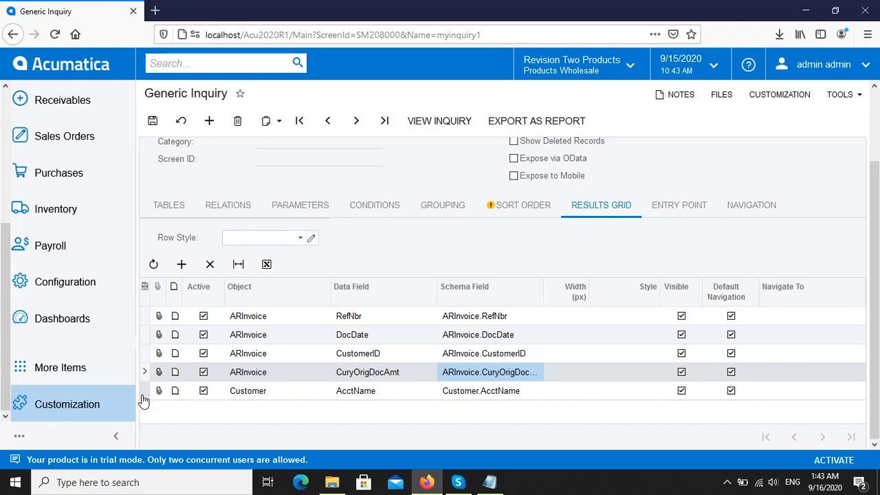
Save the inquiry definition and place the Customer Name column before Amount in the inquiry's results.
click(454, 129)
click(527, 229)
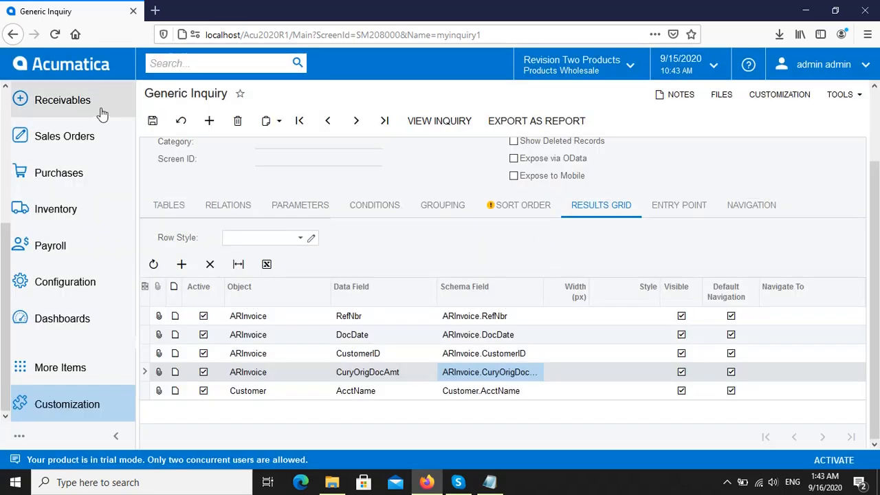
click(152, 127)
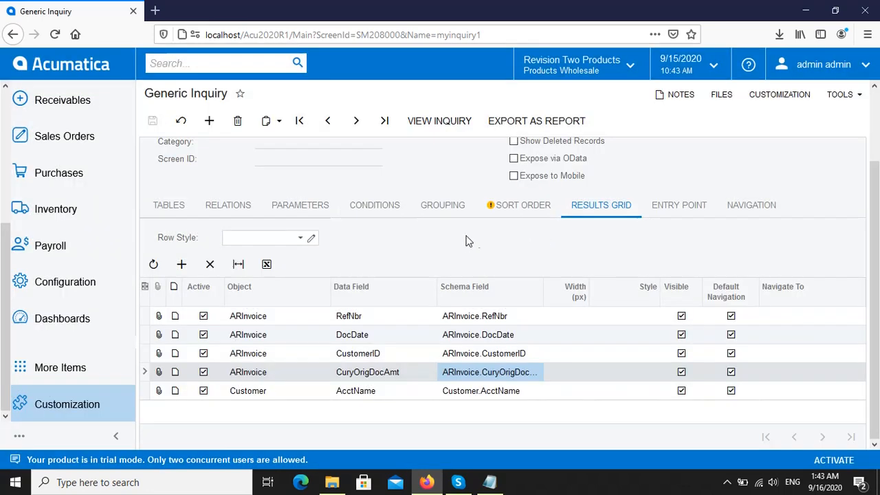
click(453, 129)
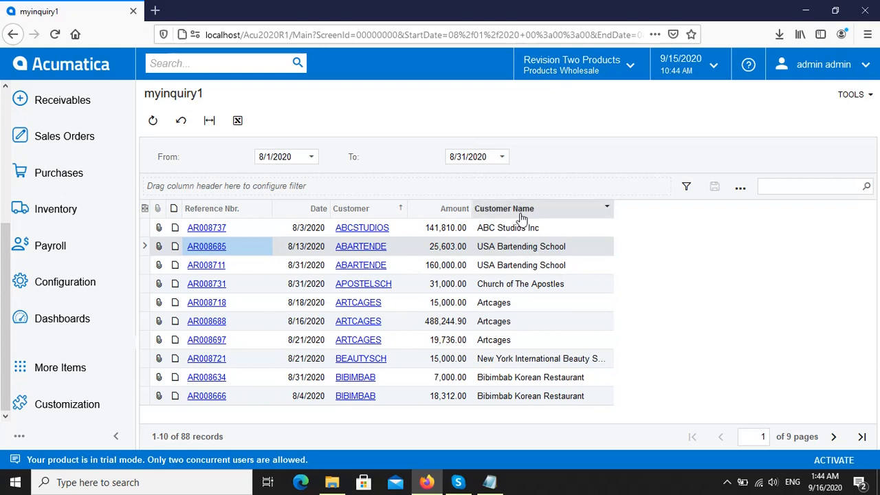
drag(521, 218, 425, 229)
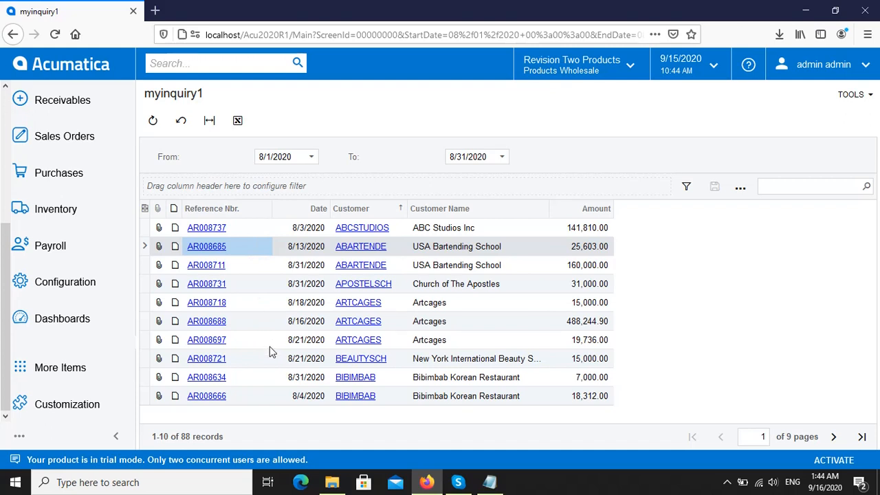
Reopen the myinquiry1 definition in Generic Inquiry and add a sort order row.
click(86, 412)
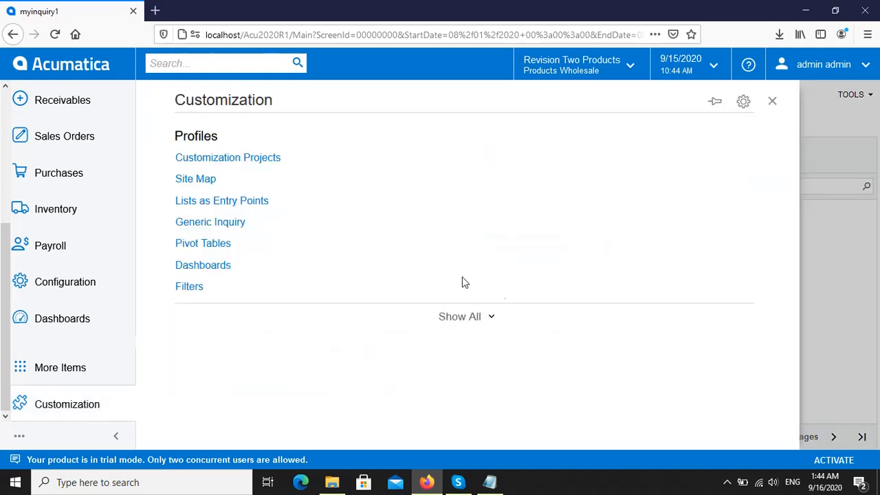
click(227, 226)
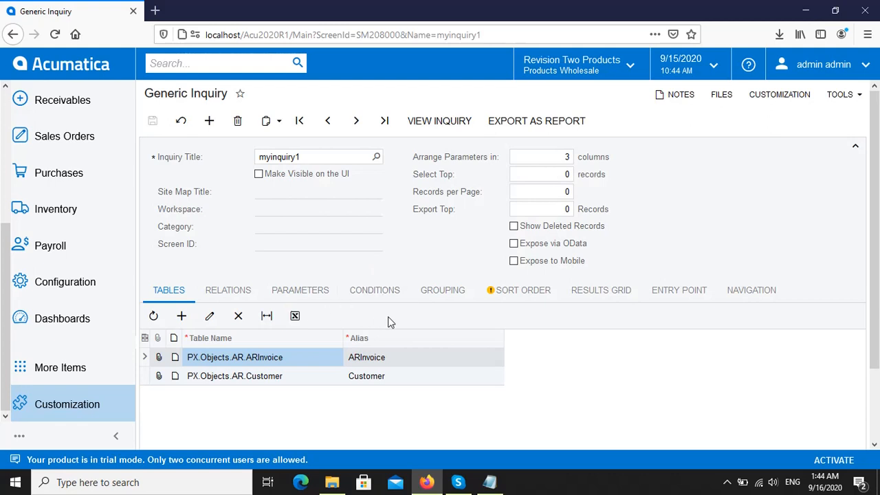
click(540, 301)
click(182, 316)
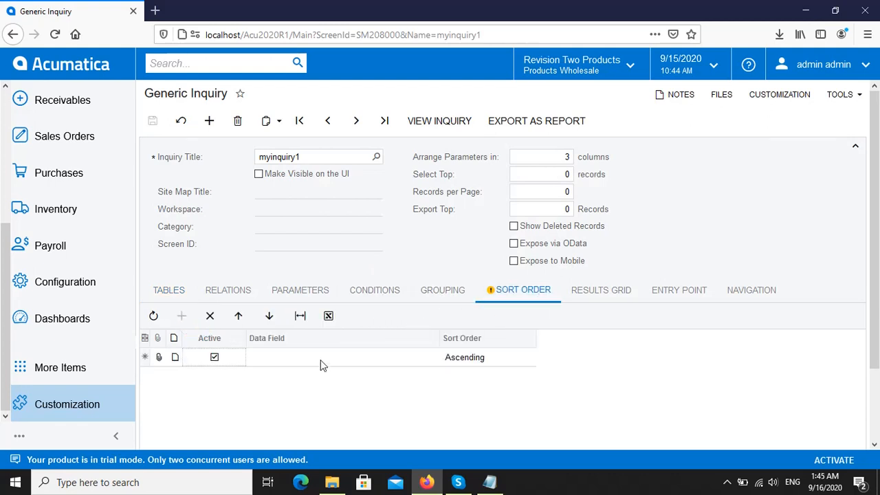
Set the sort order row's data field to ARInvoice.RefNbr, keeping Ascending order.
click(397, 364)
click(443, 359)
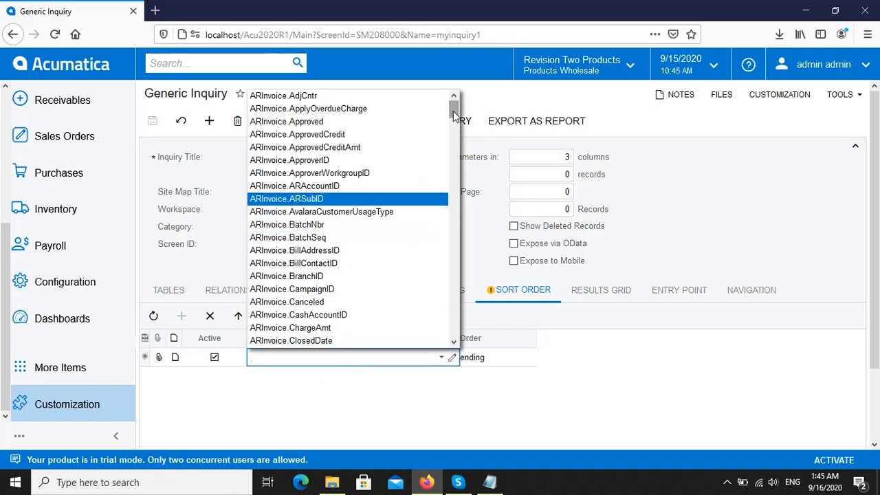
drag(453, 111, 453, 199)
scroll(382, 258, down, 3)
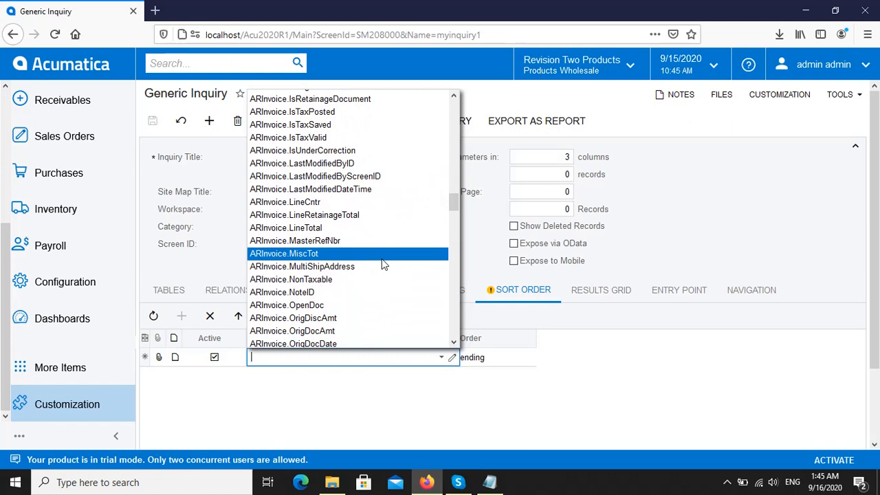
scroll(382, 261, down, 4)
scroll(382, 261, down, 3)
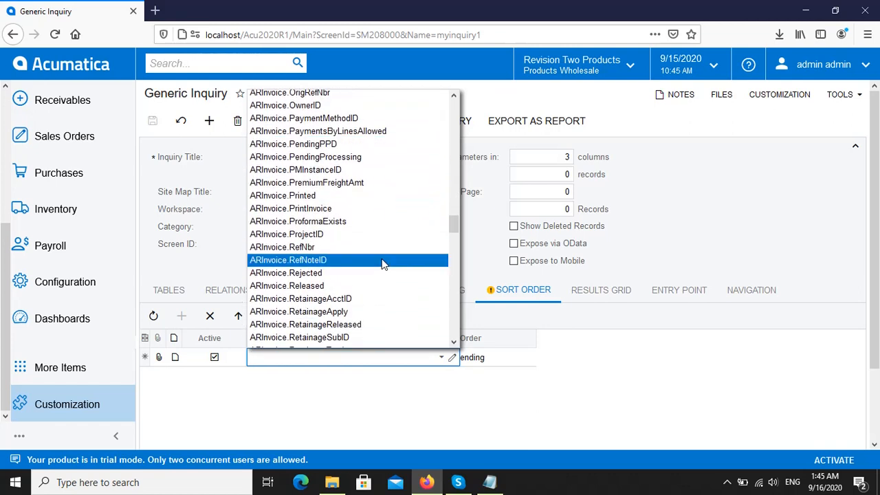
click(378, 247)
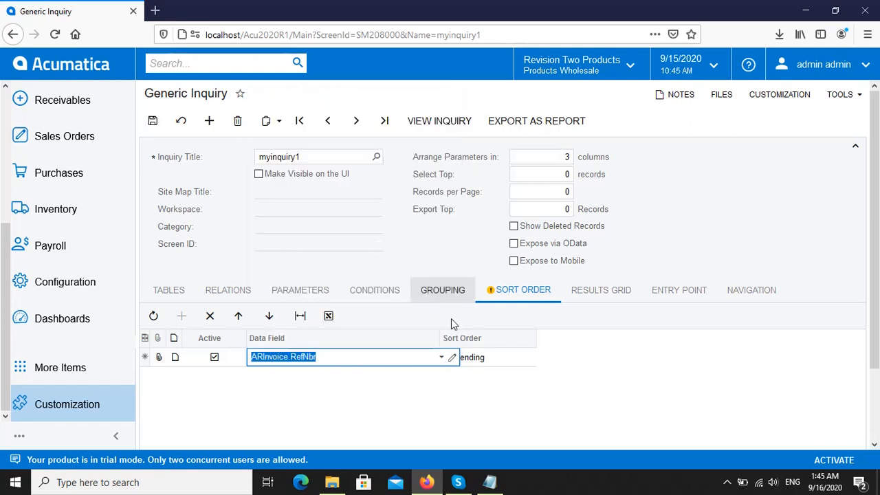
click(495, 364)
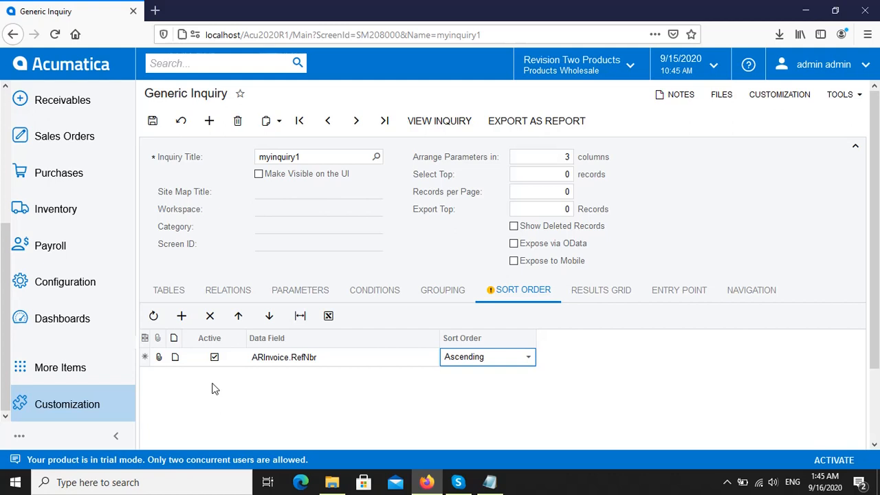
Save the definition and clear the Customer column's ascending sort in the inquiry's results.
click(152, 120)
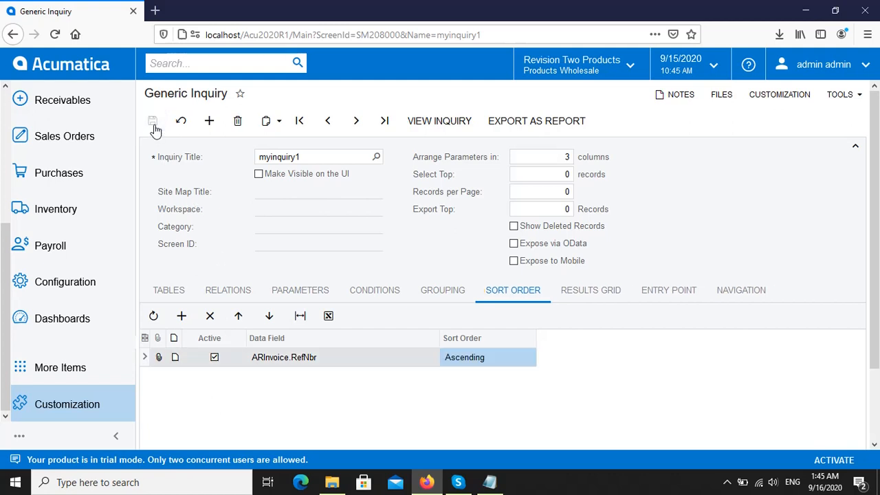
click(452, 131)
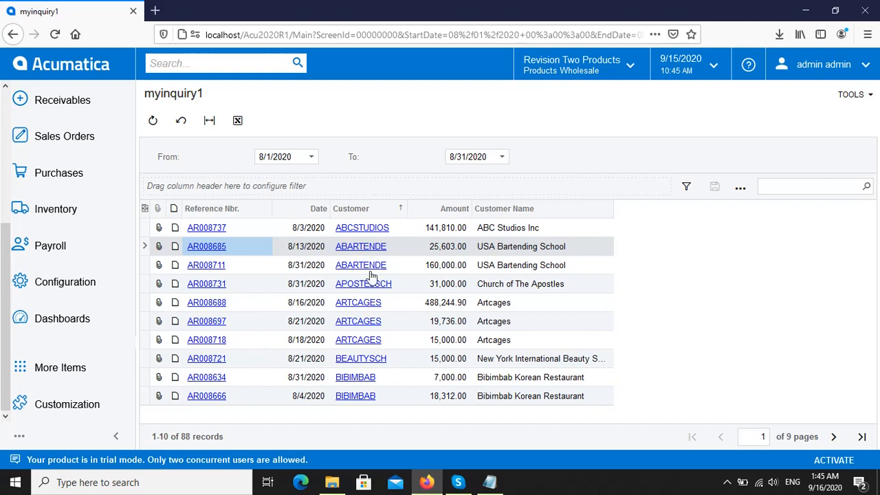
click(393, 216)
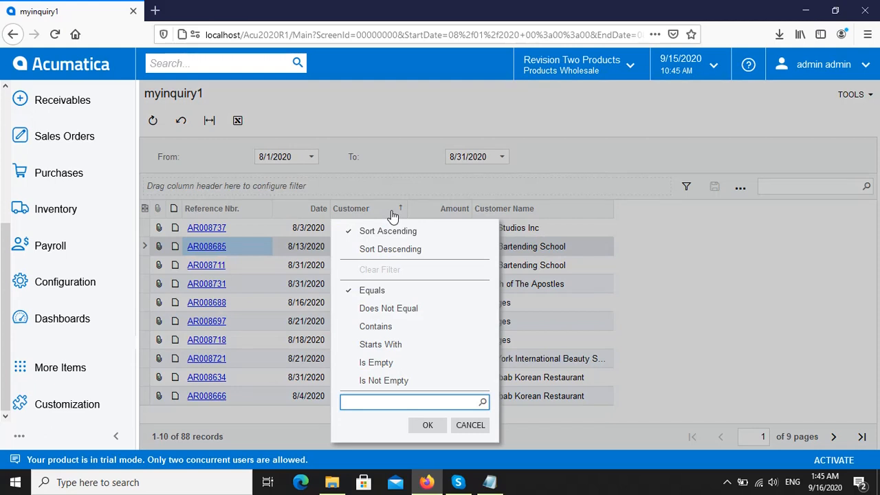
click(357, 234)
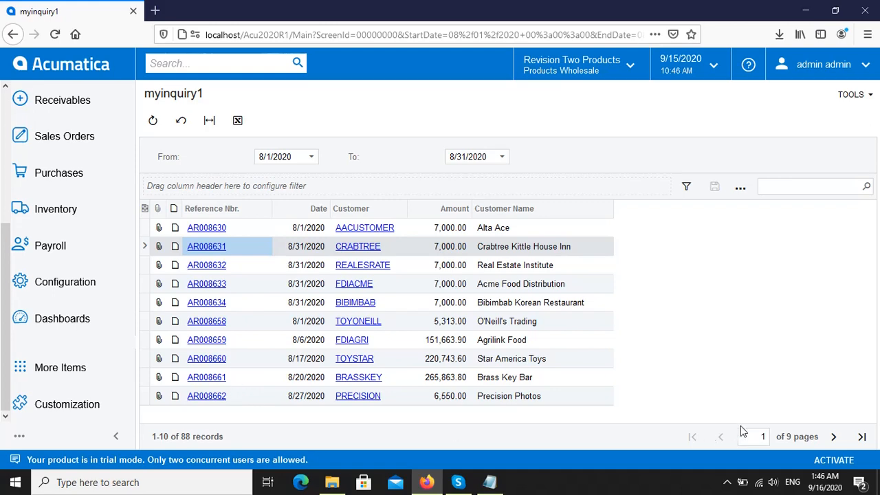
Page through the first three pages of results to check the reference number order, and return to the first page.
click(833, 436)
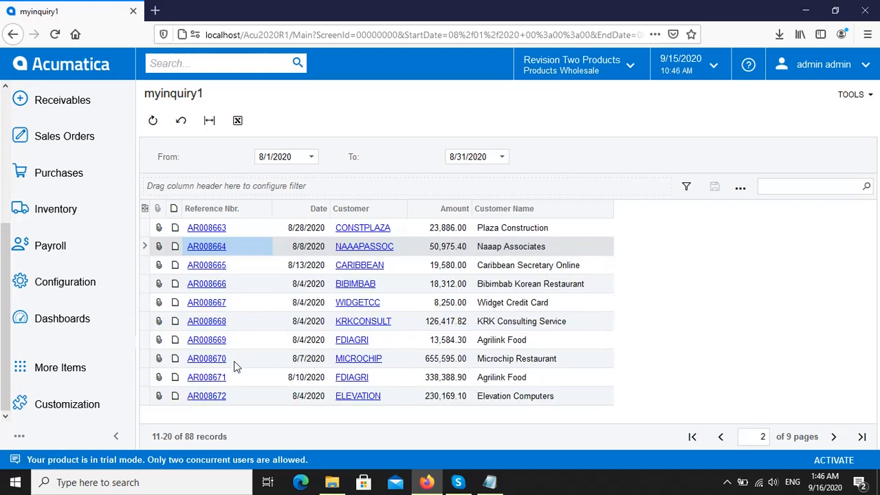
click(833, 437)
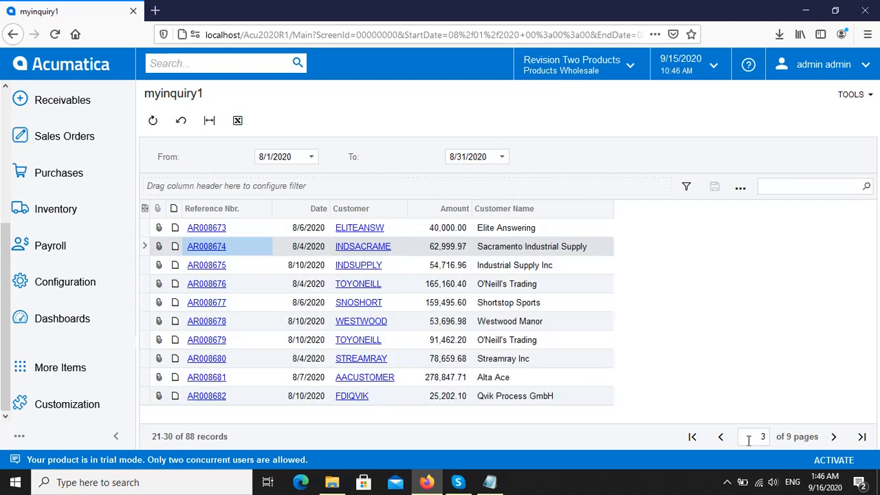
click(722, 438)
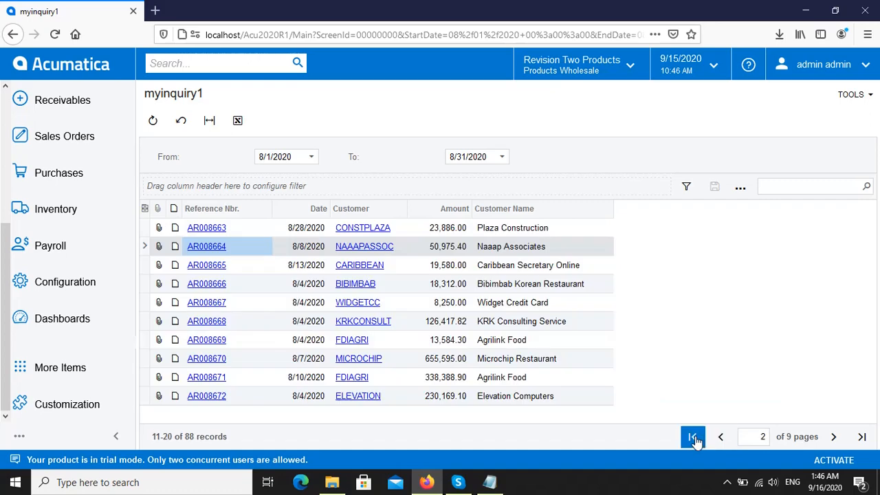
click(693, 437)
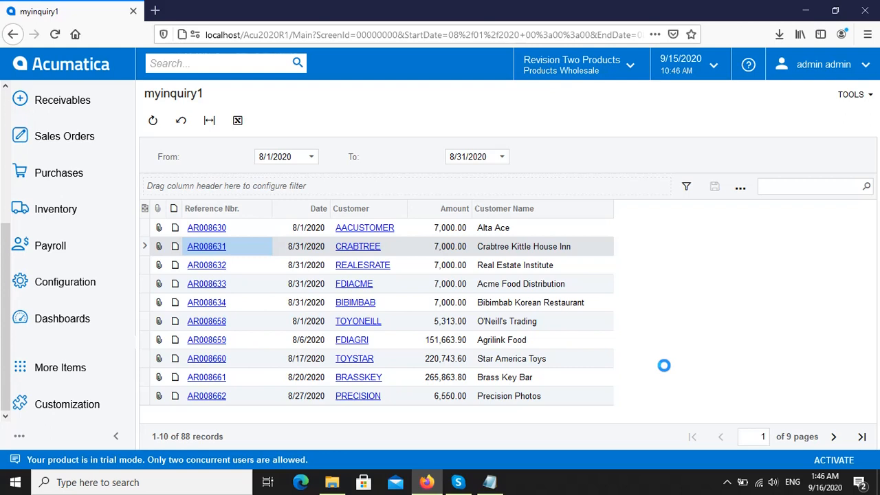
Try the Customer Name column before Amount, check page 2, widen Amount slightly and move it back before Customer Name.
drag(509, 209, 424, 211)
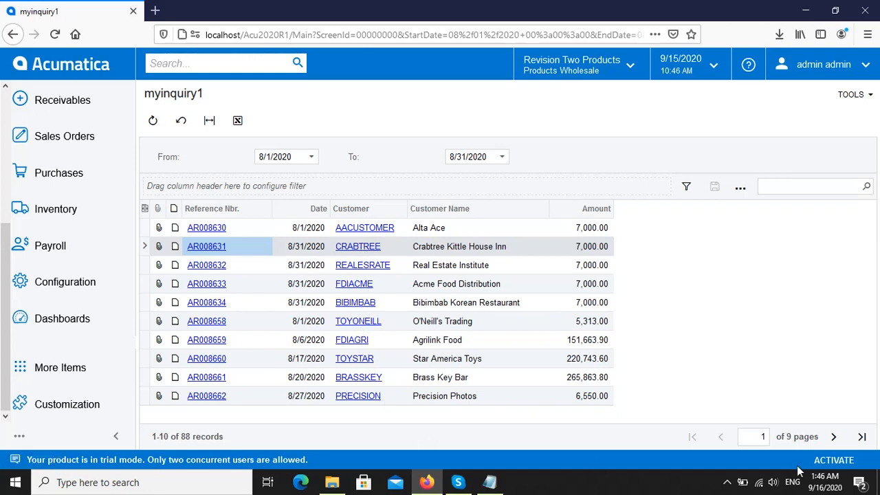
click(832, 438)
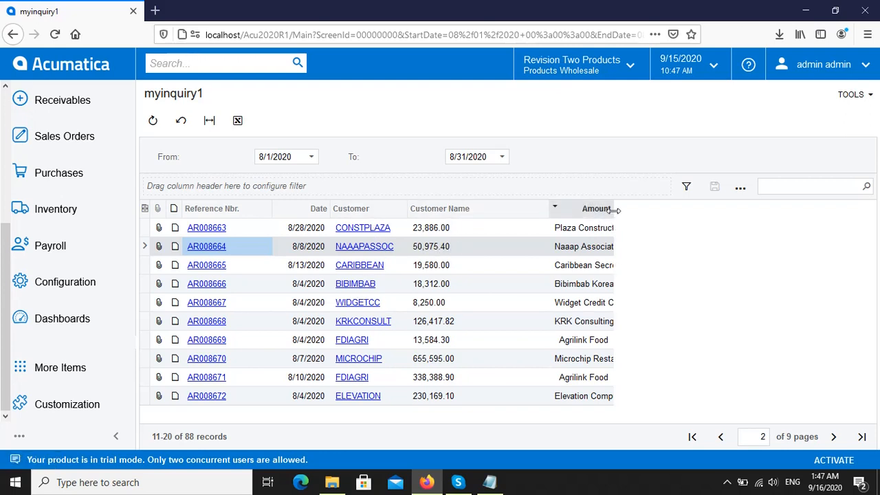
drag(615, 208, 629, 209)
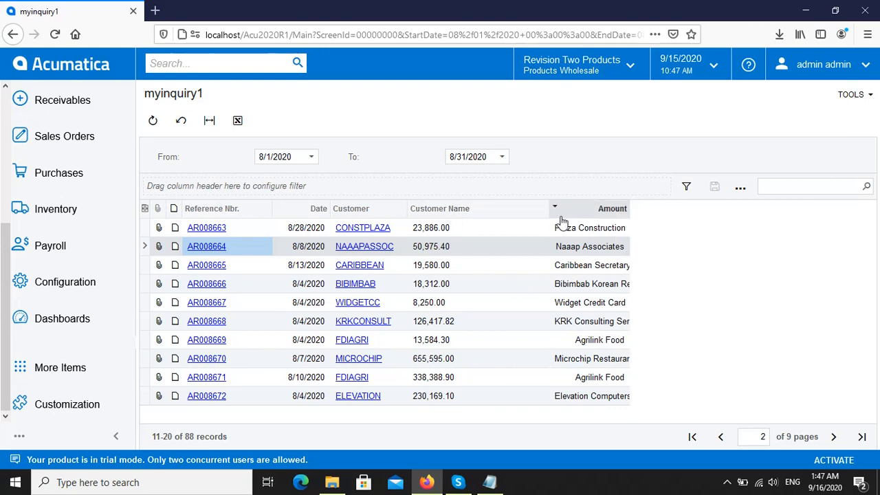
drag(581, 208, 442, 220)
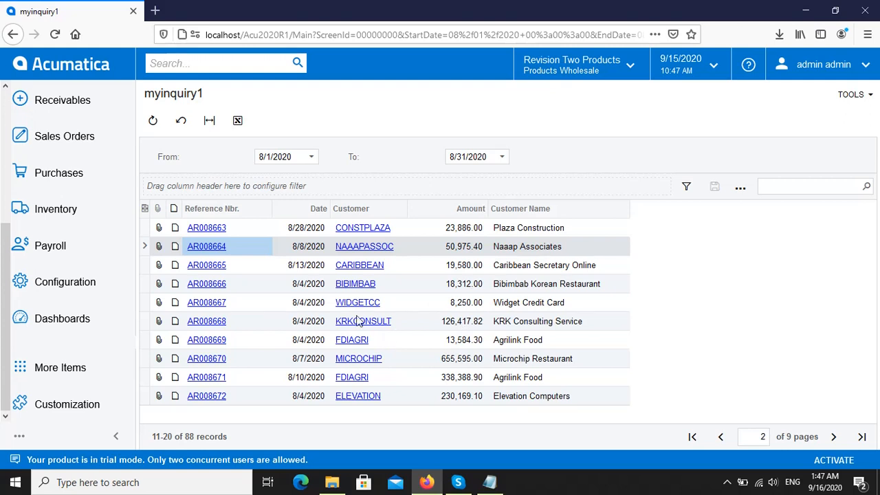
Reopen the myinquiry1 definition and delete the RefNbr, DocDate and Customer AcctName rows from its results grid.
click(81, 413)
click(209, 223)
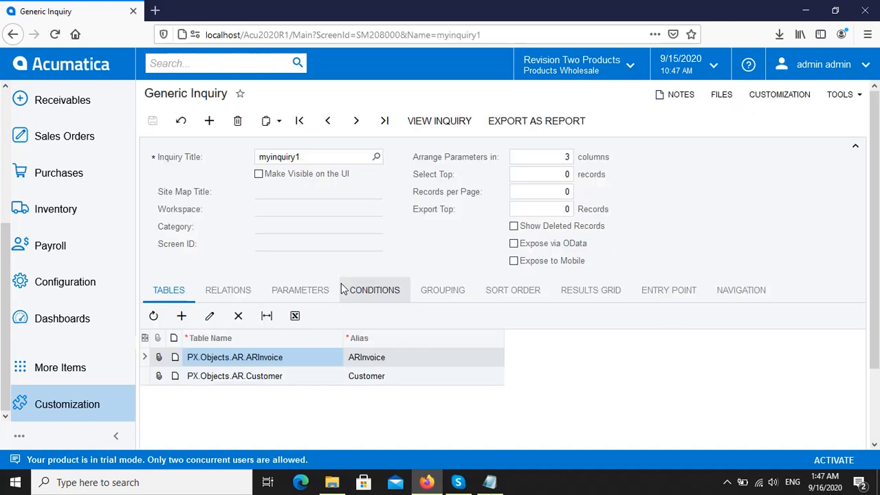
click(591, 301)
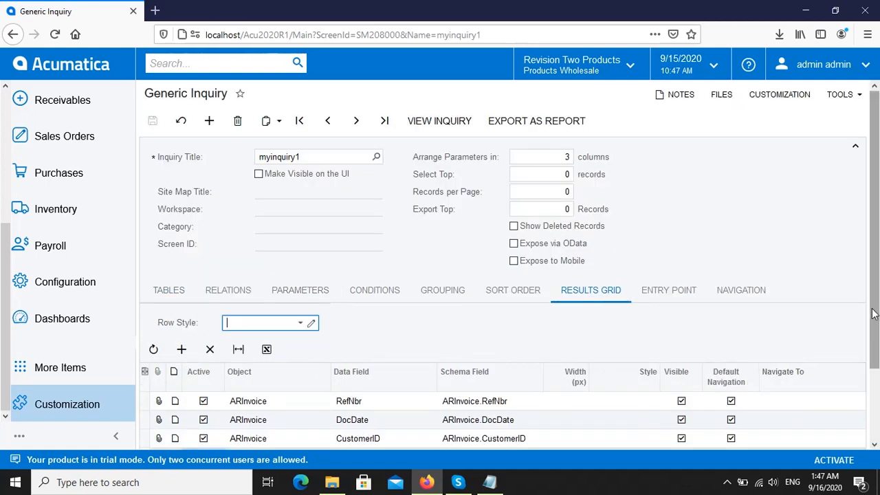
drag(873, 314, 877, 395)
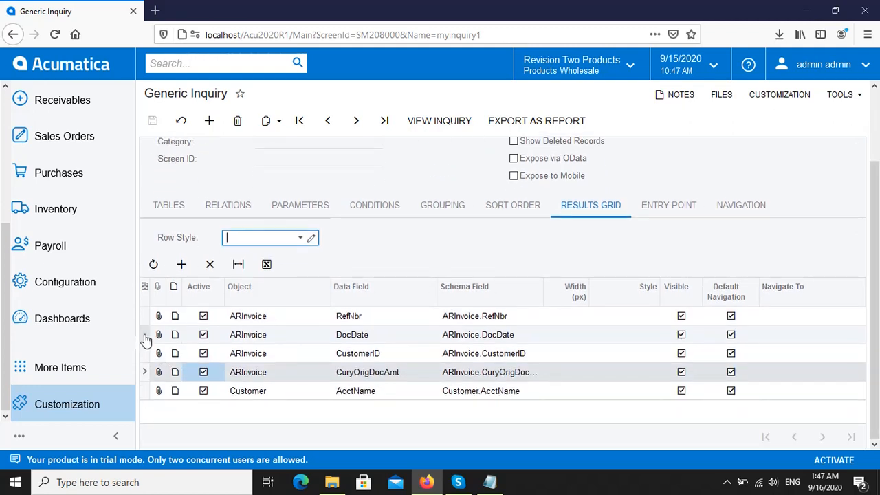
click(158, 319)
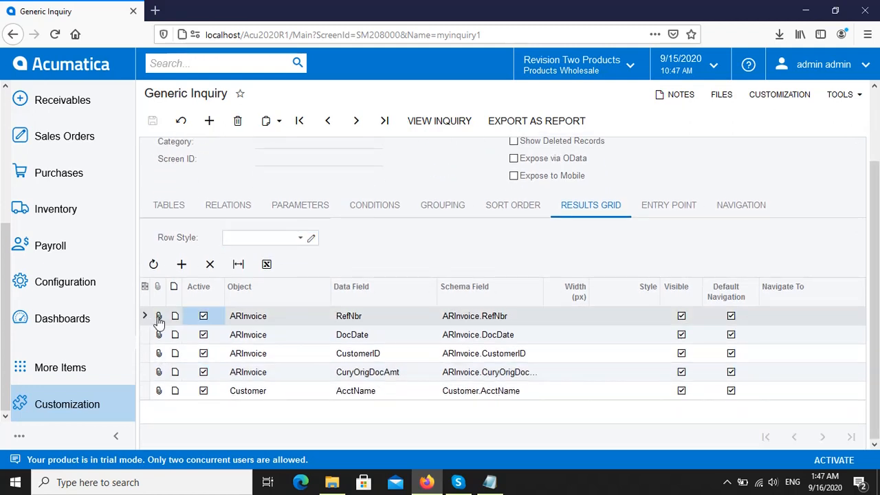
click(210, 264)
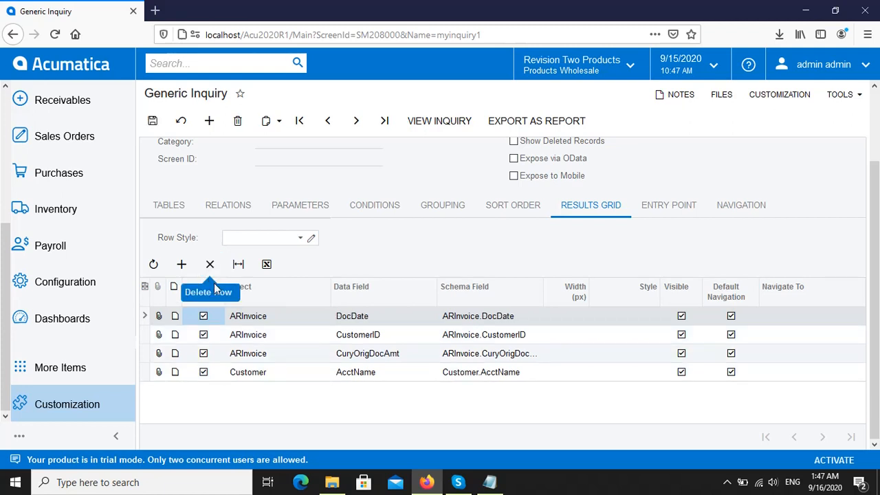
click(210, 264)
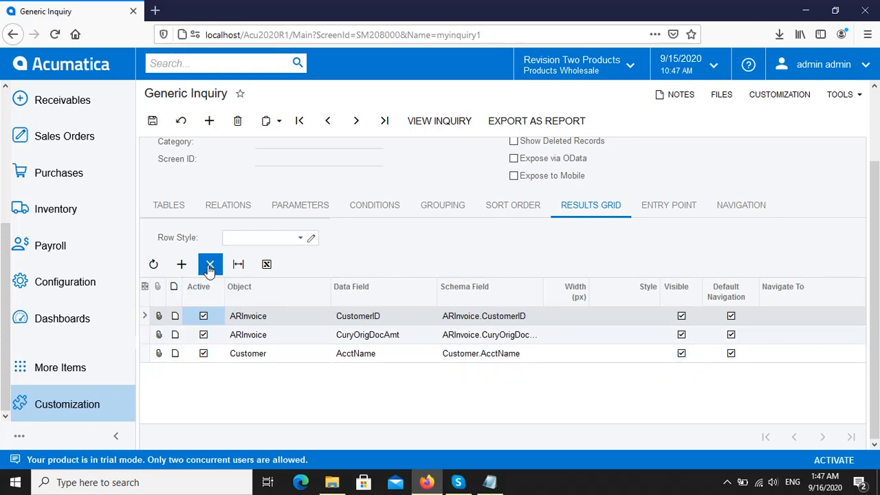
click(143, 355)
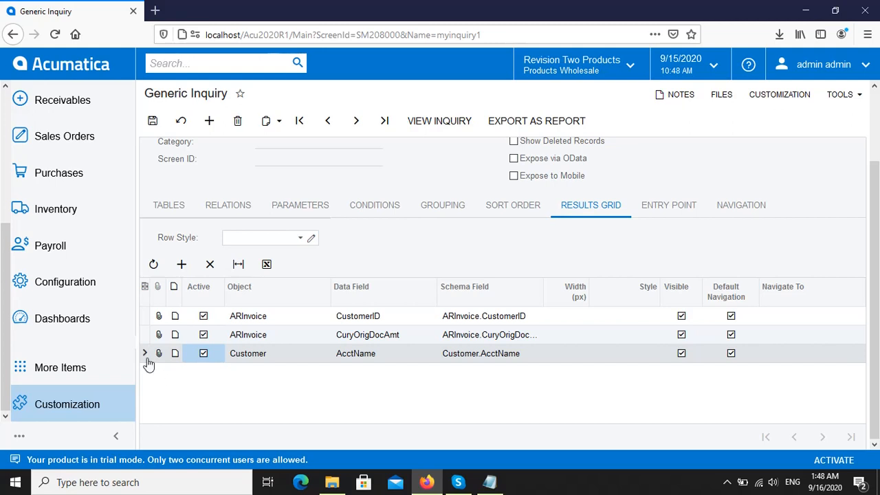
click(209, 265)
Change the CuryOrigDocAmt results row's object to Customer and its data field to AcctName.
click(286, 341)
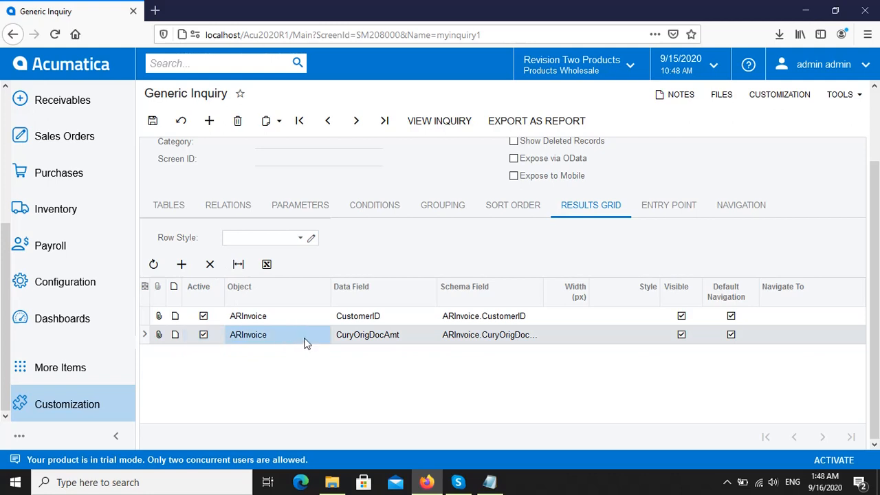
click(306, 342)
click(335, 335)
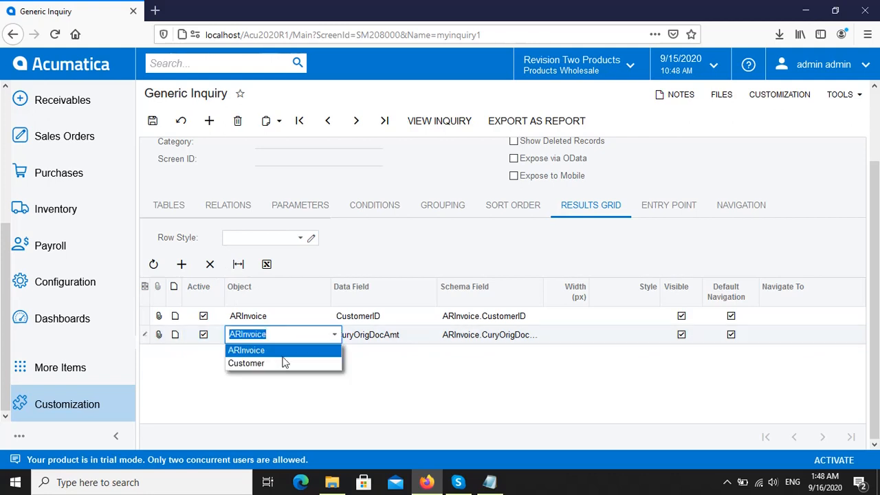
click(283, 363)
click(425, 334)
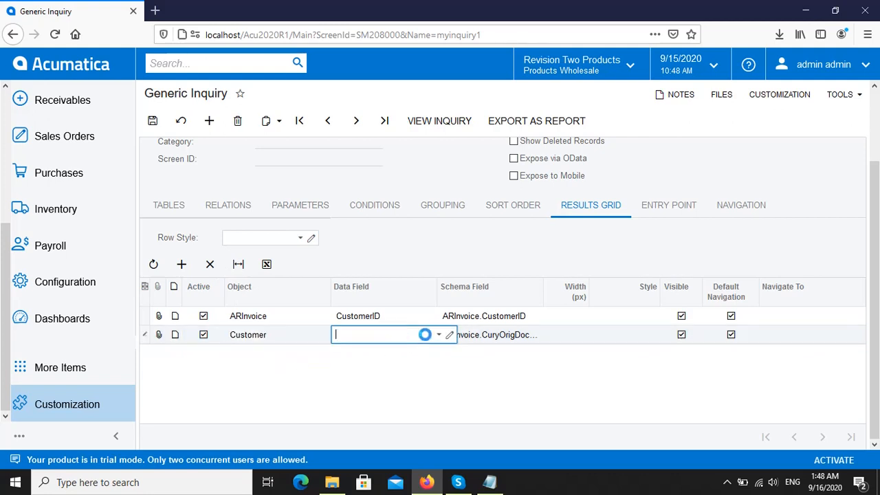
click(438, 337)
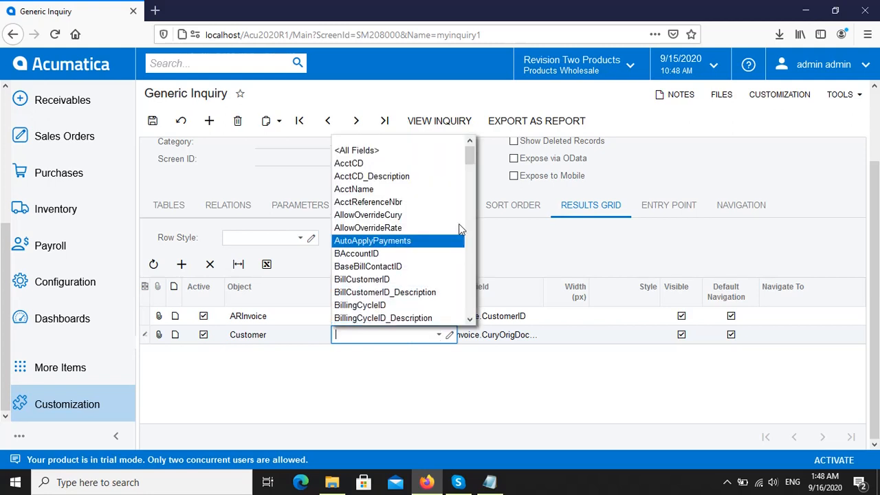
drag(469, 163, 469, 162)
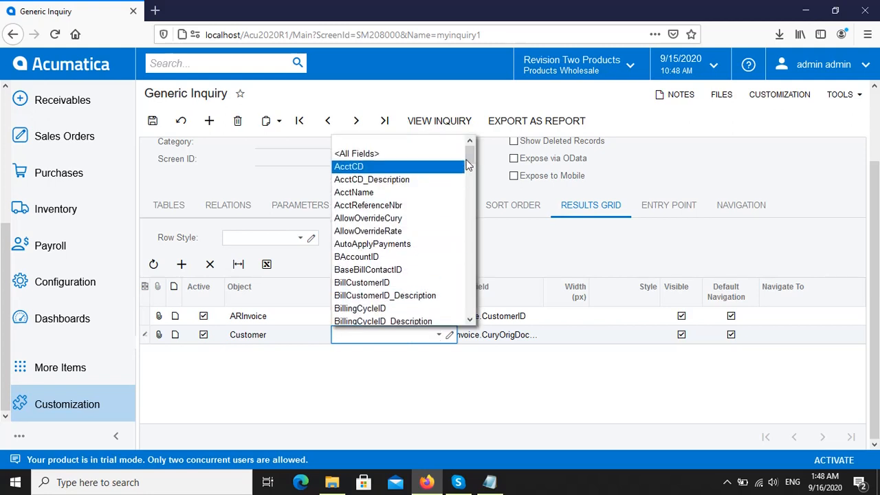
click(414, 195)
Set the AcctName row's schema field to Customer.AcctName.
click(485, 336)
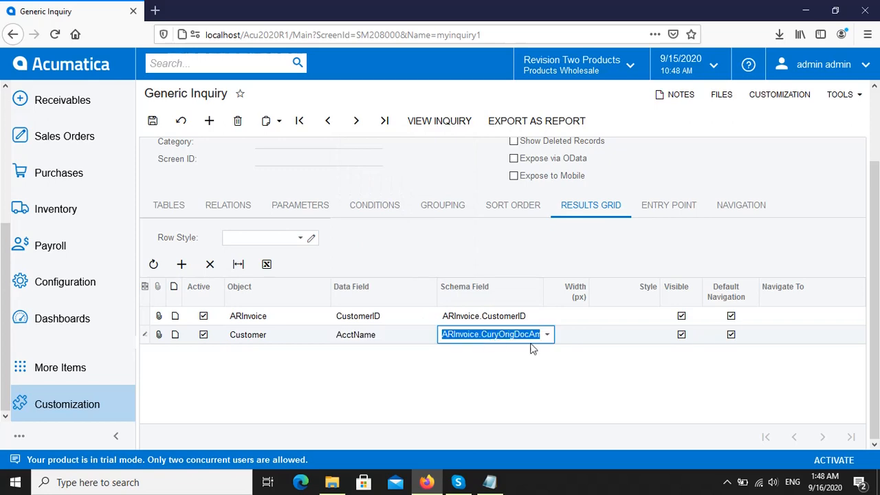
click(547, 337)
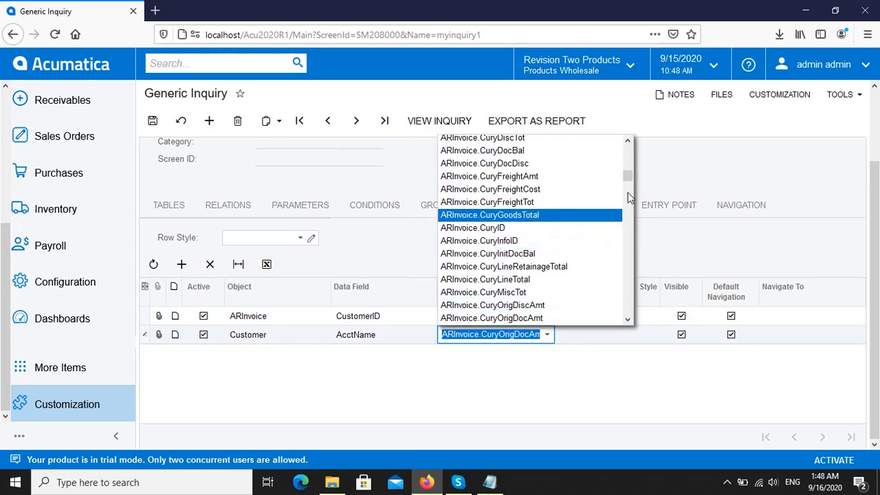
drag(627, 180, 631, 262)
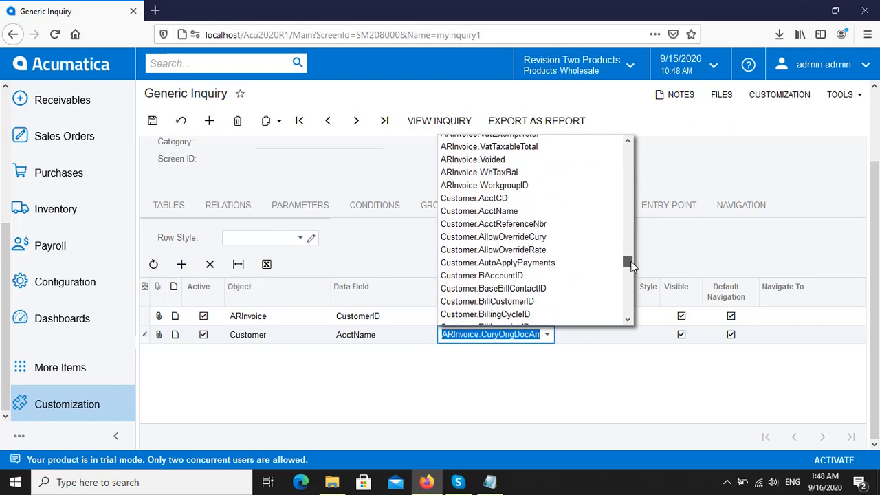
click(554, 211)
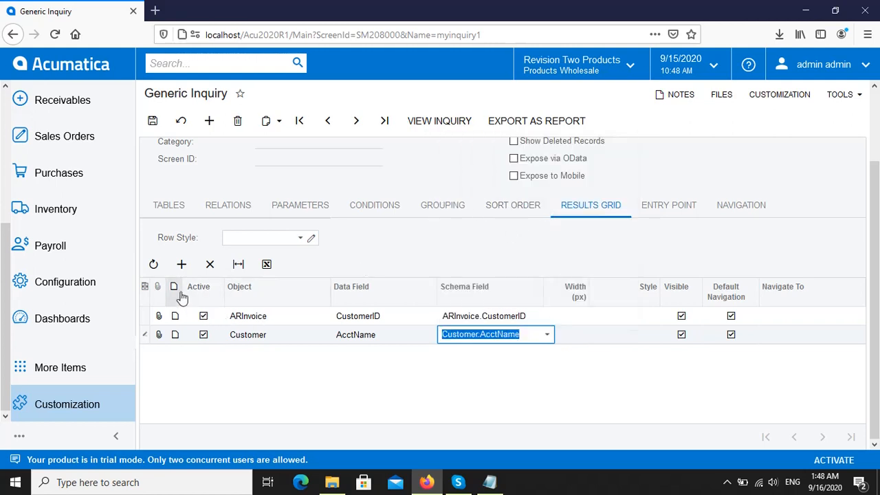
Add a results grid row with object ARInvoice and data field CuryOrigDocAmt.
click(181, 267)
click(303, 357)
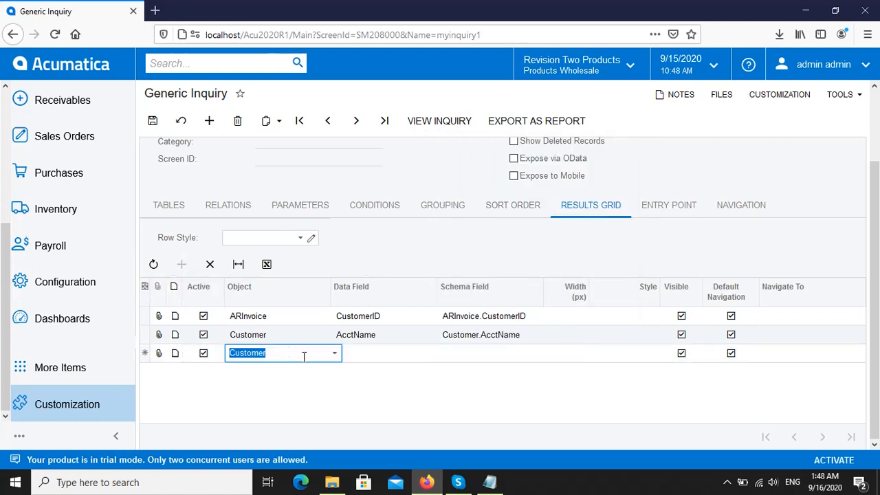
click(335, 352)
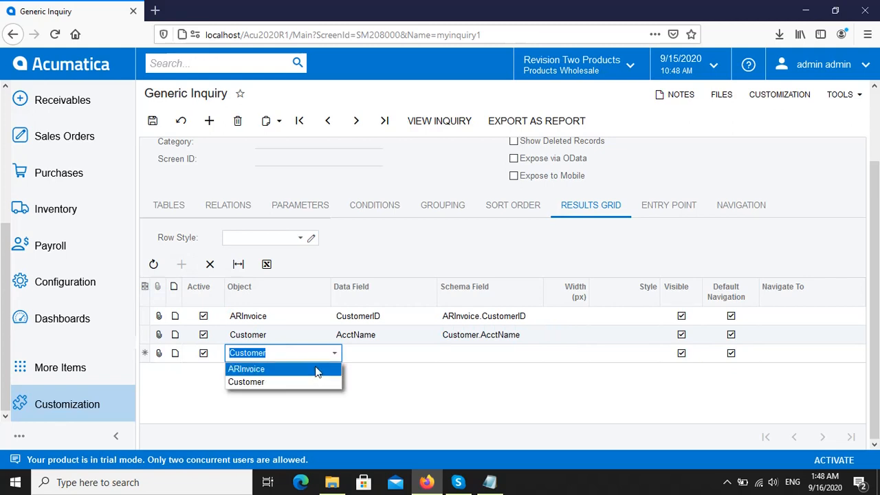
click(325, 368)
click(370, 352)
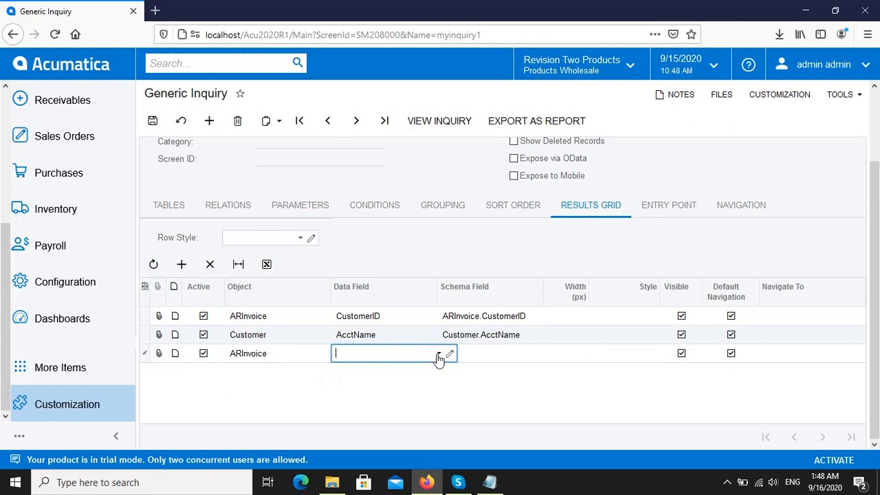
click(438, 355)
drag(482, 191, 480, 229)
click(443, 225)
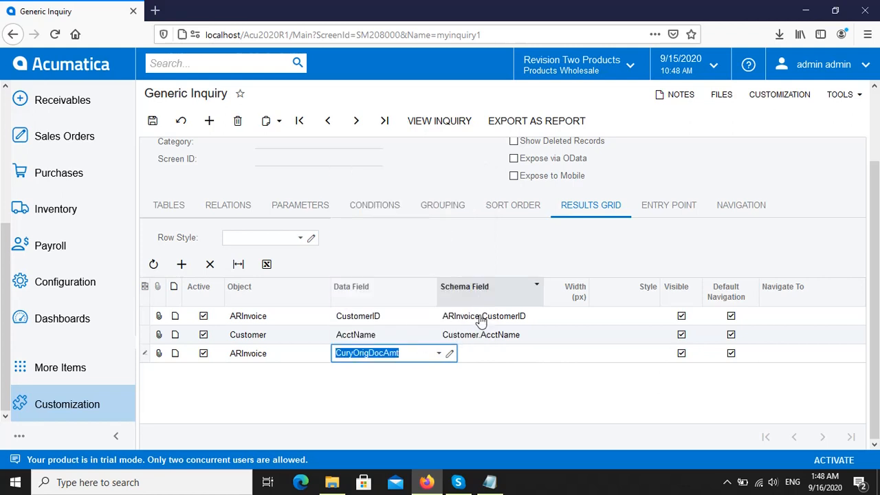
Set the new amount row's schema field to ARInvoice.CuryOrigDocAmt and commit the row.
click(490, 359)
click(547, 356)
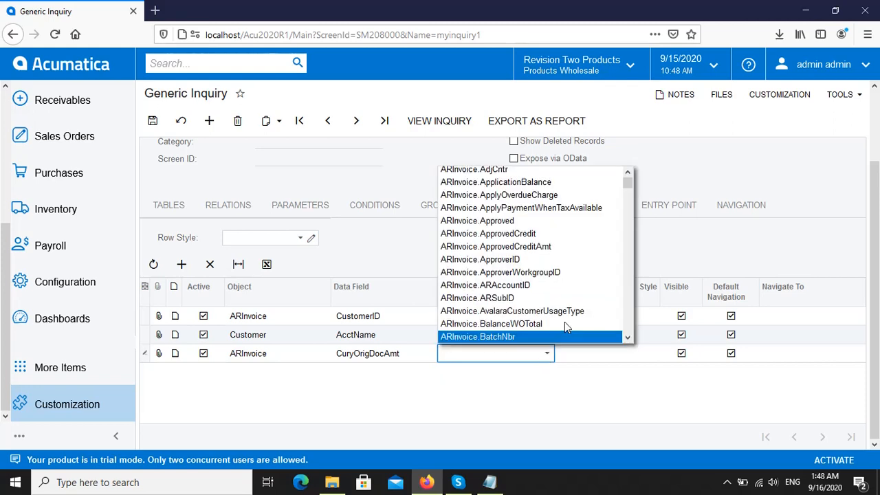
drag(630, 187, 631, 212)
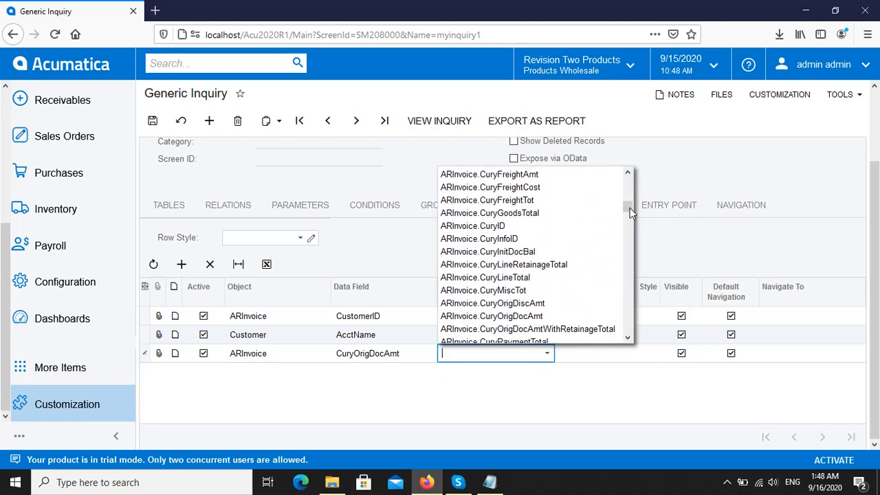
click(572, 314)
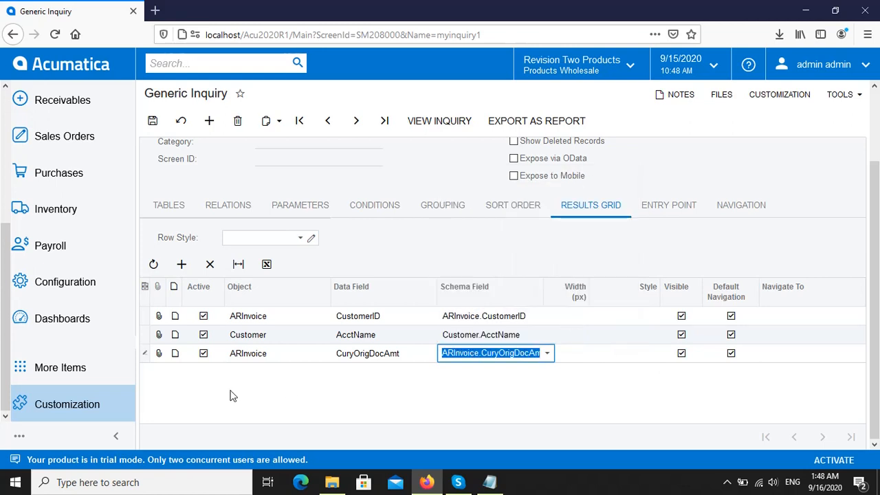
click(143, 338)
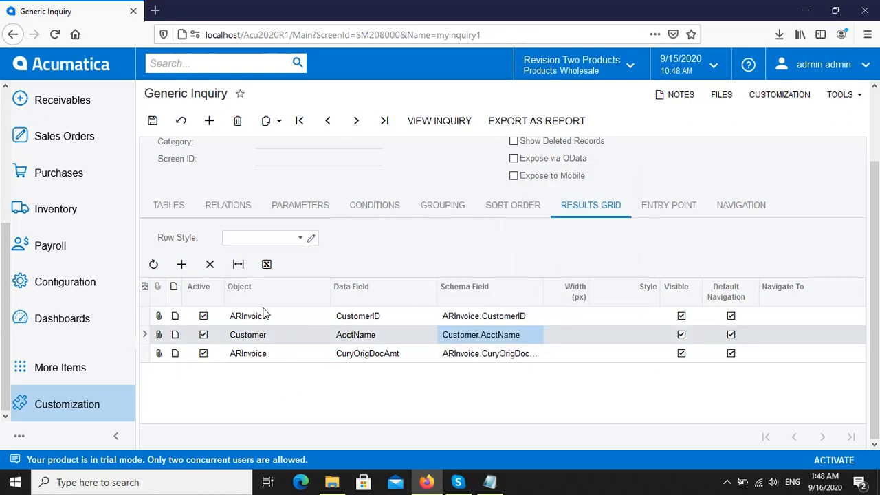
click(145, 316)
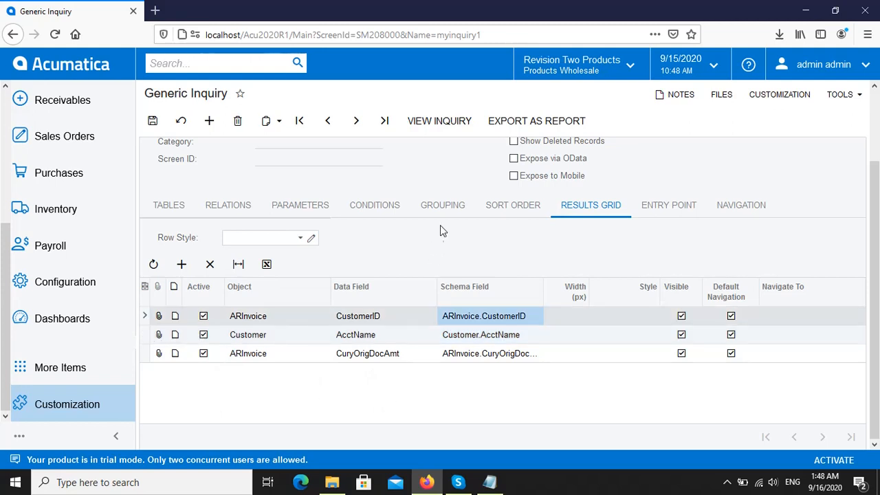
Add an active grouping row to the inquiry with ARInvoice.CustomerID as its data field.
click(441, 205)
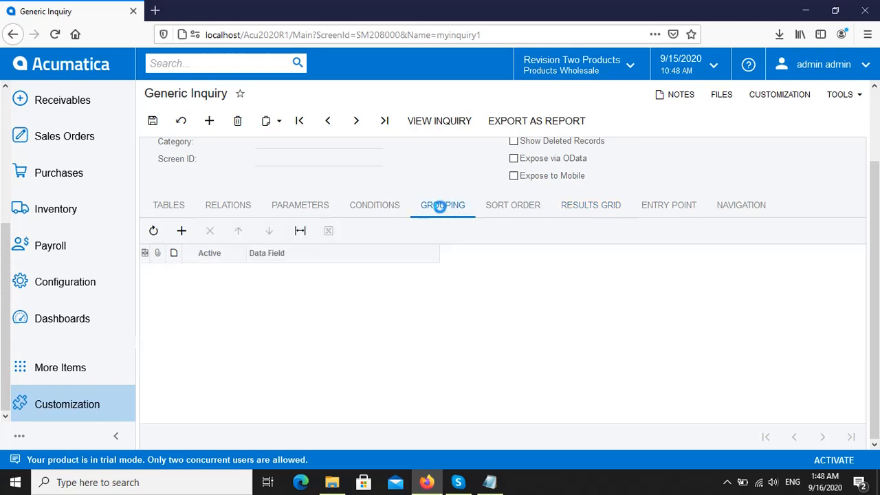
click(181, 234)
click(279, 273)
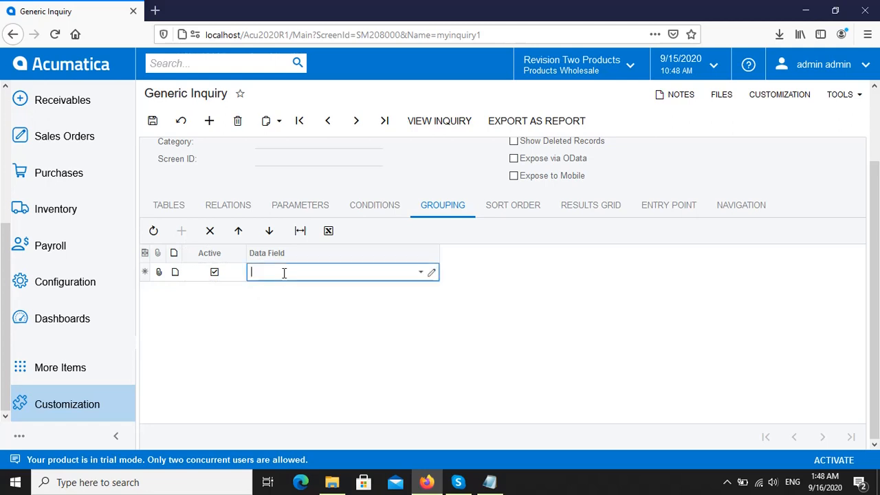
click(420, 273)
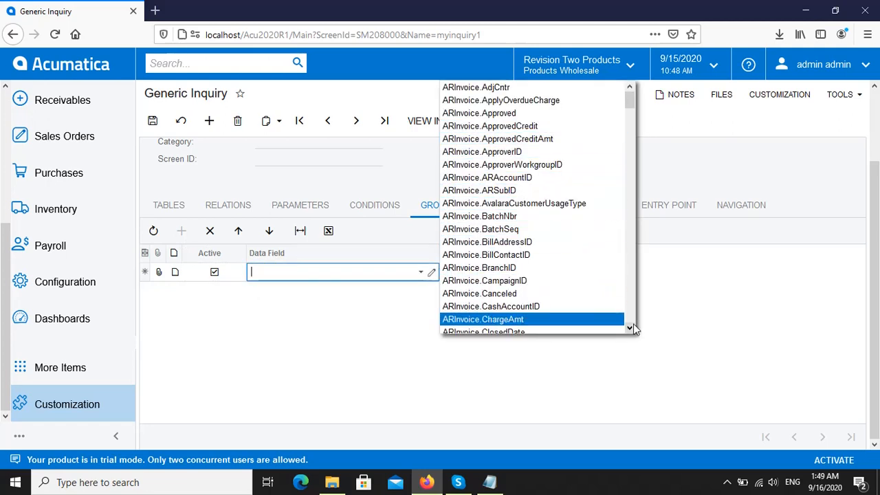
scroll(631, 325, down, 5)
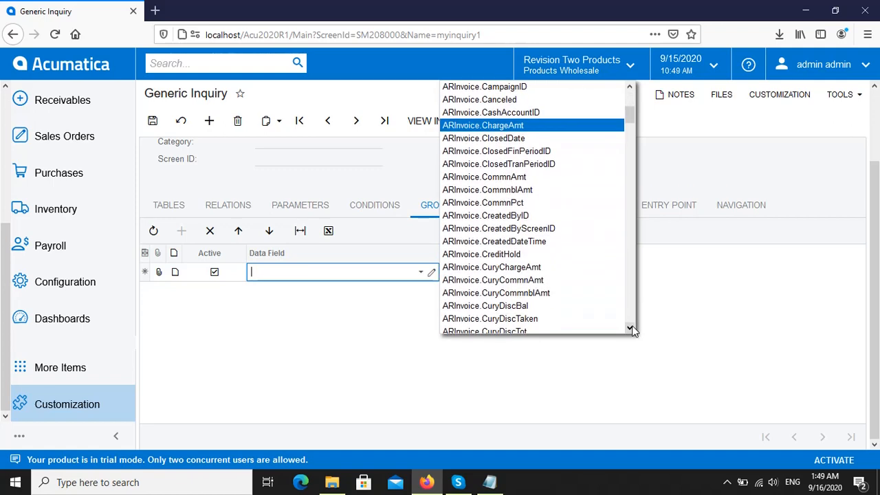
scroll(632, 329, down, 5)
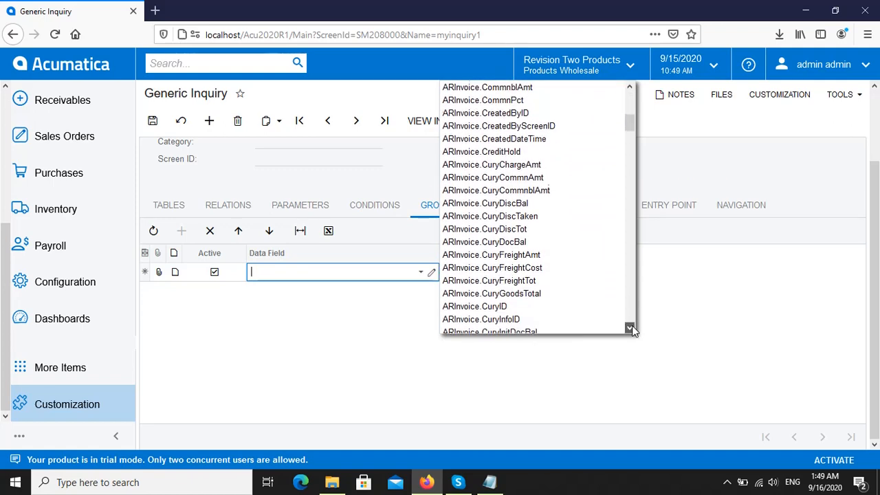
scroll(632, 325, down, 5)
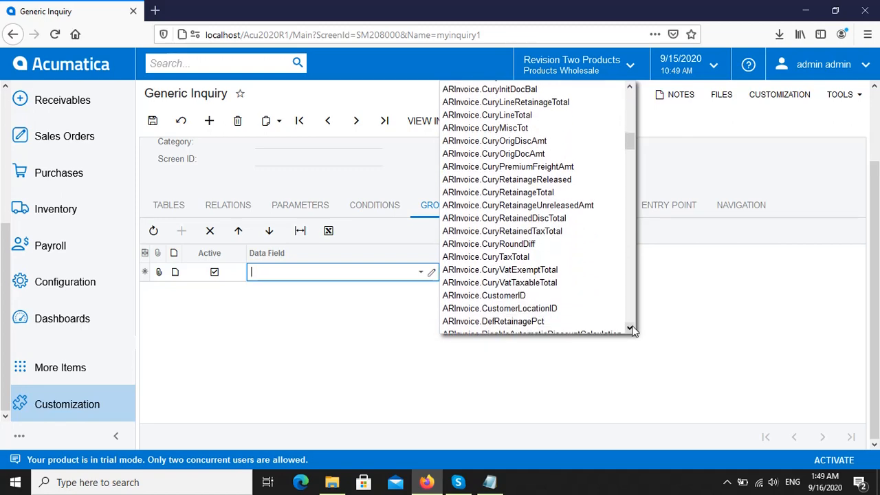
mouse_move(628, 146)
mouse_down()
mouse_move(629, 161)
mouse_move(631, 154)
mouse_up()
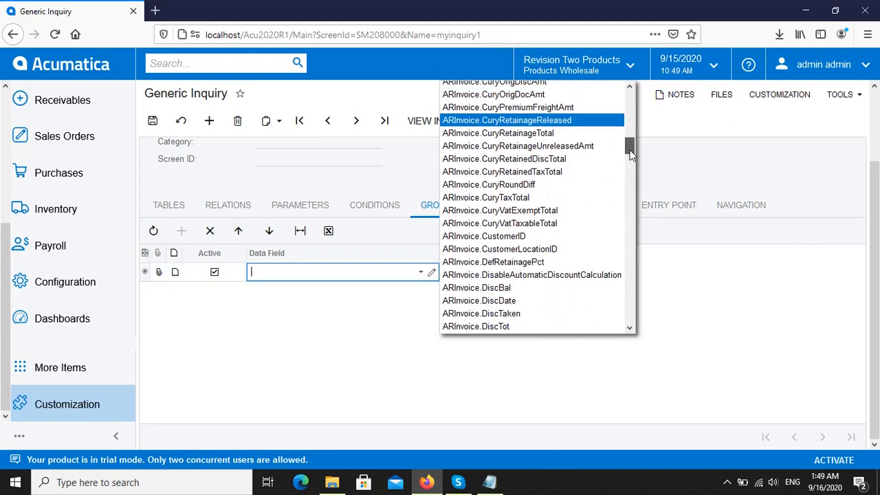
click(576, 237)
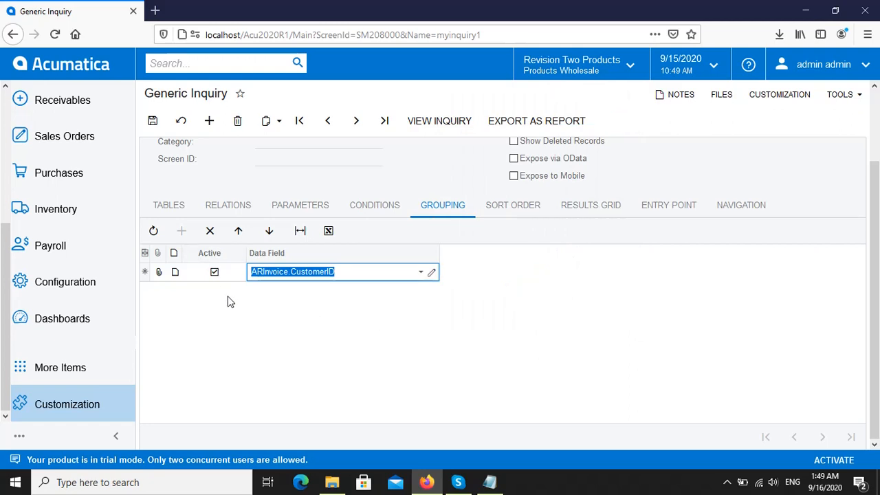
click(196, 311)
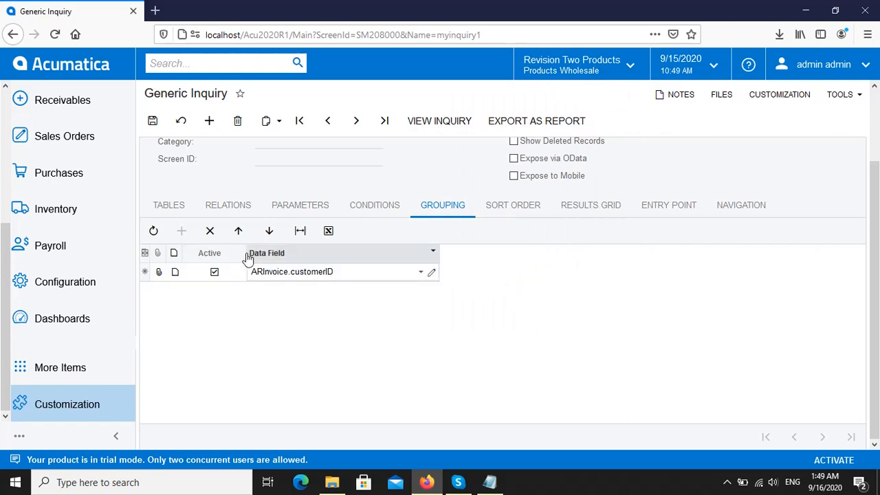
click(270, 234)
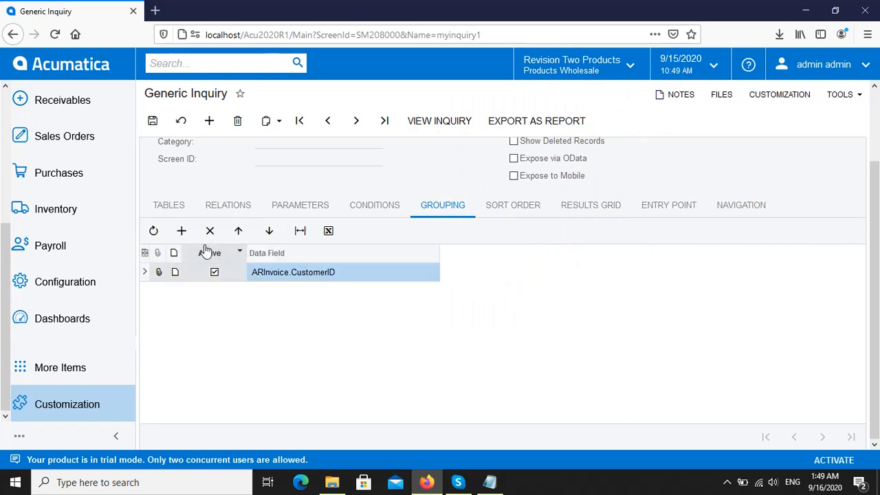
Add a second active grouping row with data field Customer.AcctName and save the inquiry.
click(182, 231)
click(296, 290)
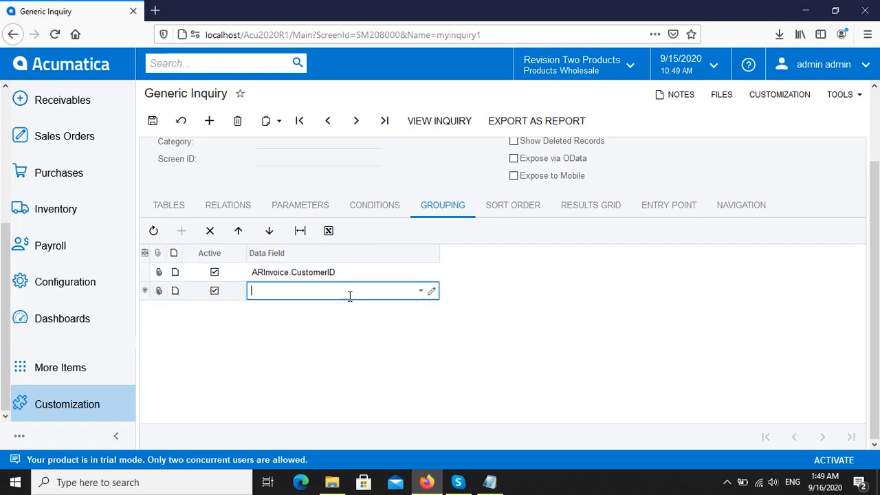
click(419, 292)
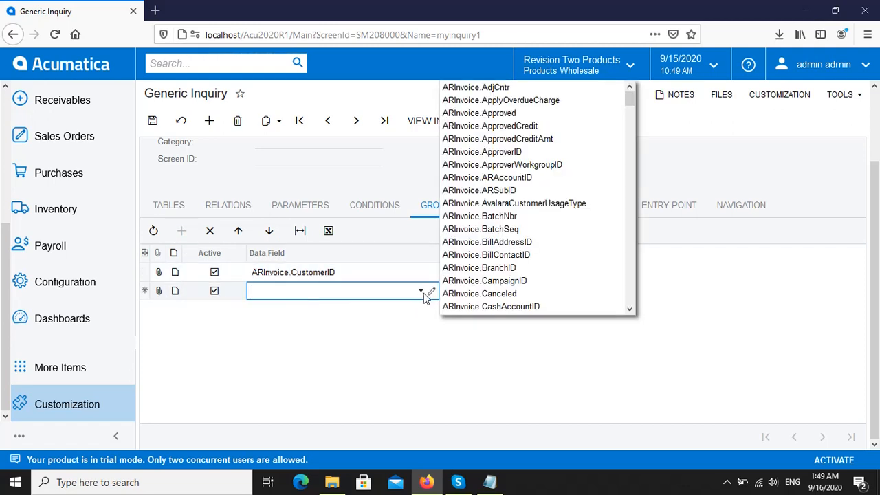
drag(630, 102, 624, 246)
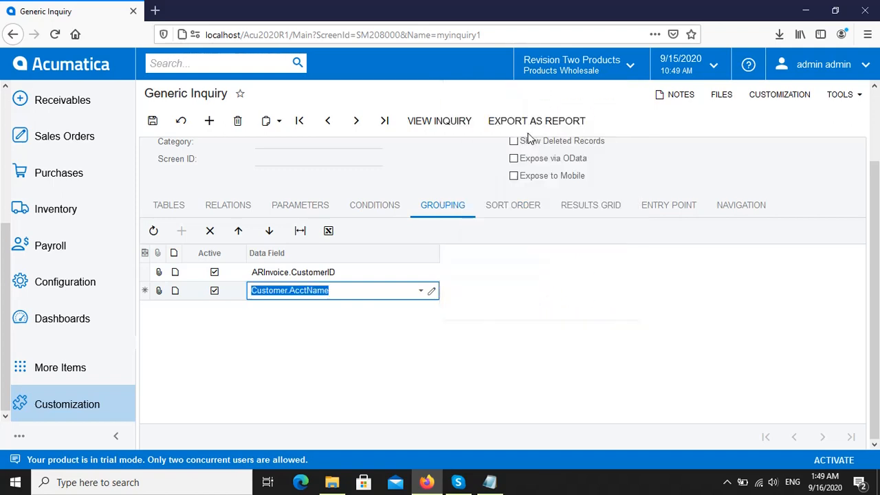
click(481, 131)
click(144, 279)
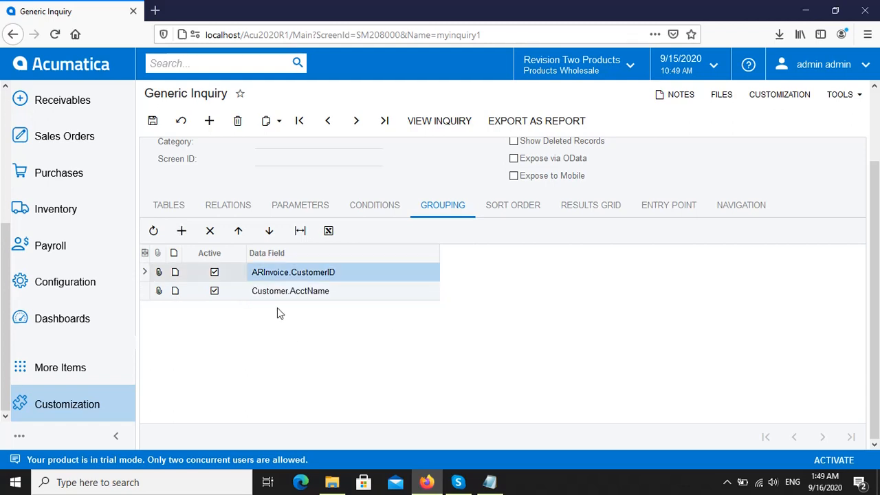
click(152, 124)
Run the inquiry and page through the results to check the amounts grouped by customer.
scroll(874, 306, up, 2)
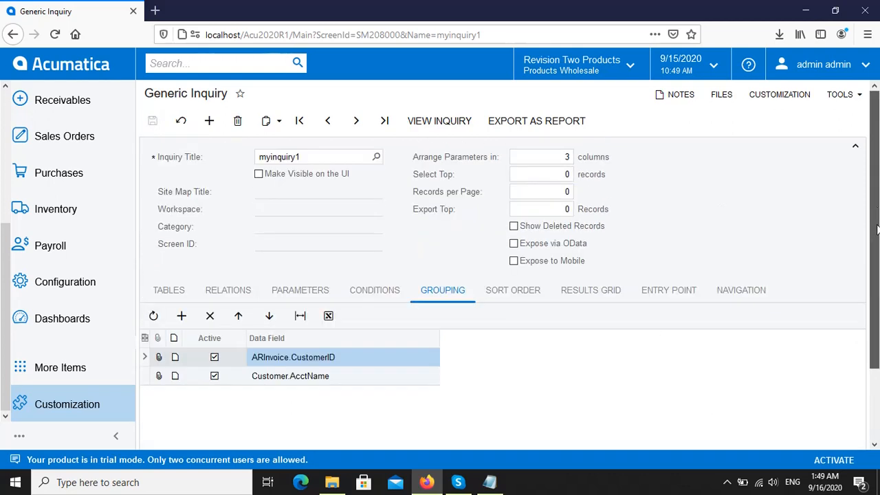
click(453, 122)
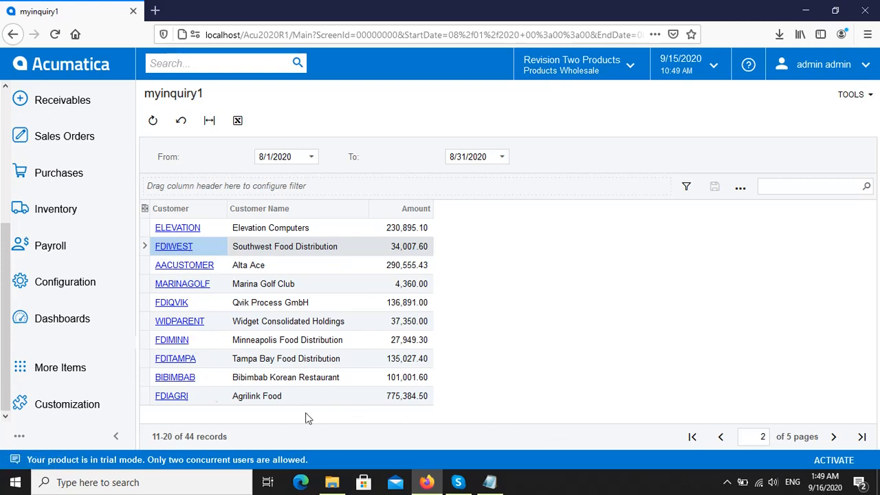
click(834, 437)
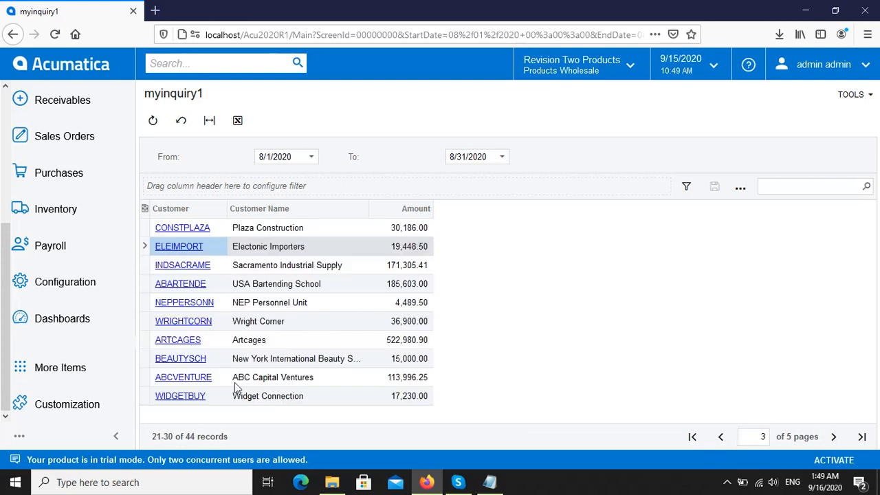
click(833, 437)
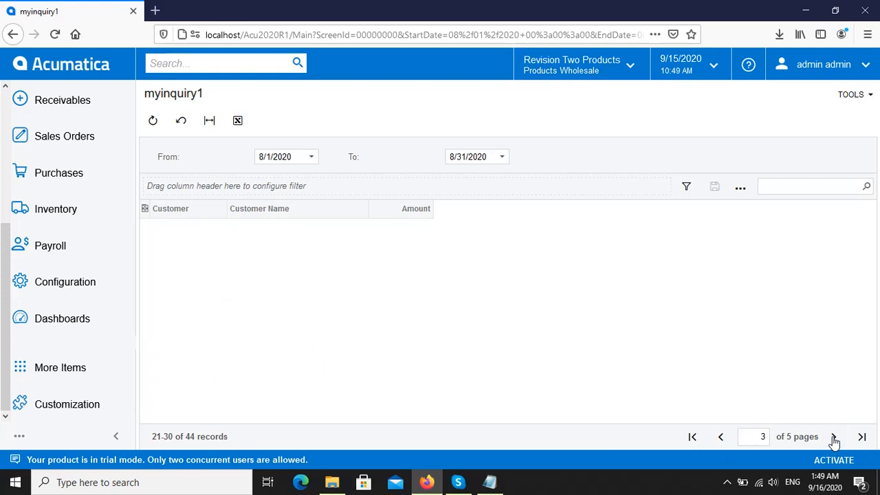
click(833, 437)
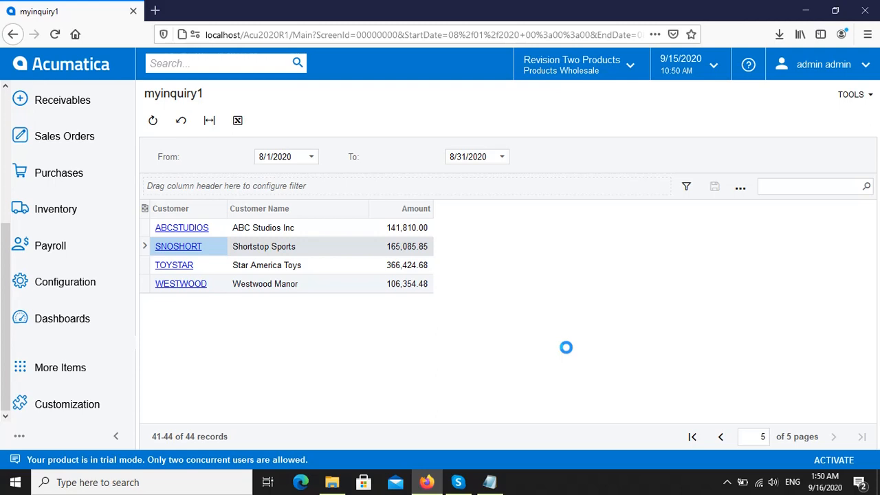
click(727, 484)
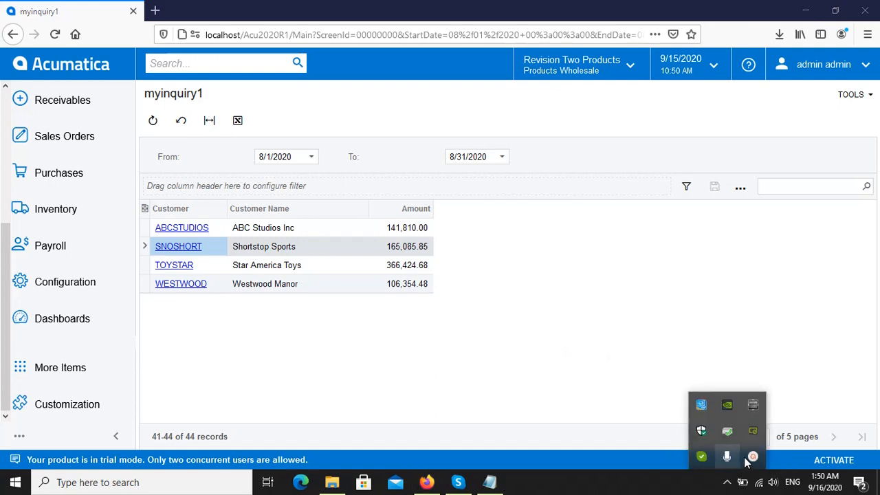